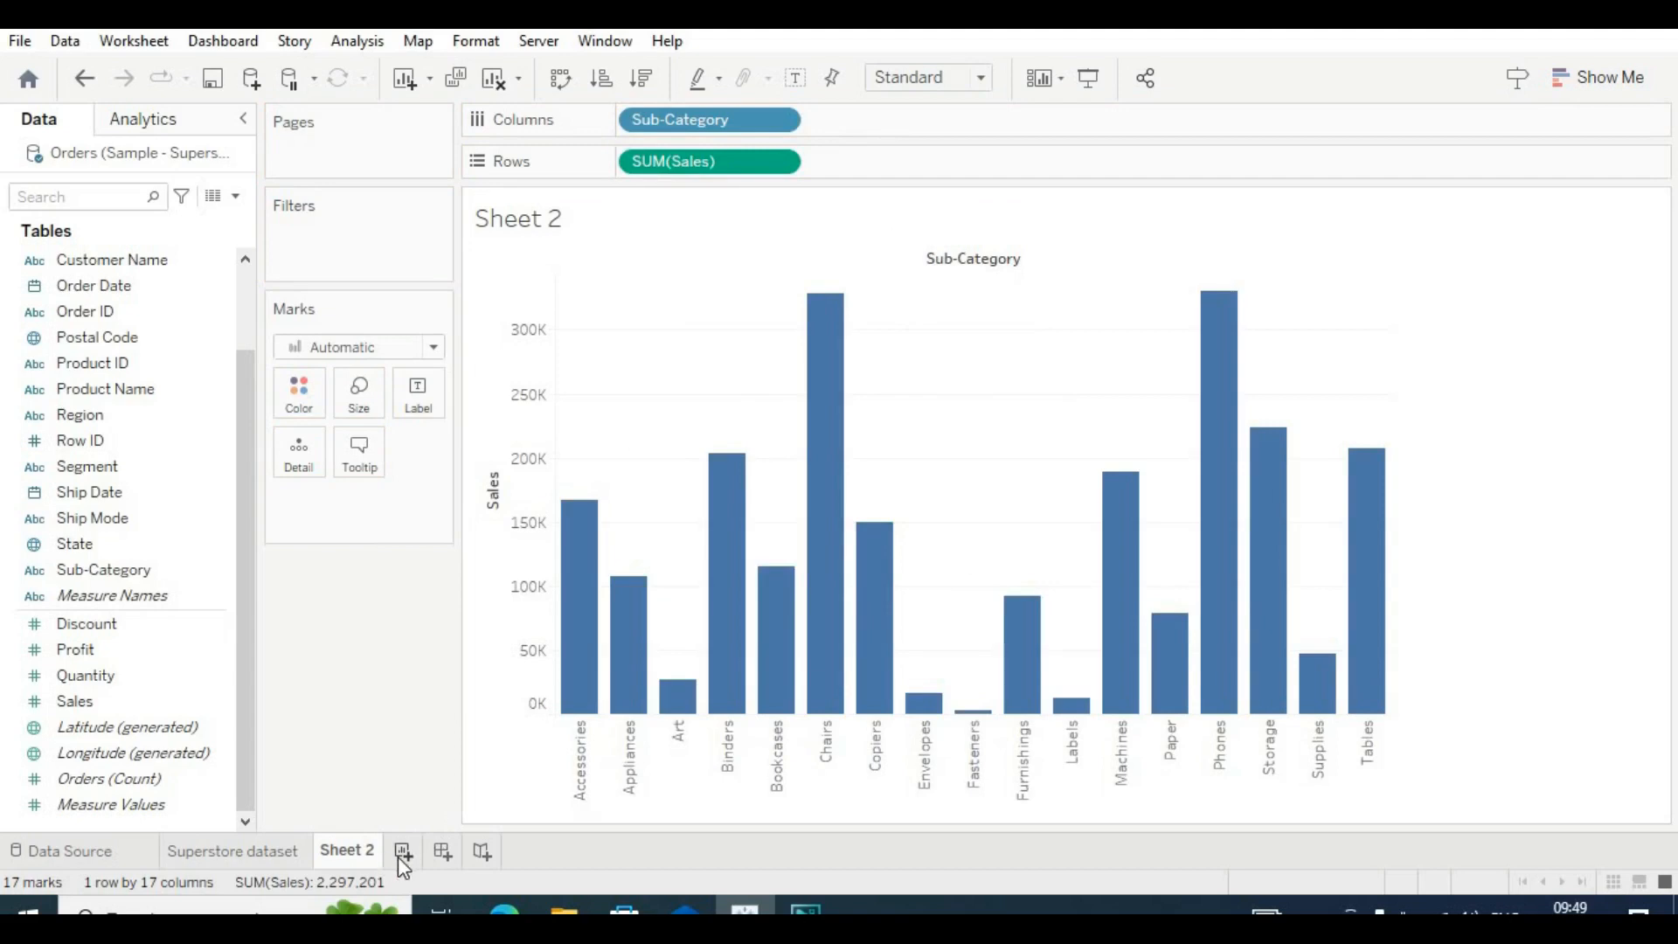
Create a new worksheet that charts Profit by Sub-Category, with Sub-Category as columns and Profit as rows.
{"action": "left_click", "coordinate": [400, 854]}
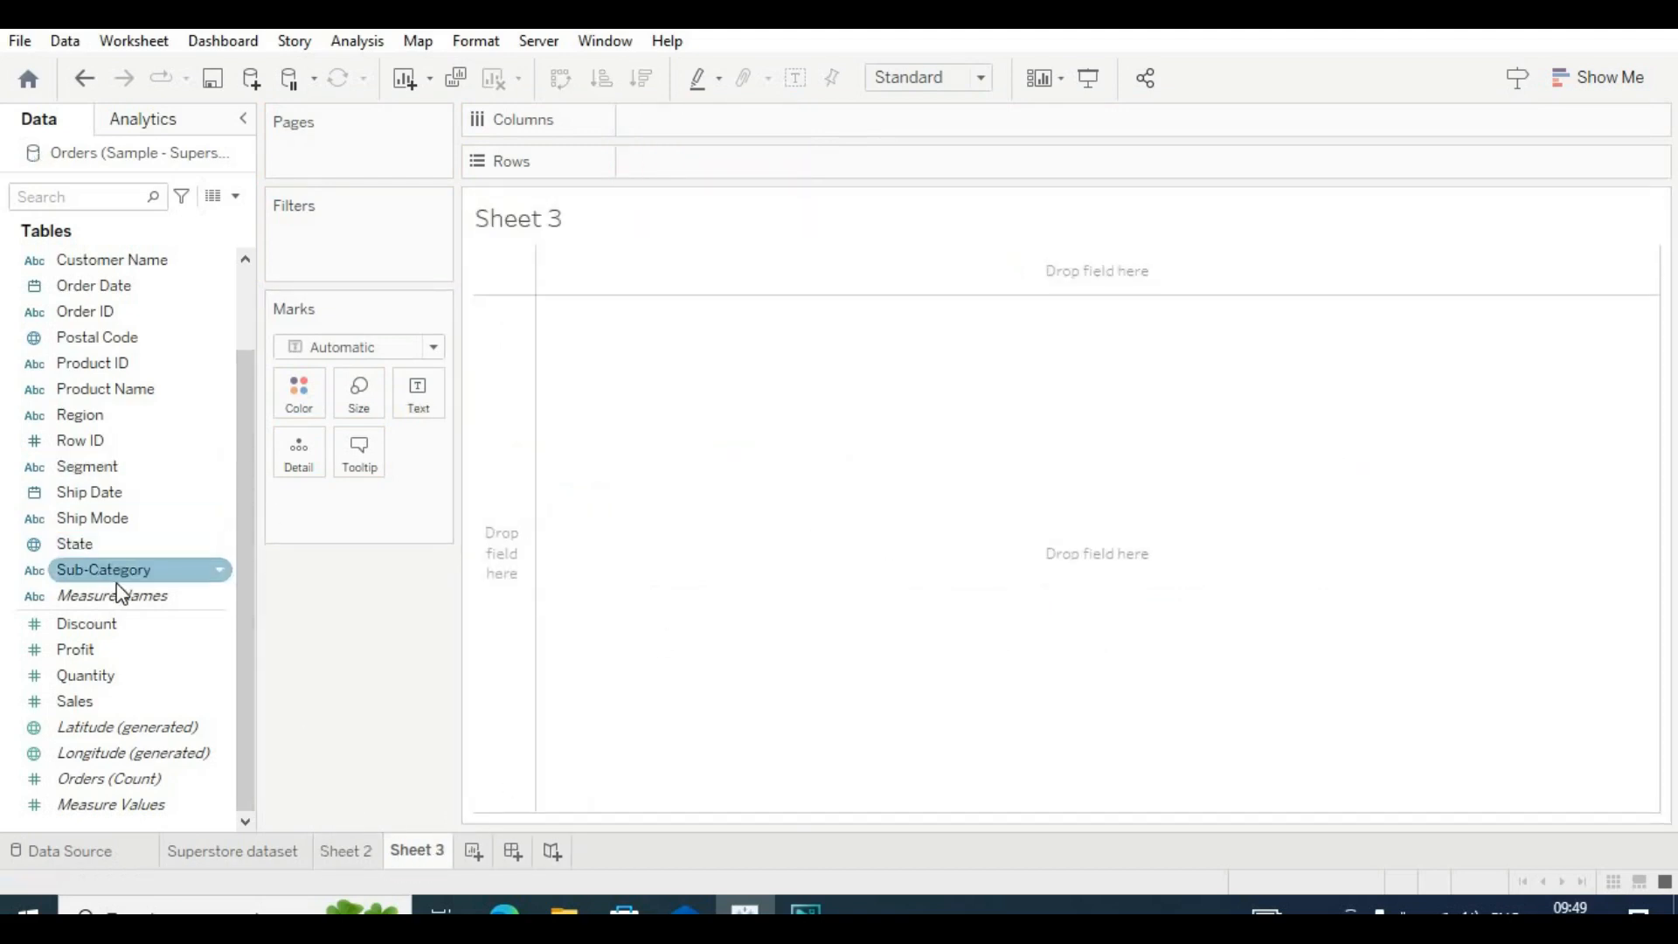
{"action": "left_click_drag", "start_coordinate": [116, 578], "coordinate": [679, 127]}
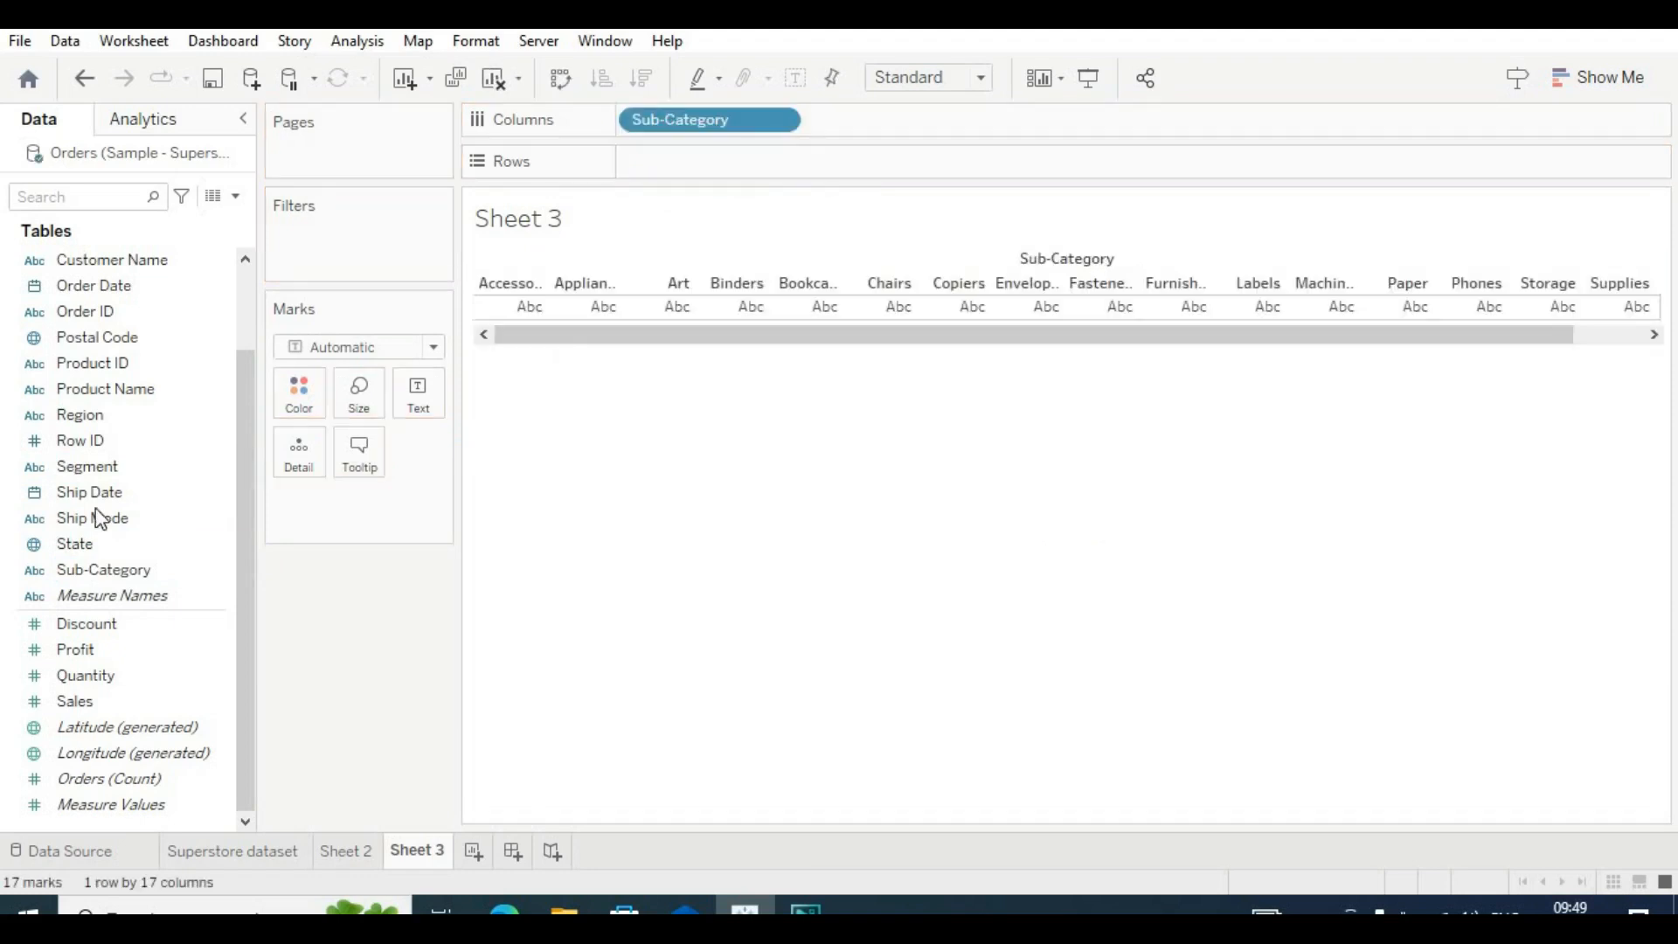
{"action": "left_click_drag", "start_coordinate": [42, 704], "coordinate": [79, 709]}
{"action": "left_click_drag", "start_coordinate": [84, 651], "coordinate": [703, 153]}
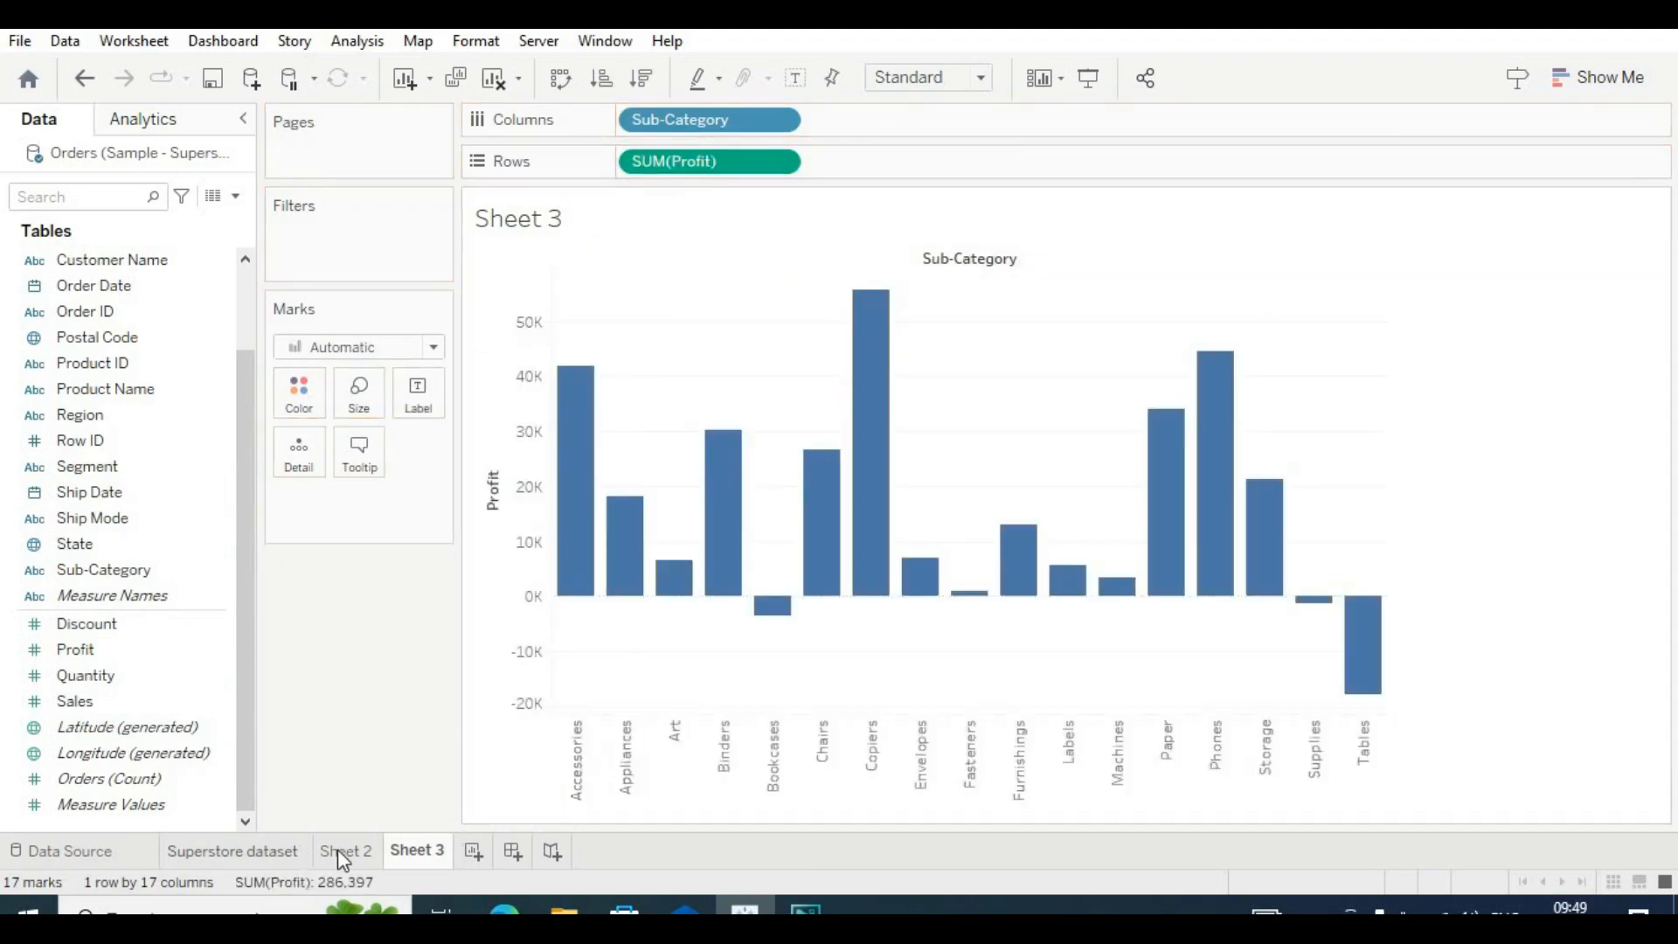
Compare the Sales by Sub-Category chart on Sheet 2 with the Profit by Sub-Category chart on Sheet 3.
{"action": "left_click", "coordinate": [346, 851]}
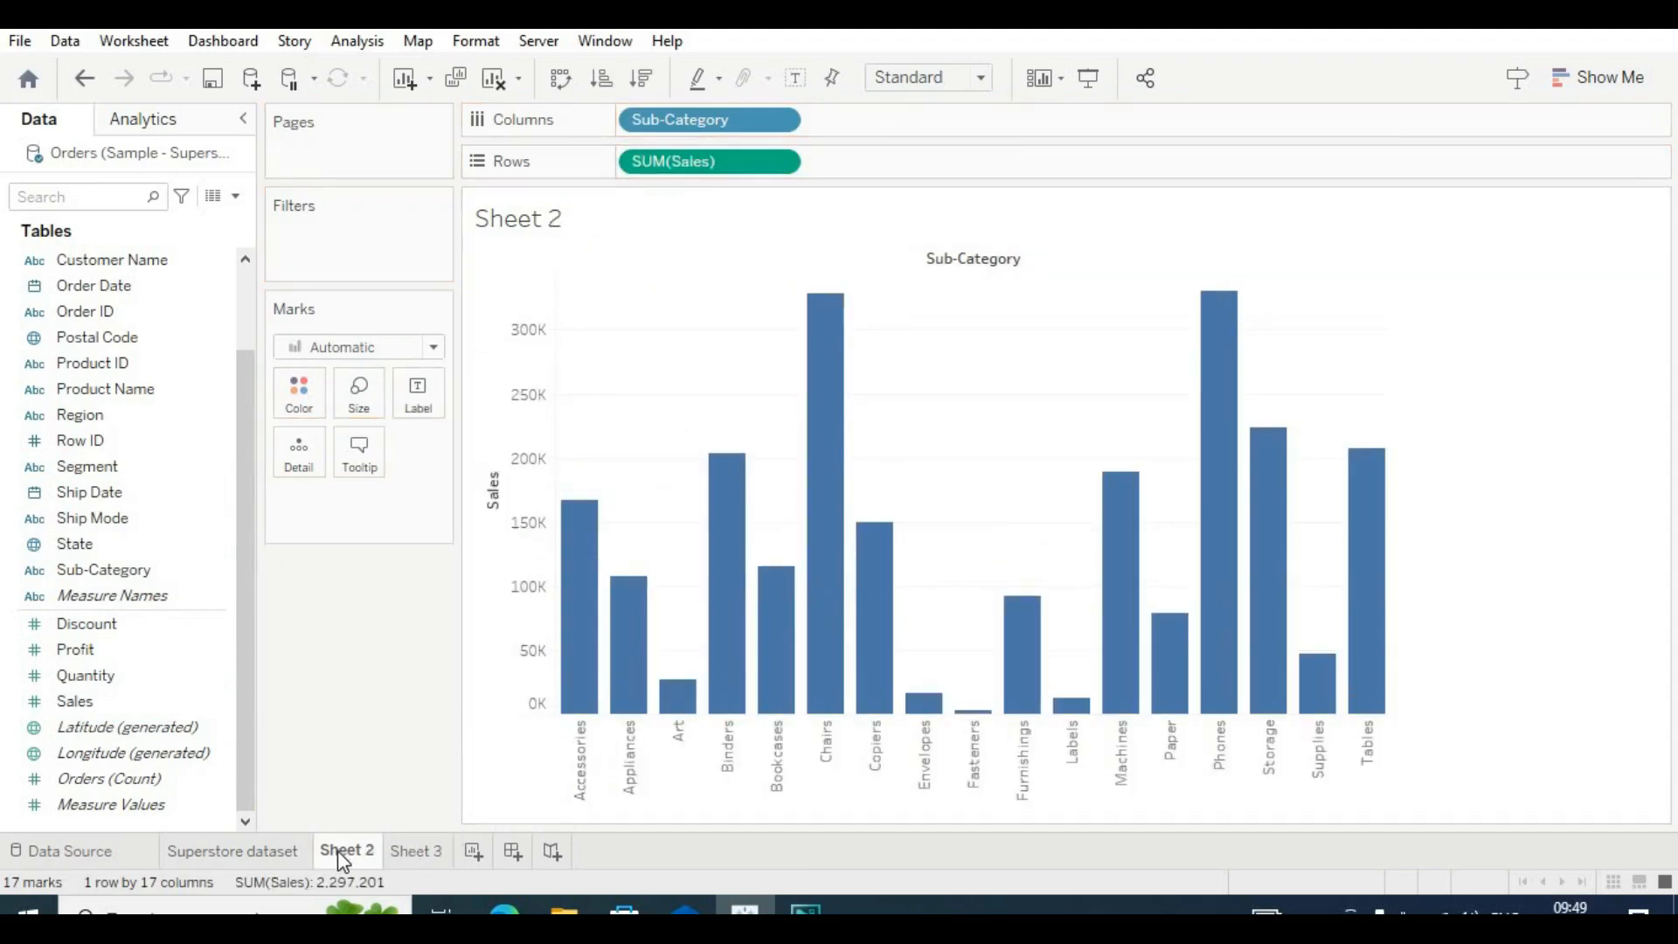
{"action": "mouse_move", "coordinate": [366, 854]}
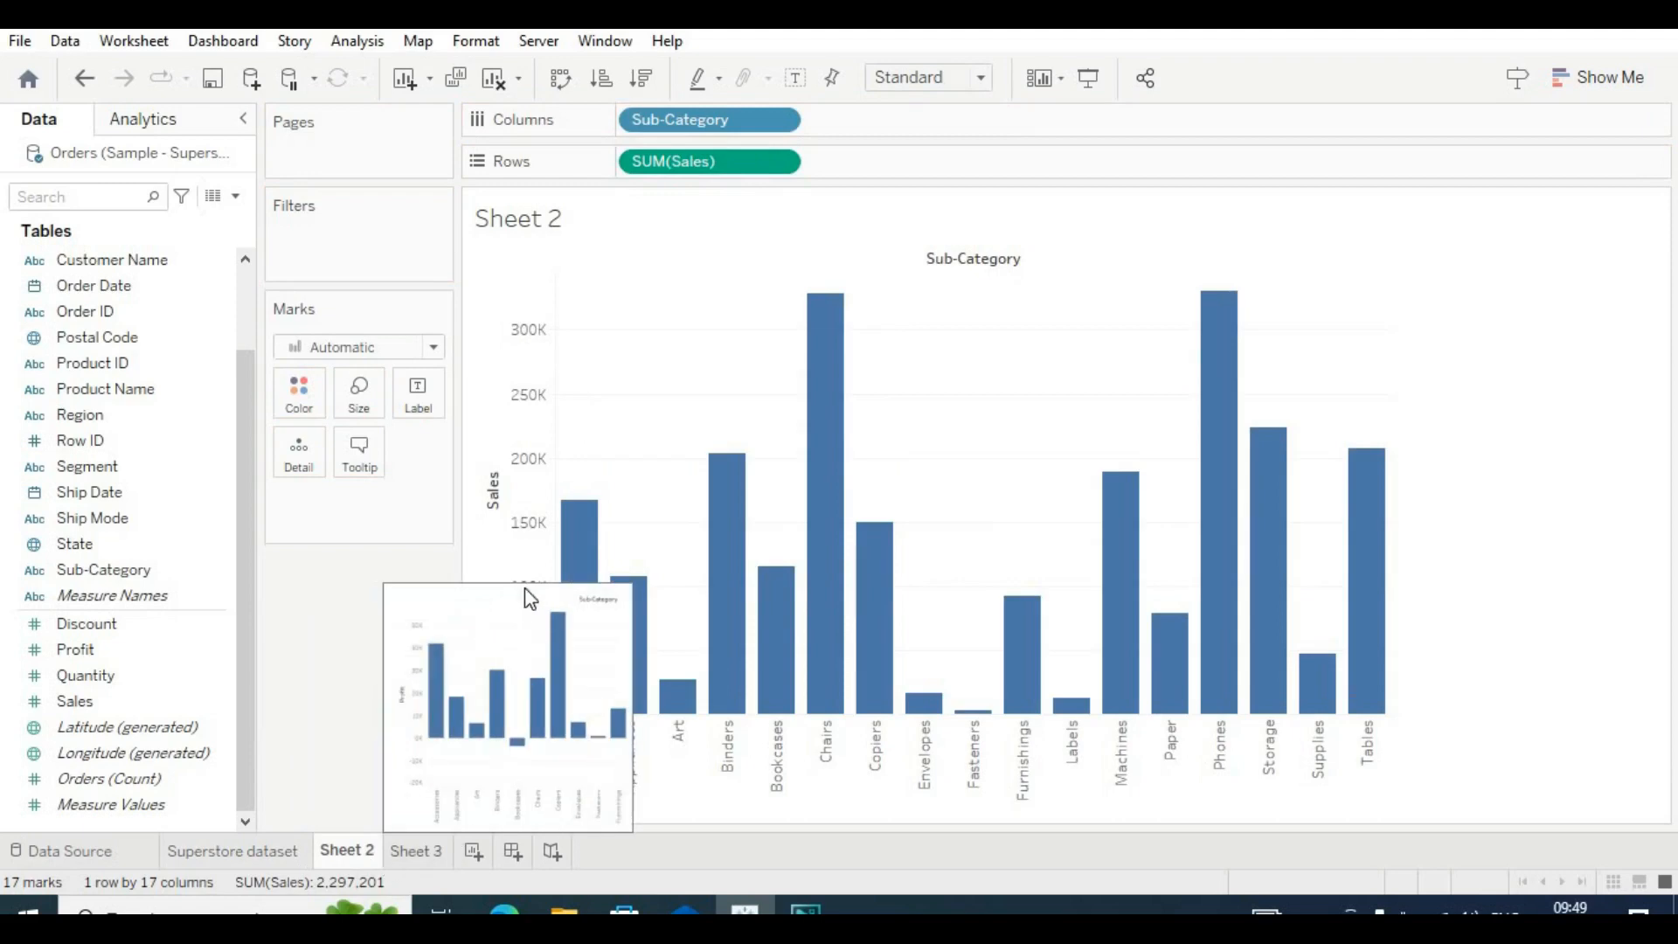
{"action": "left_click", "coordinate": [417, 851]}
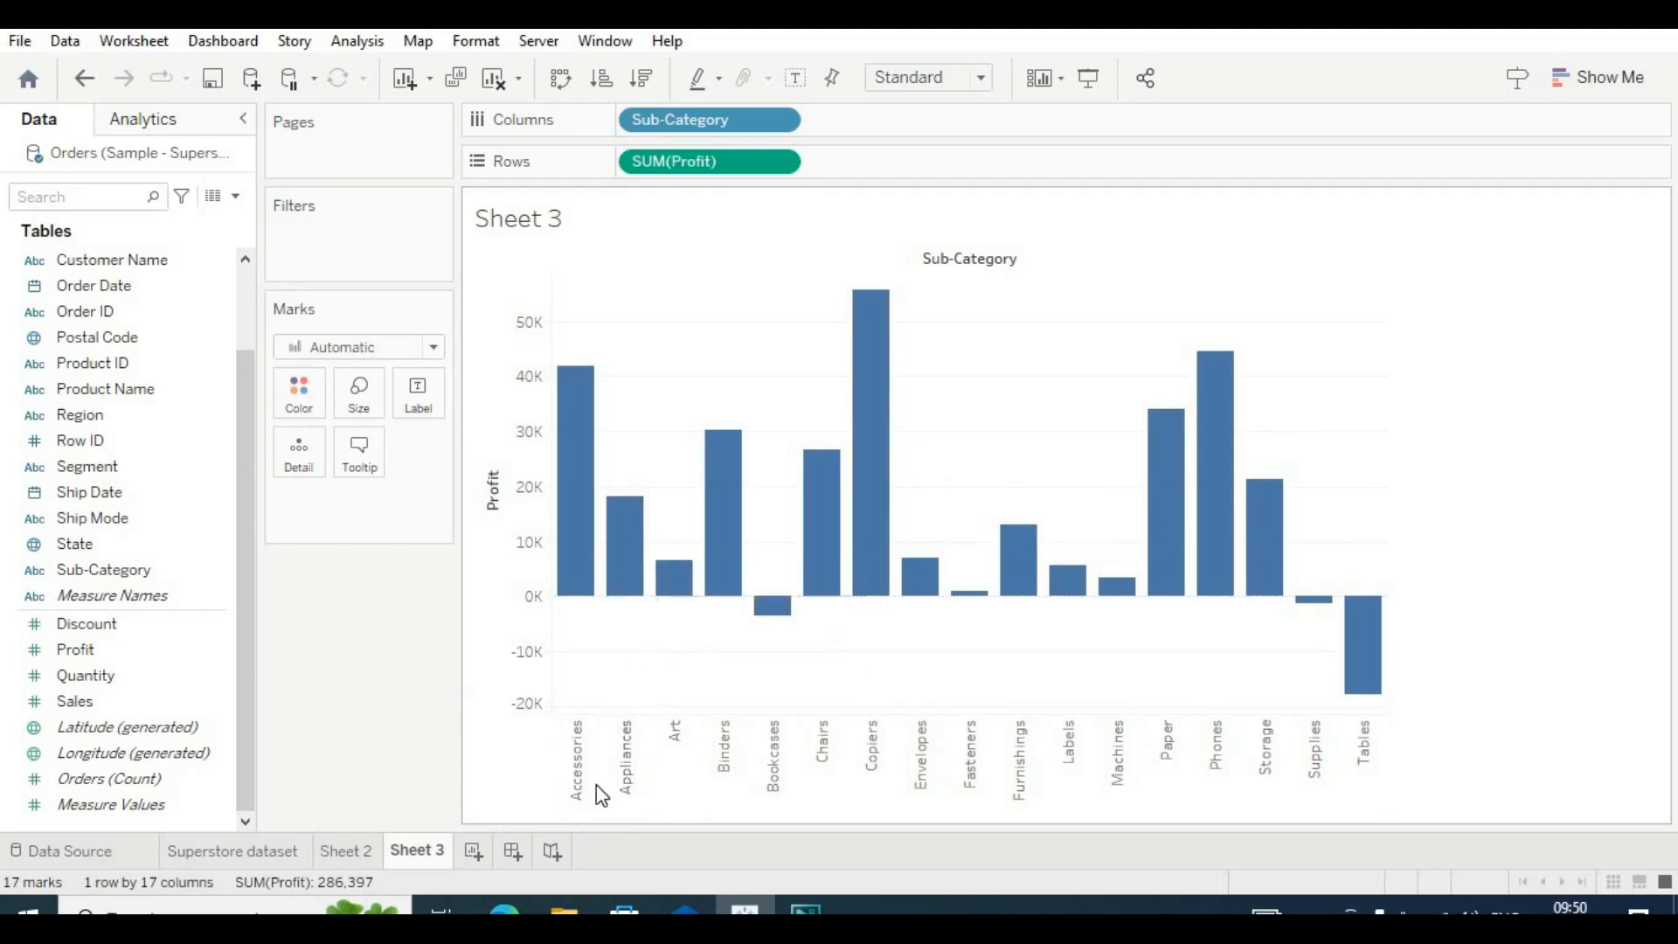
{"action": "left_click", "coordinate": [339, 855]}
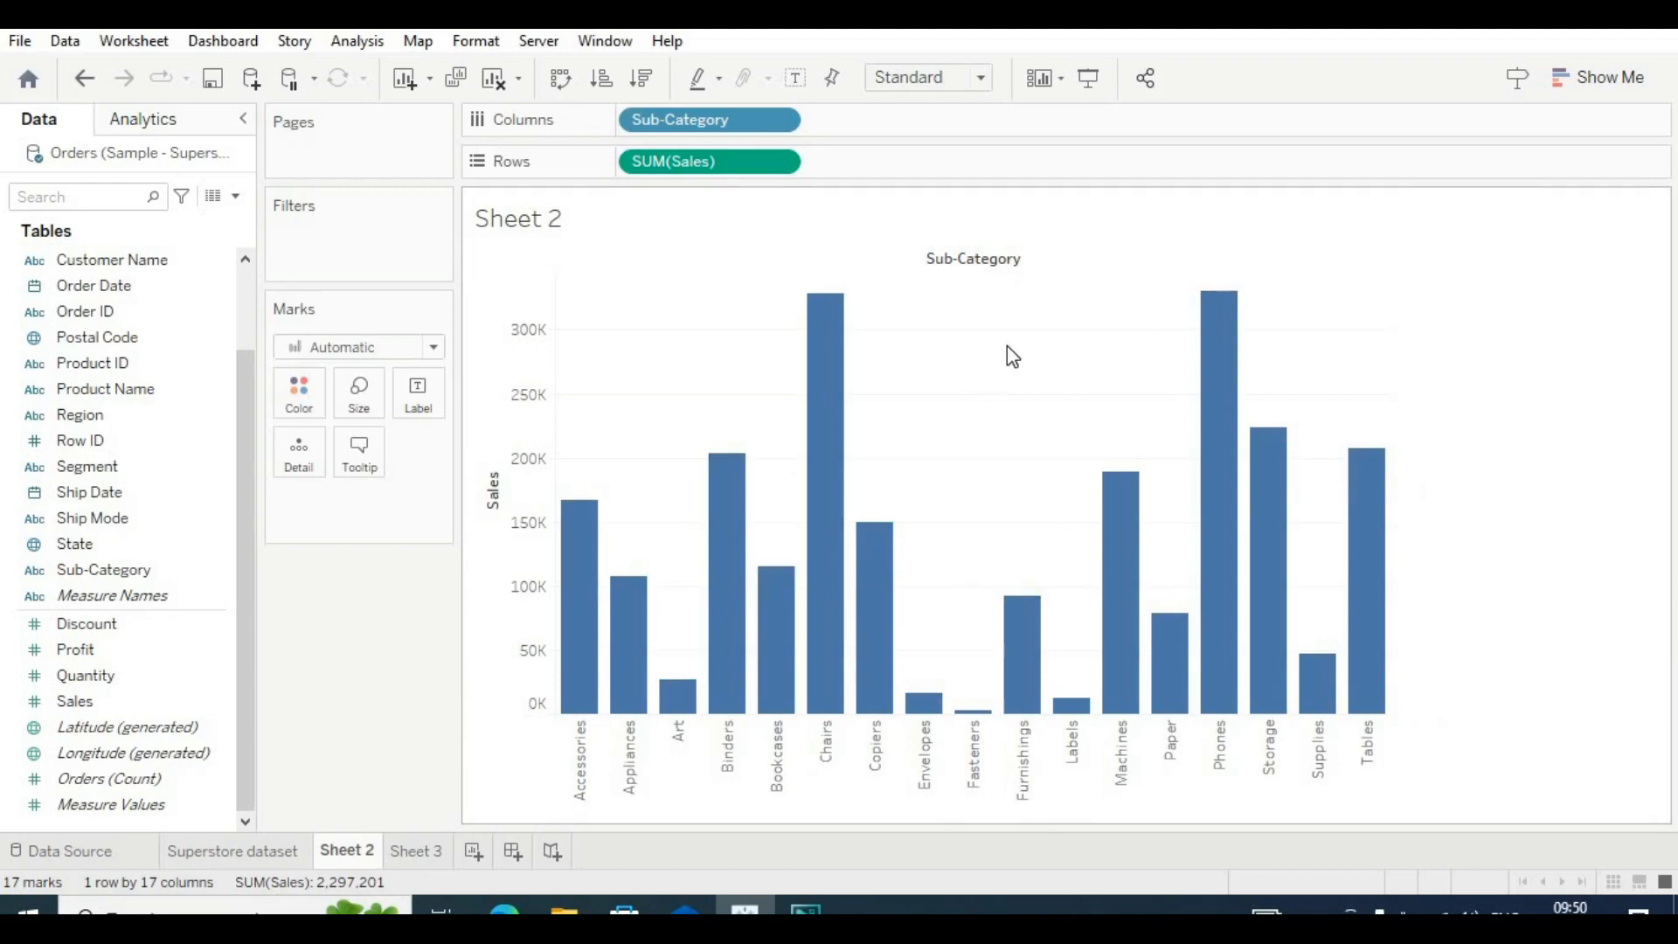
{"action": "left_click", "coordinate": [410, 852]}
{"action": "left_click", "coordinate": [353, 863]}
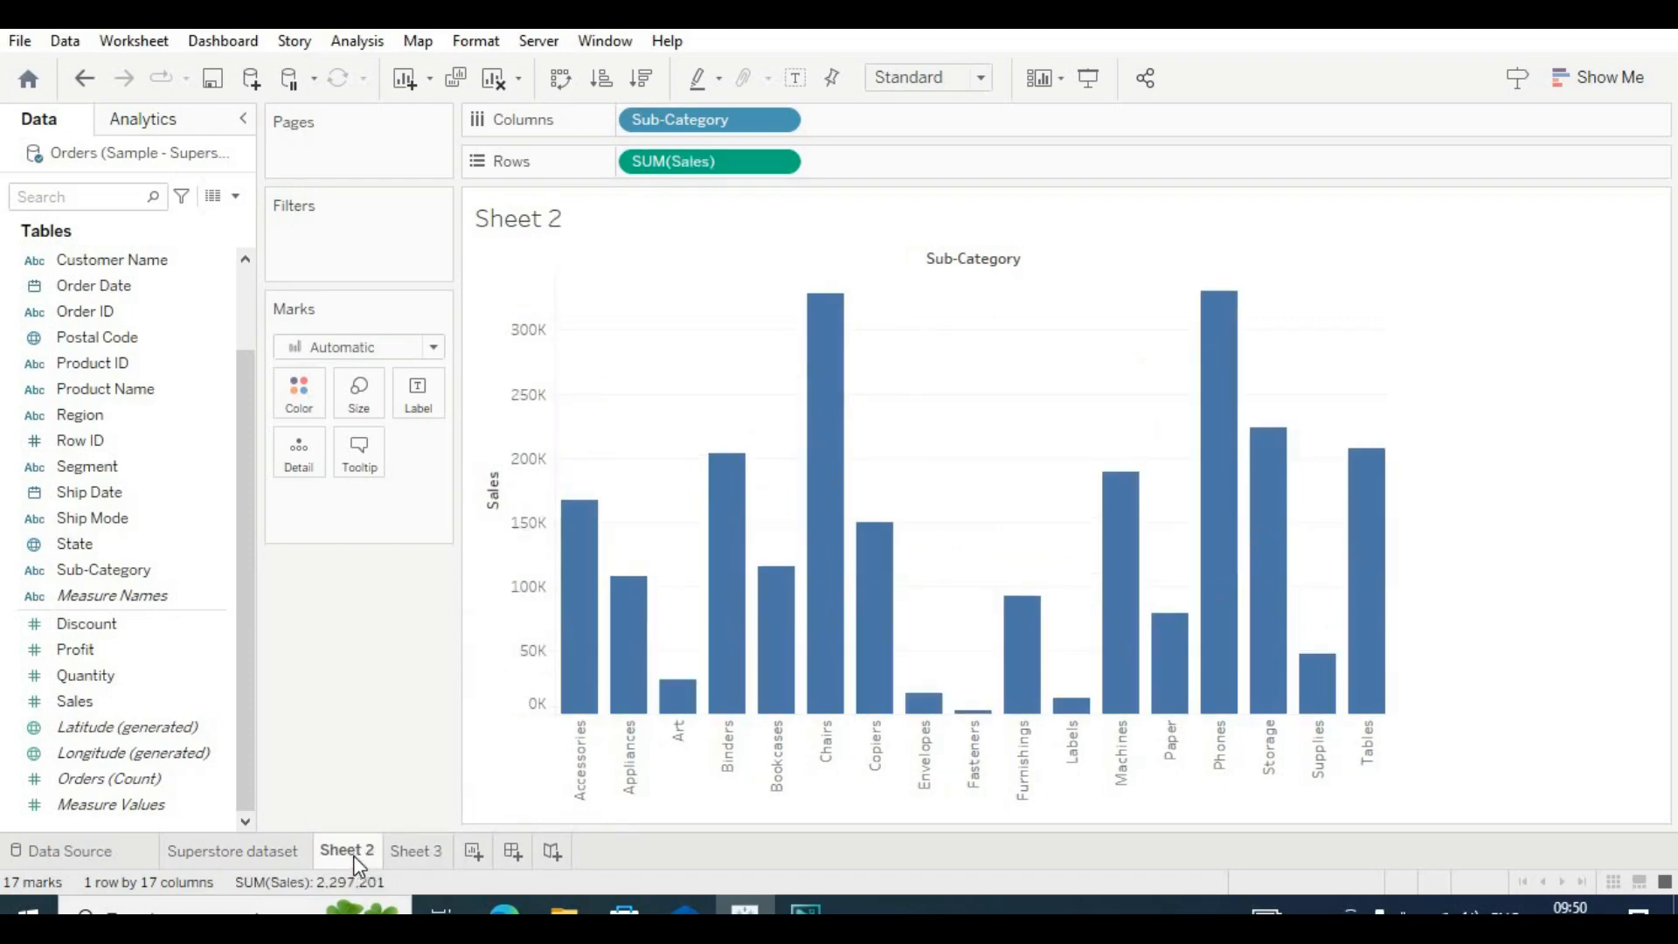
{"action": "left_click", "coordinate": [404, 857]}
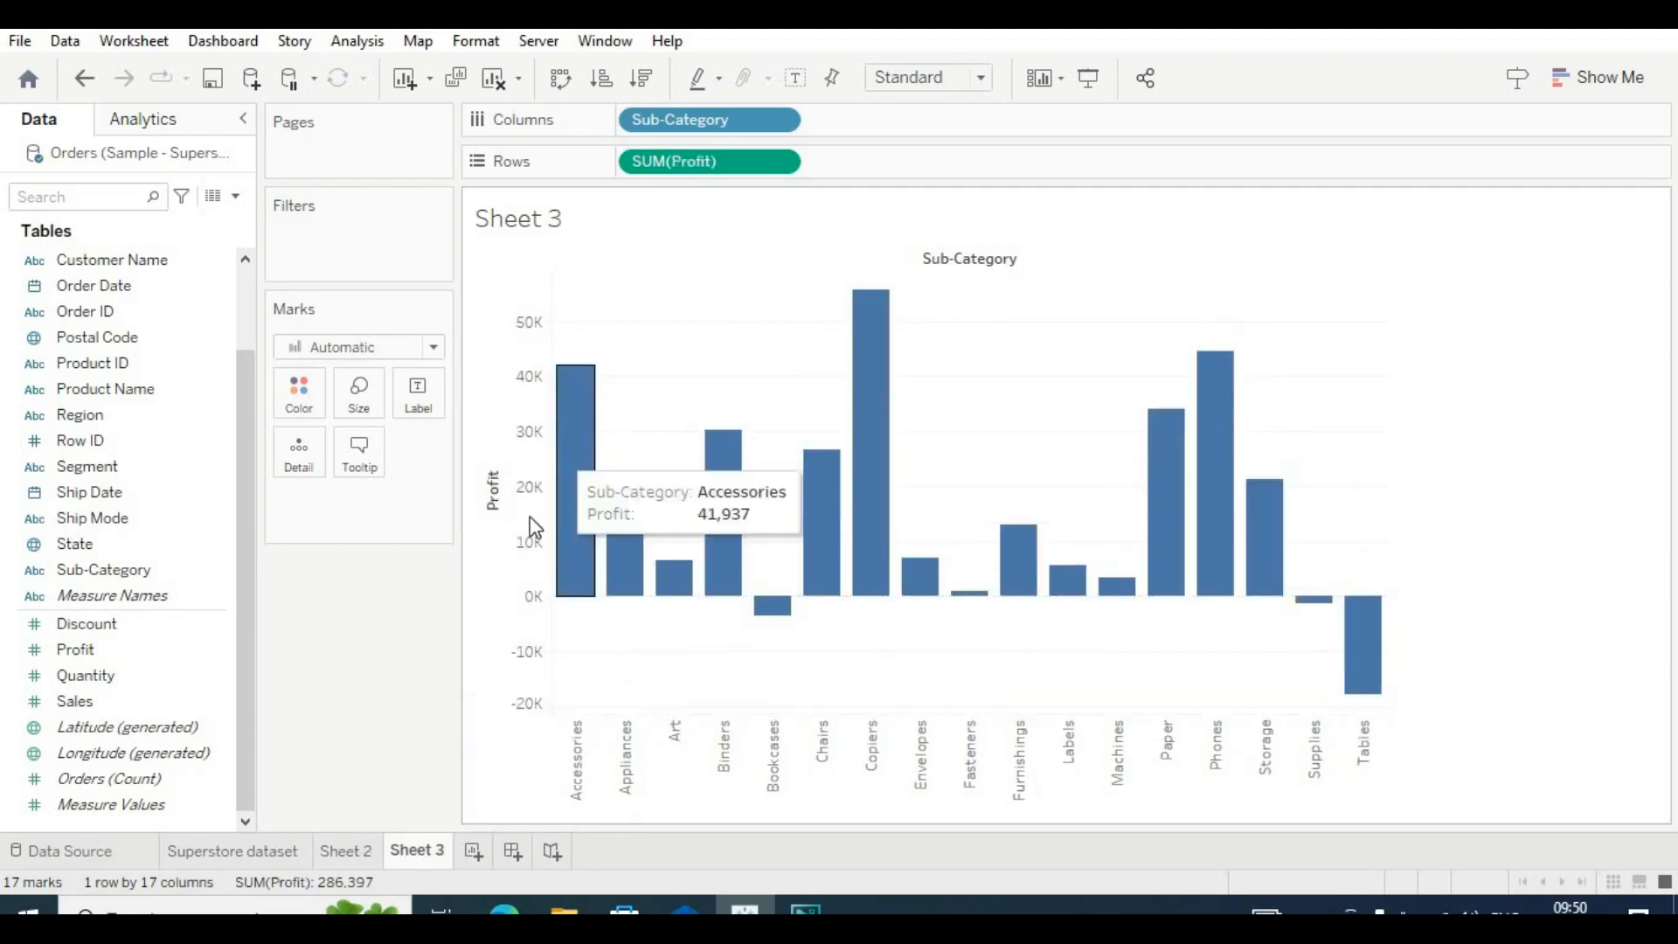
{"action": "left_click", "coordinate": [348, 851]}
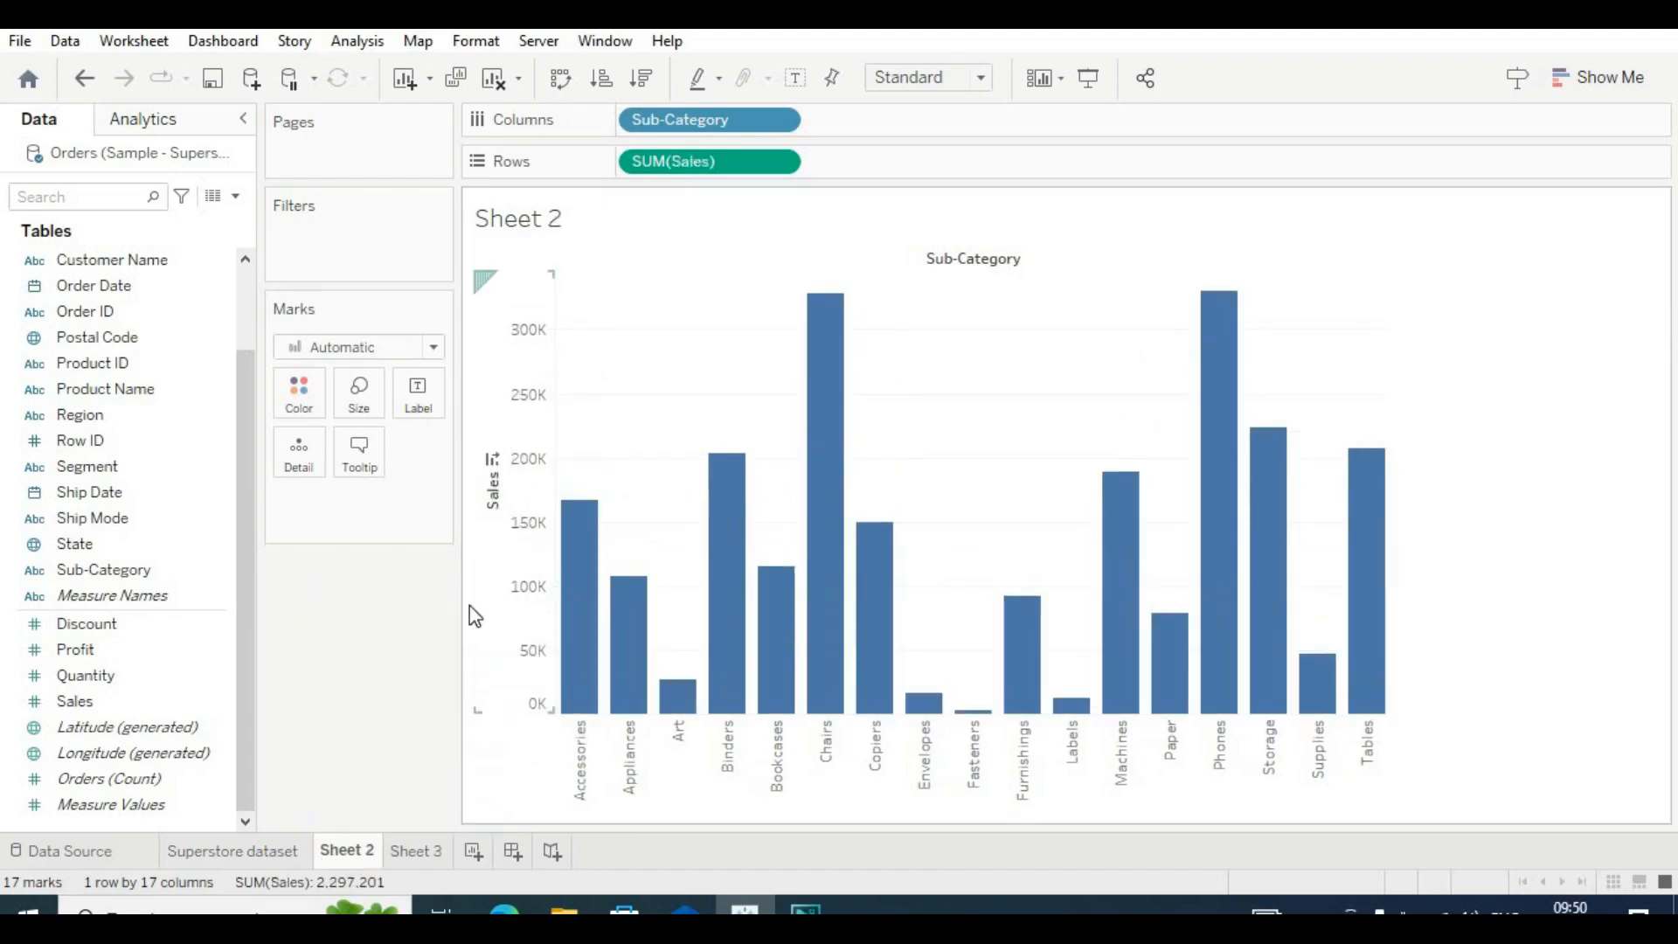
{"action": "left_click", "coordinate": [417, 864]}
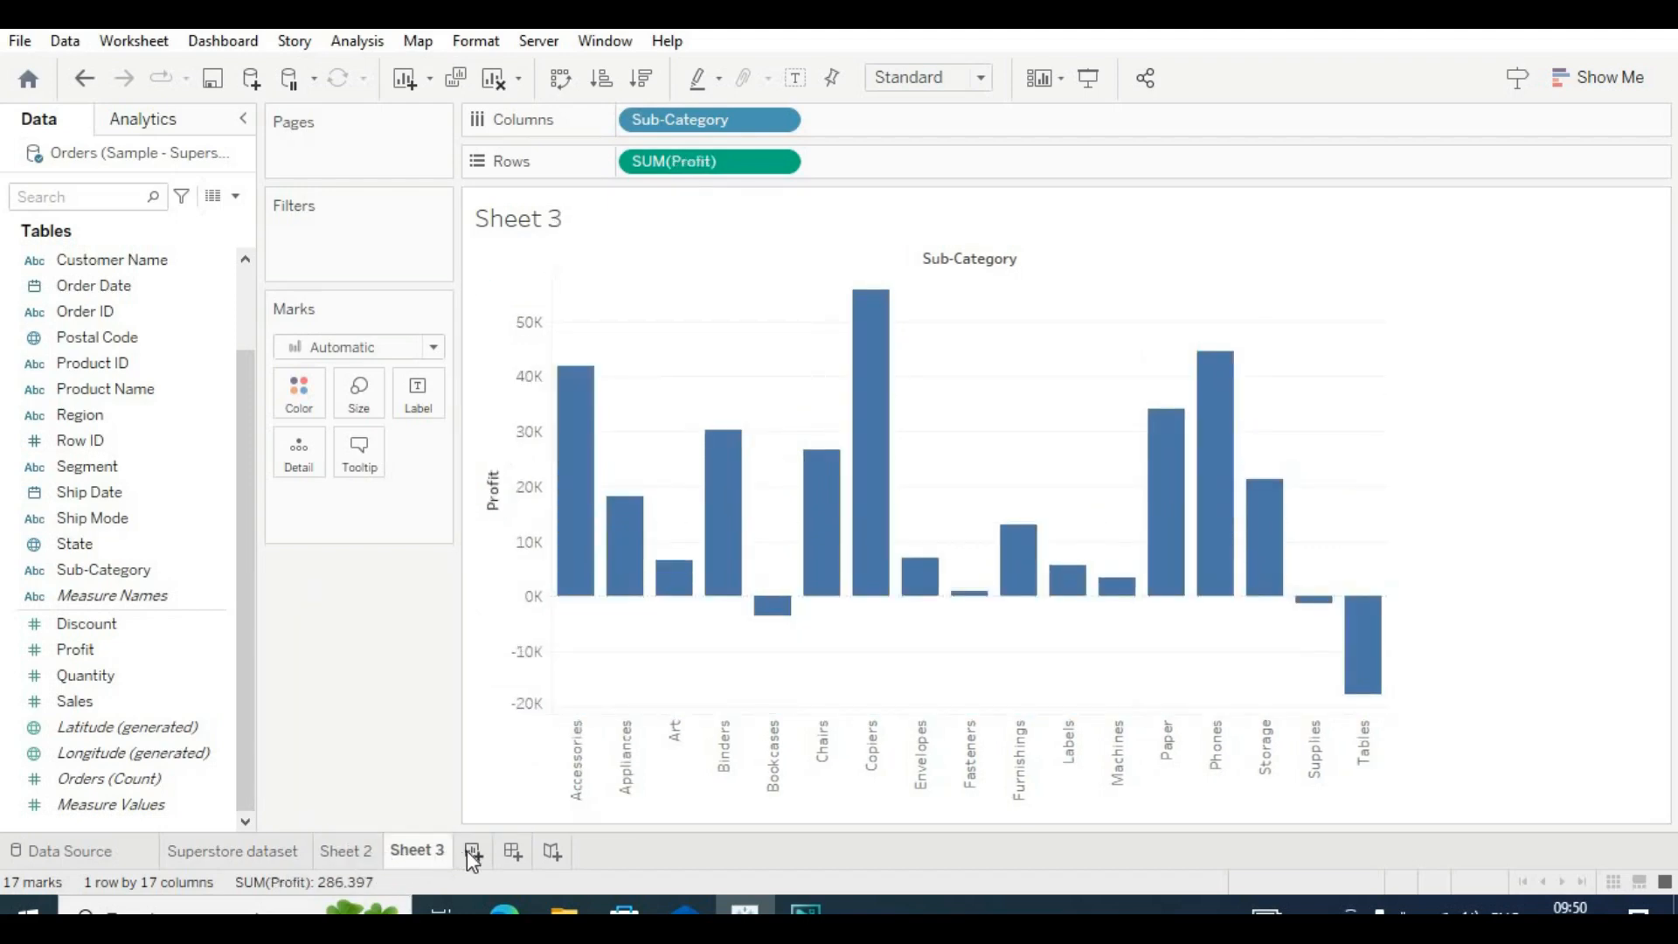
Add another worksheet and rename it DUAL AXIS.
{"action": "left_click", "coordinate": [470, 853]}
{"action": "right_click", "coordinate": [484, 855]}
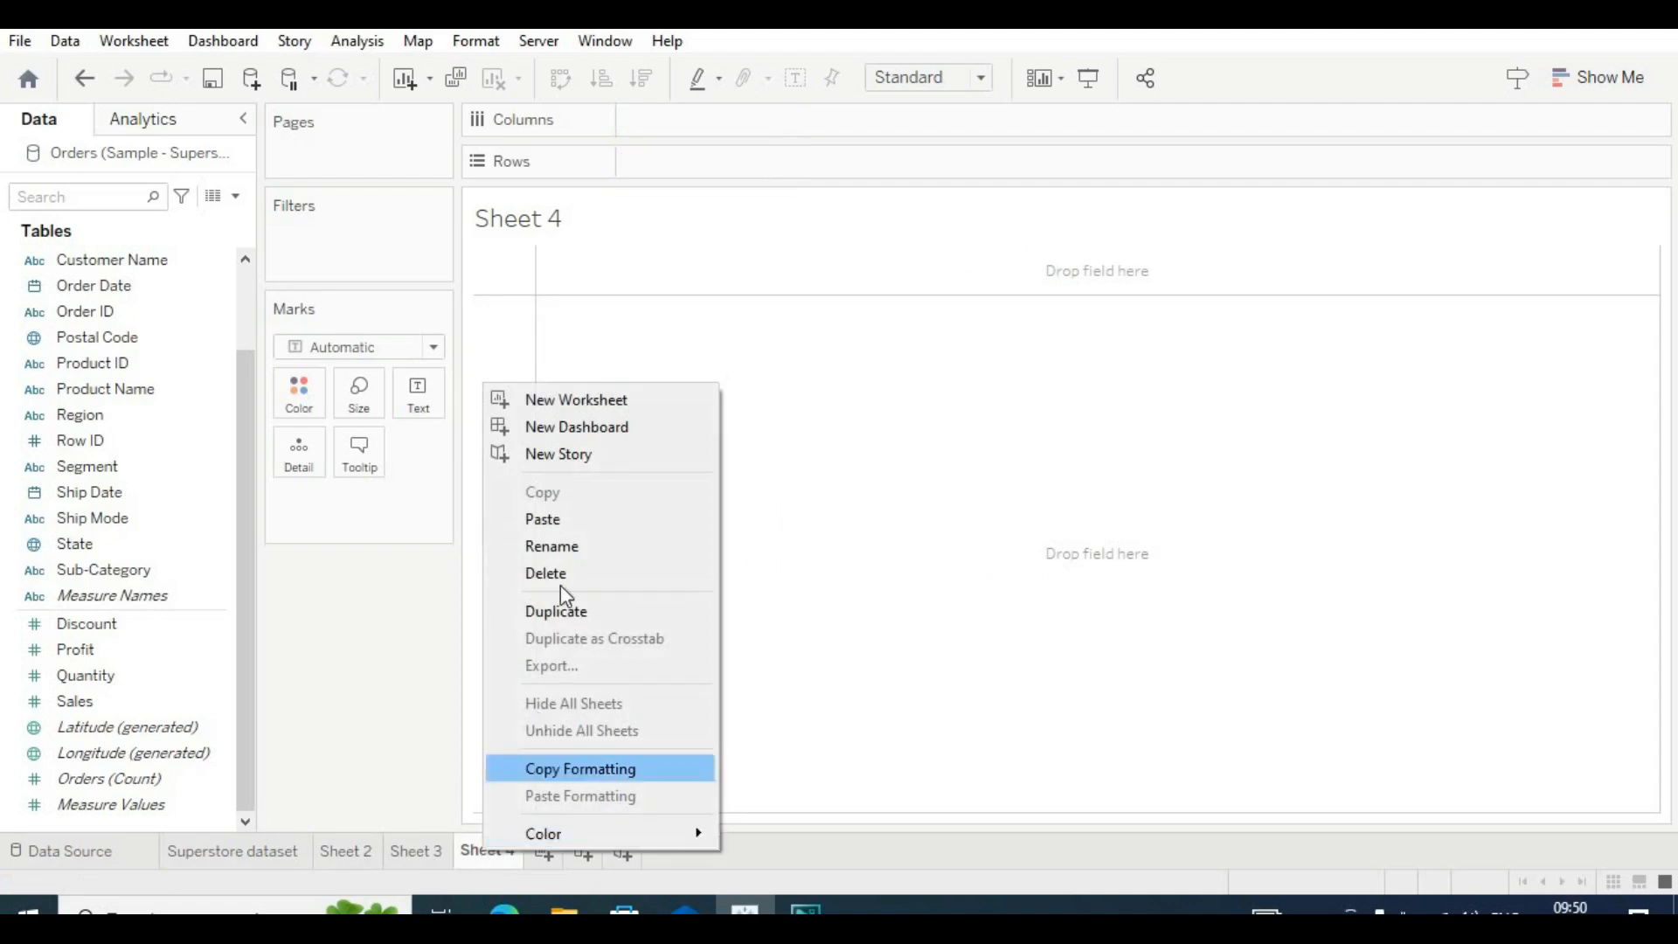
{"action": "left_click", "coordinate": [572, 546]}
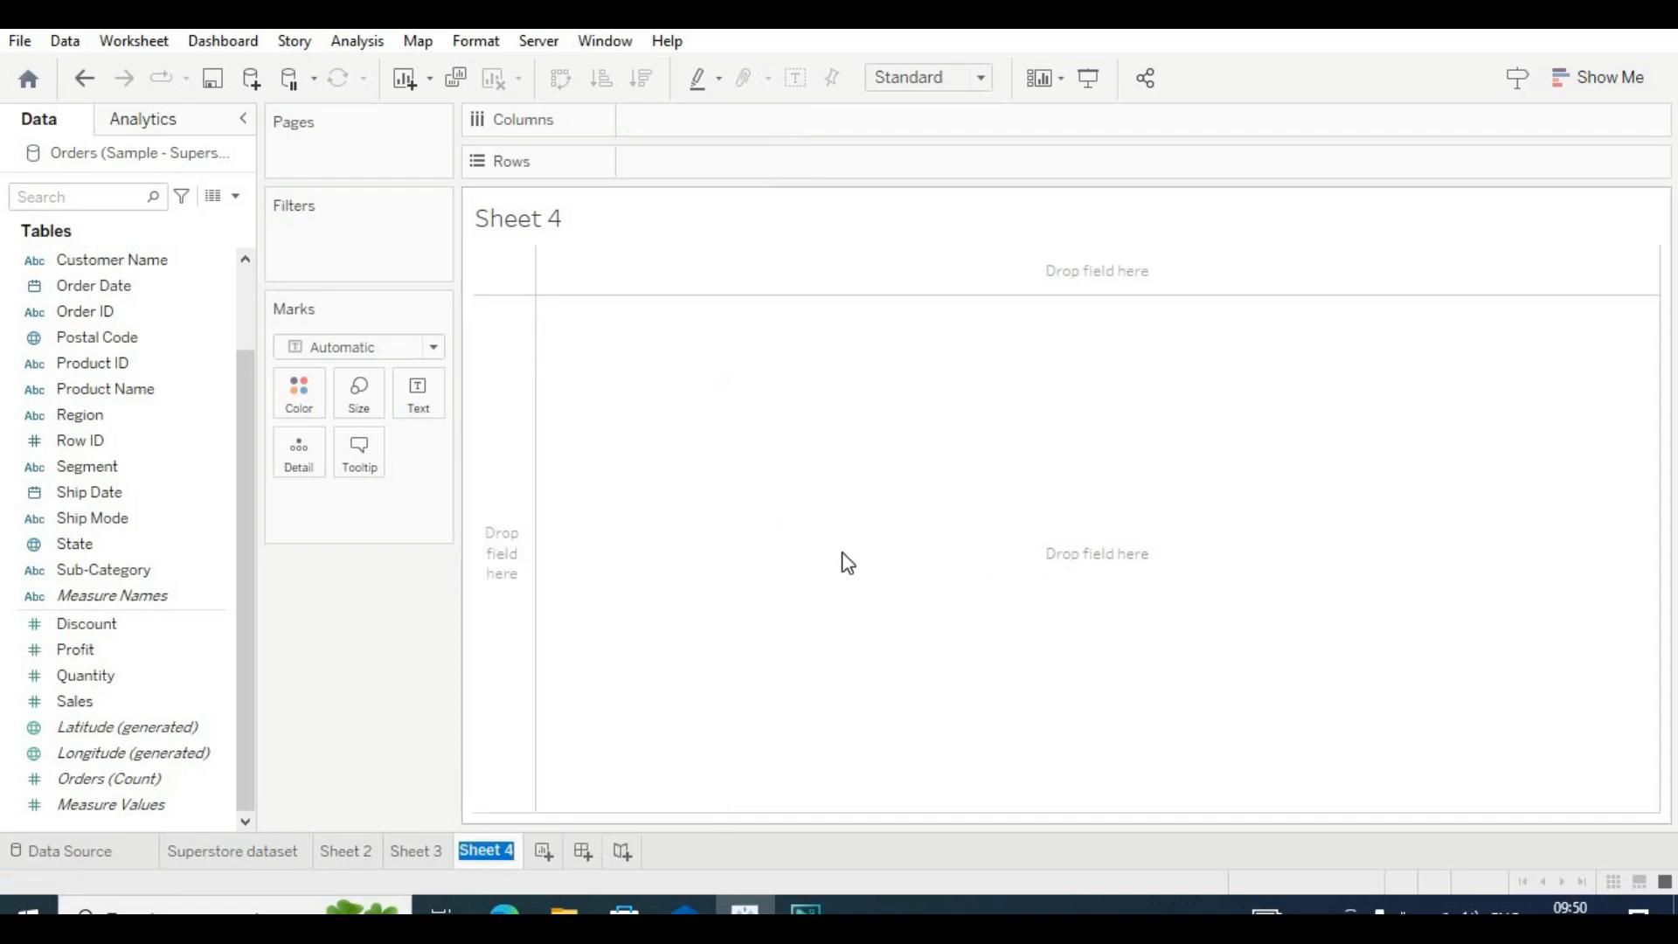
{"action": "type", "text": "DUAL AXIS"}
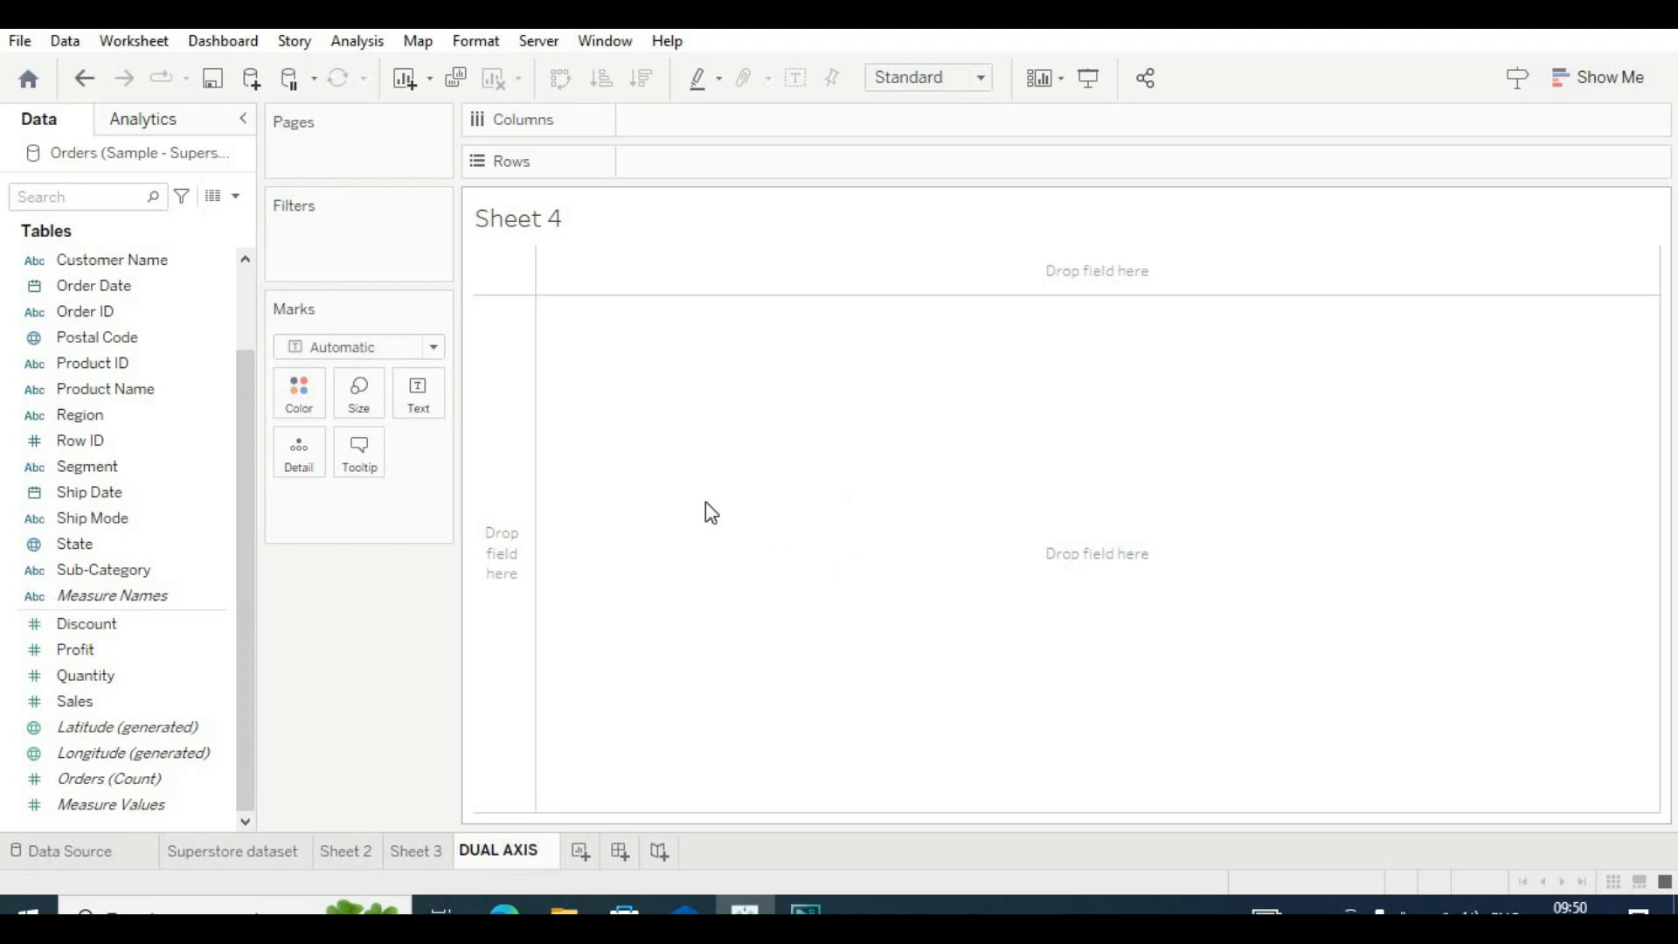
{"action": "key", "text": "Return"}
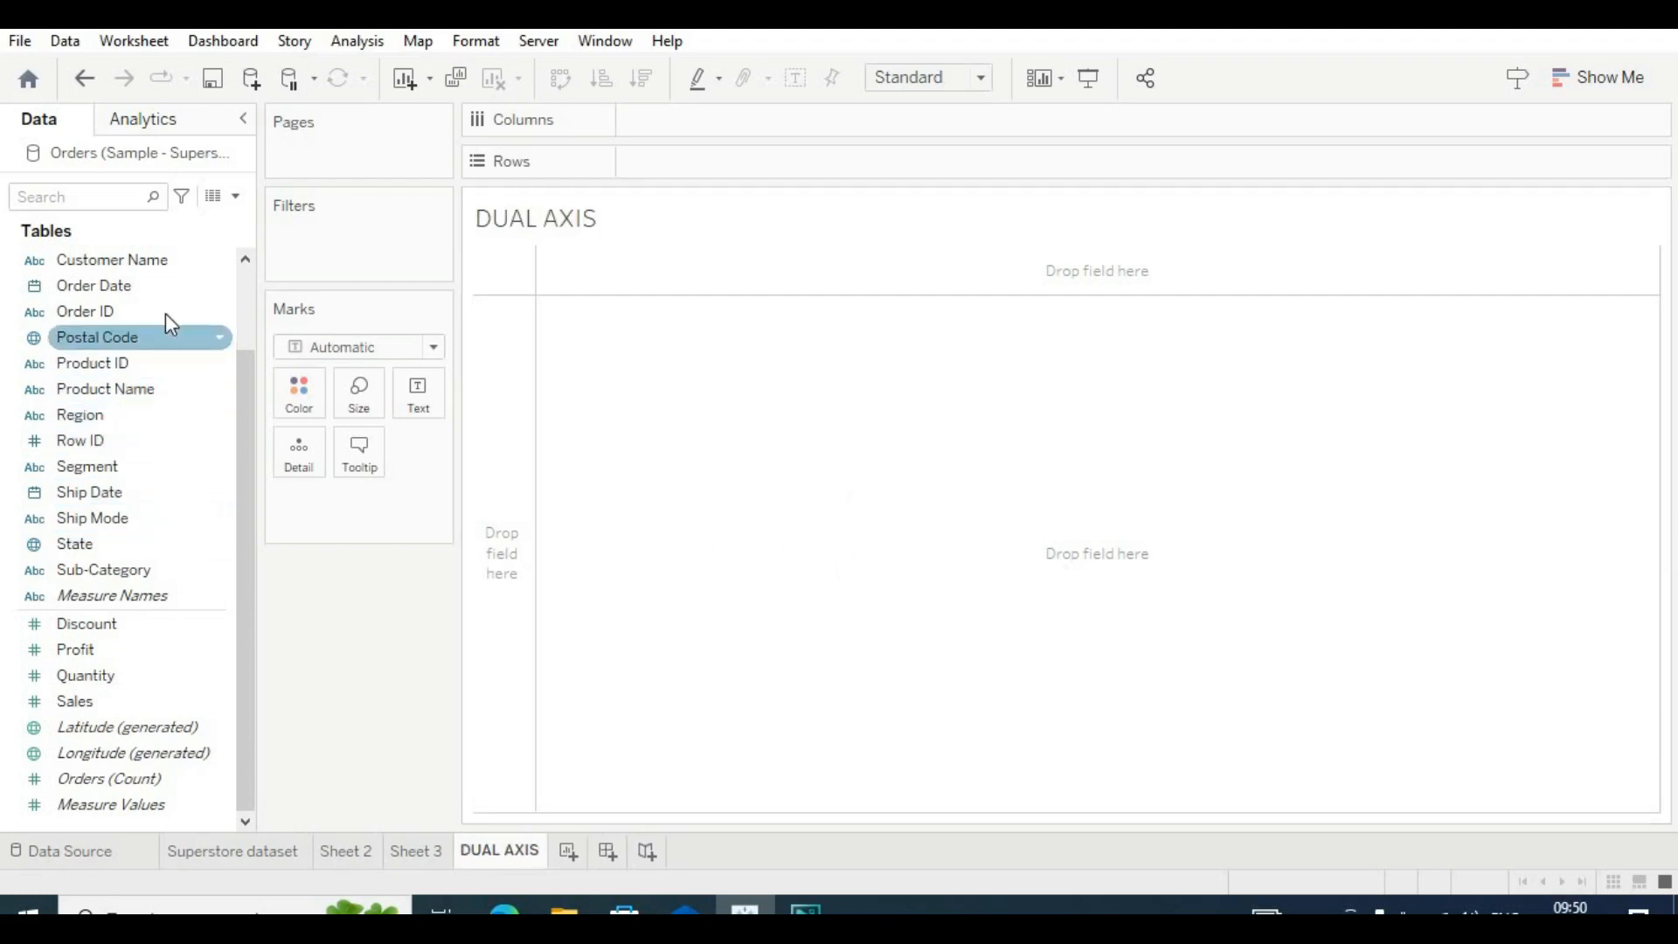
Chart Sales and Profit by Sub-Category on the DUAL AXIS sheet, with Sub-Category as columns and both measures as rows.
{"action": "left_click_drag", "start_coordinate": [112, 569], "coordinate": [709, 115]}
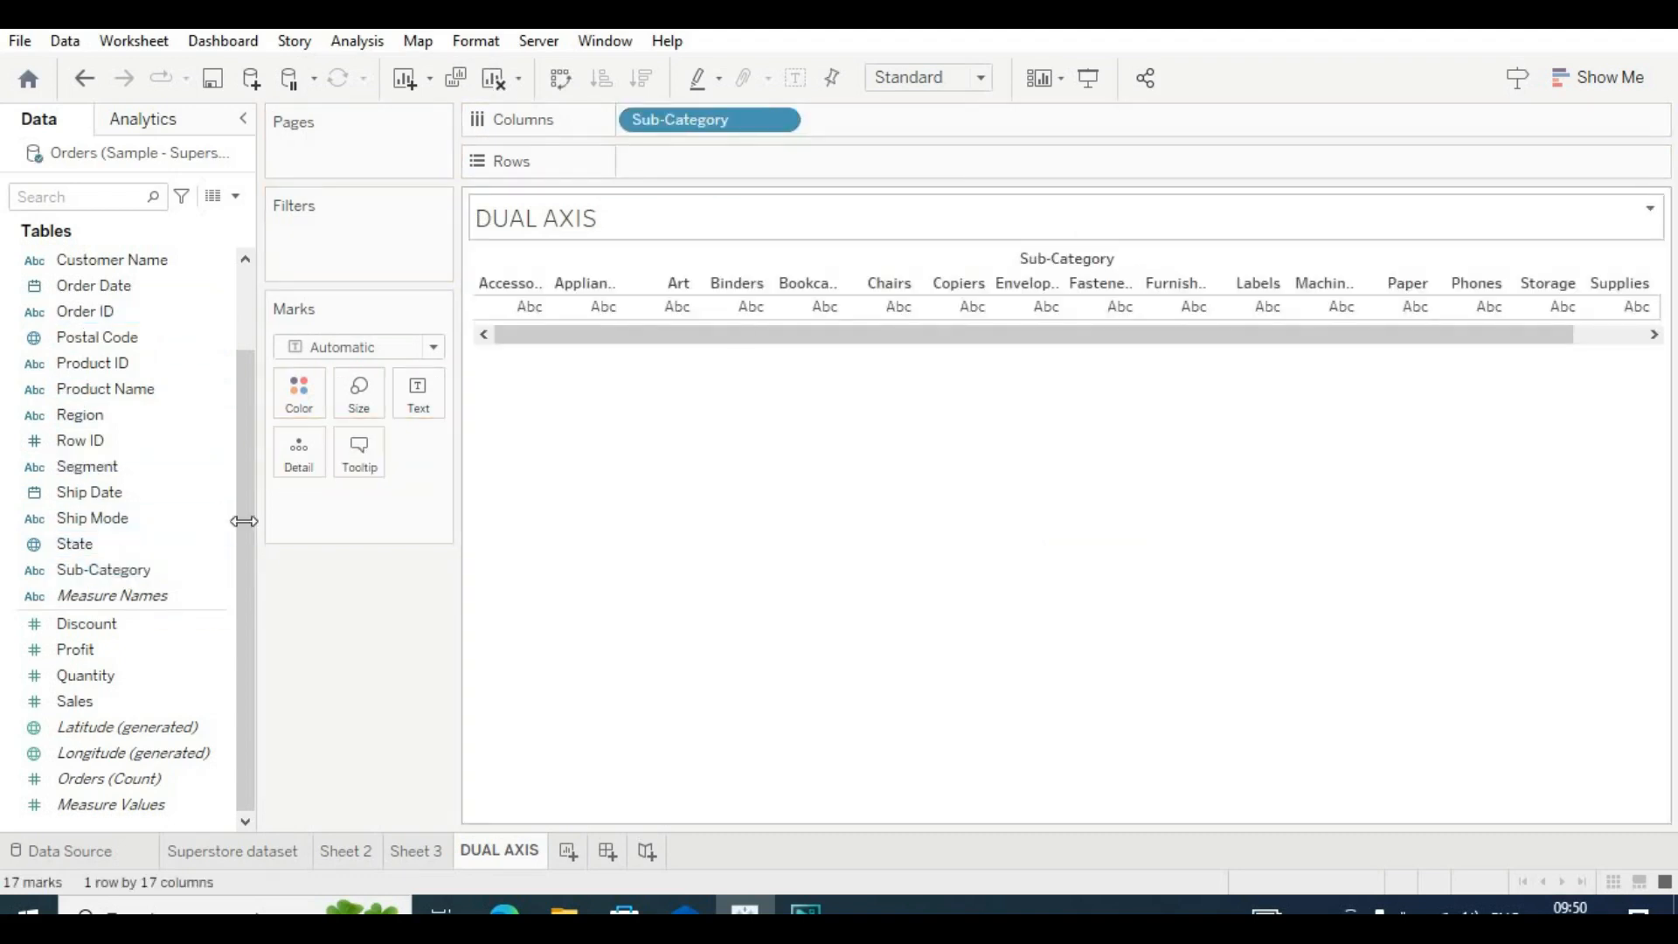
{"action": "left_click", "coordinate": [60, 676]}
{"action": "left_click_drag", "start_coordinate": [86, 710], "coordinate": [663, 171]}
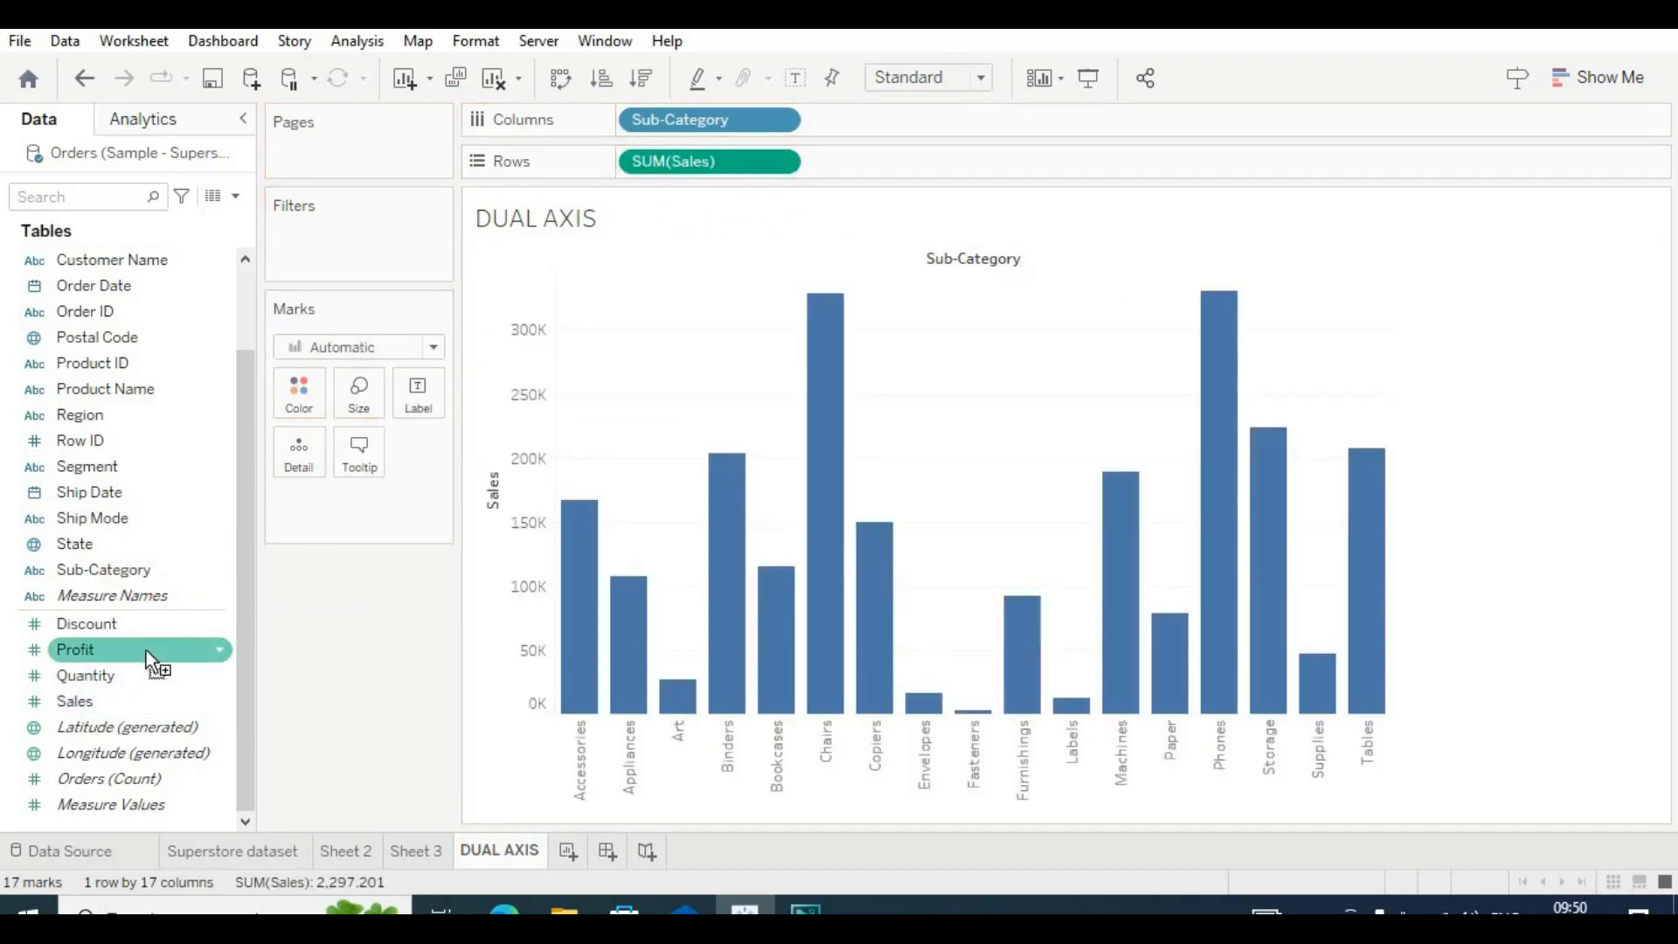
{"action": "left_click_drag", "start_coordinate": [150, 657], "coordinate": [910, 163]}
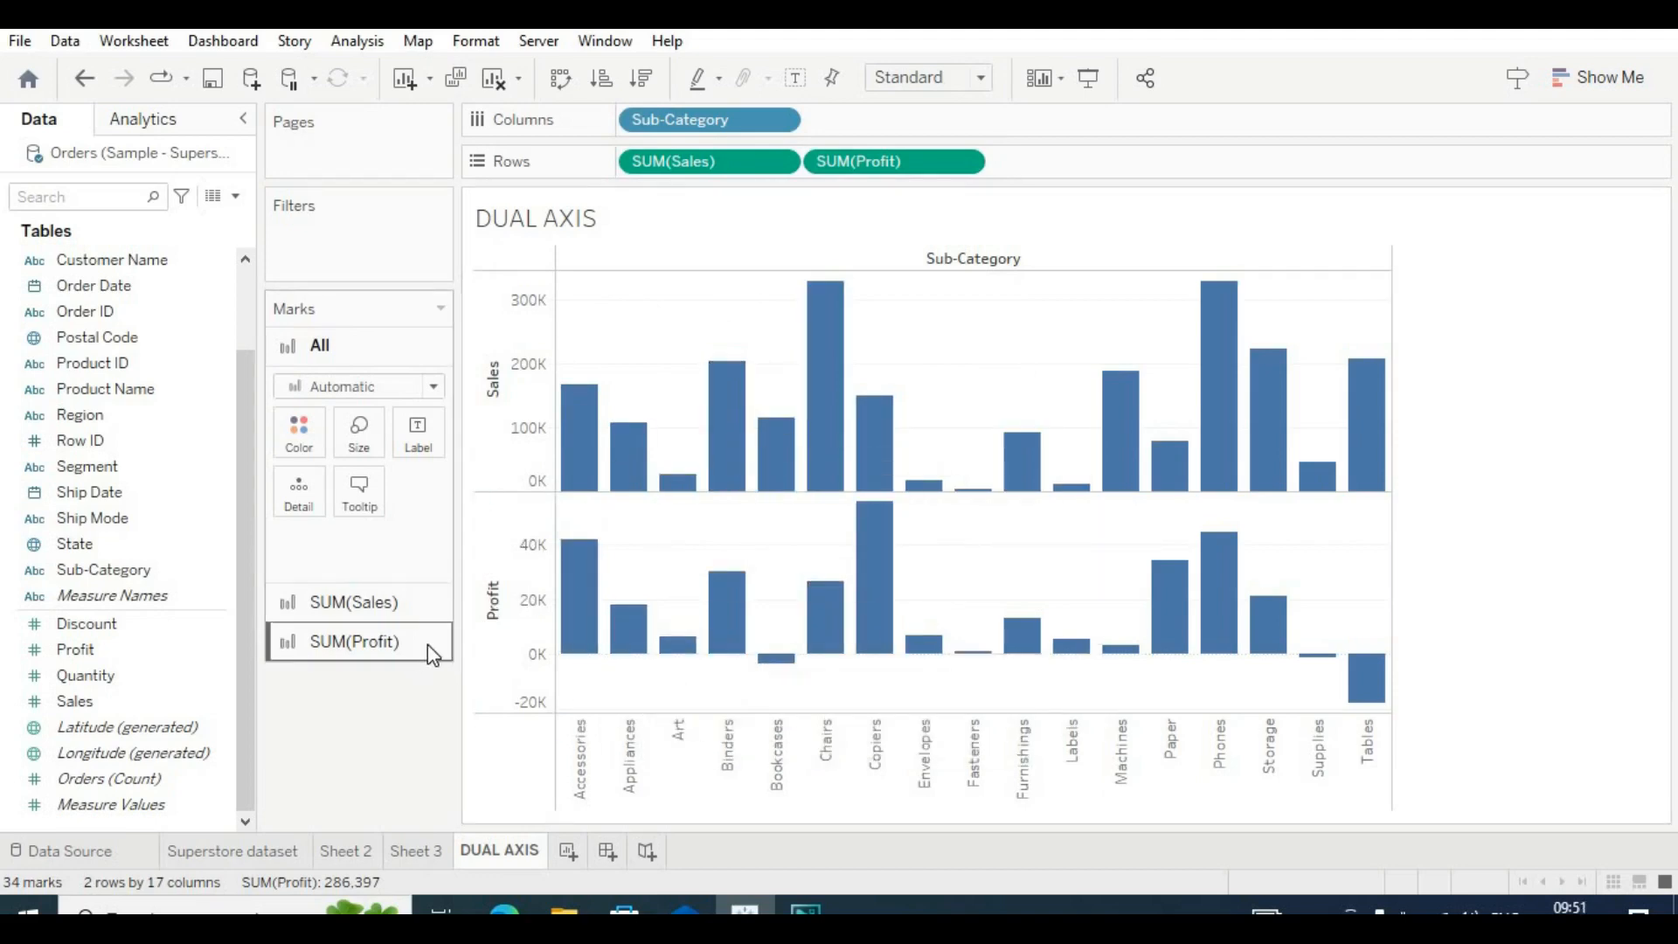
Change the mark type of SUM(Profit) to Line, leaving the Sales marks as they are.
{"action": "left_click", "coordinate": [382, 601]}
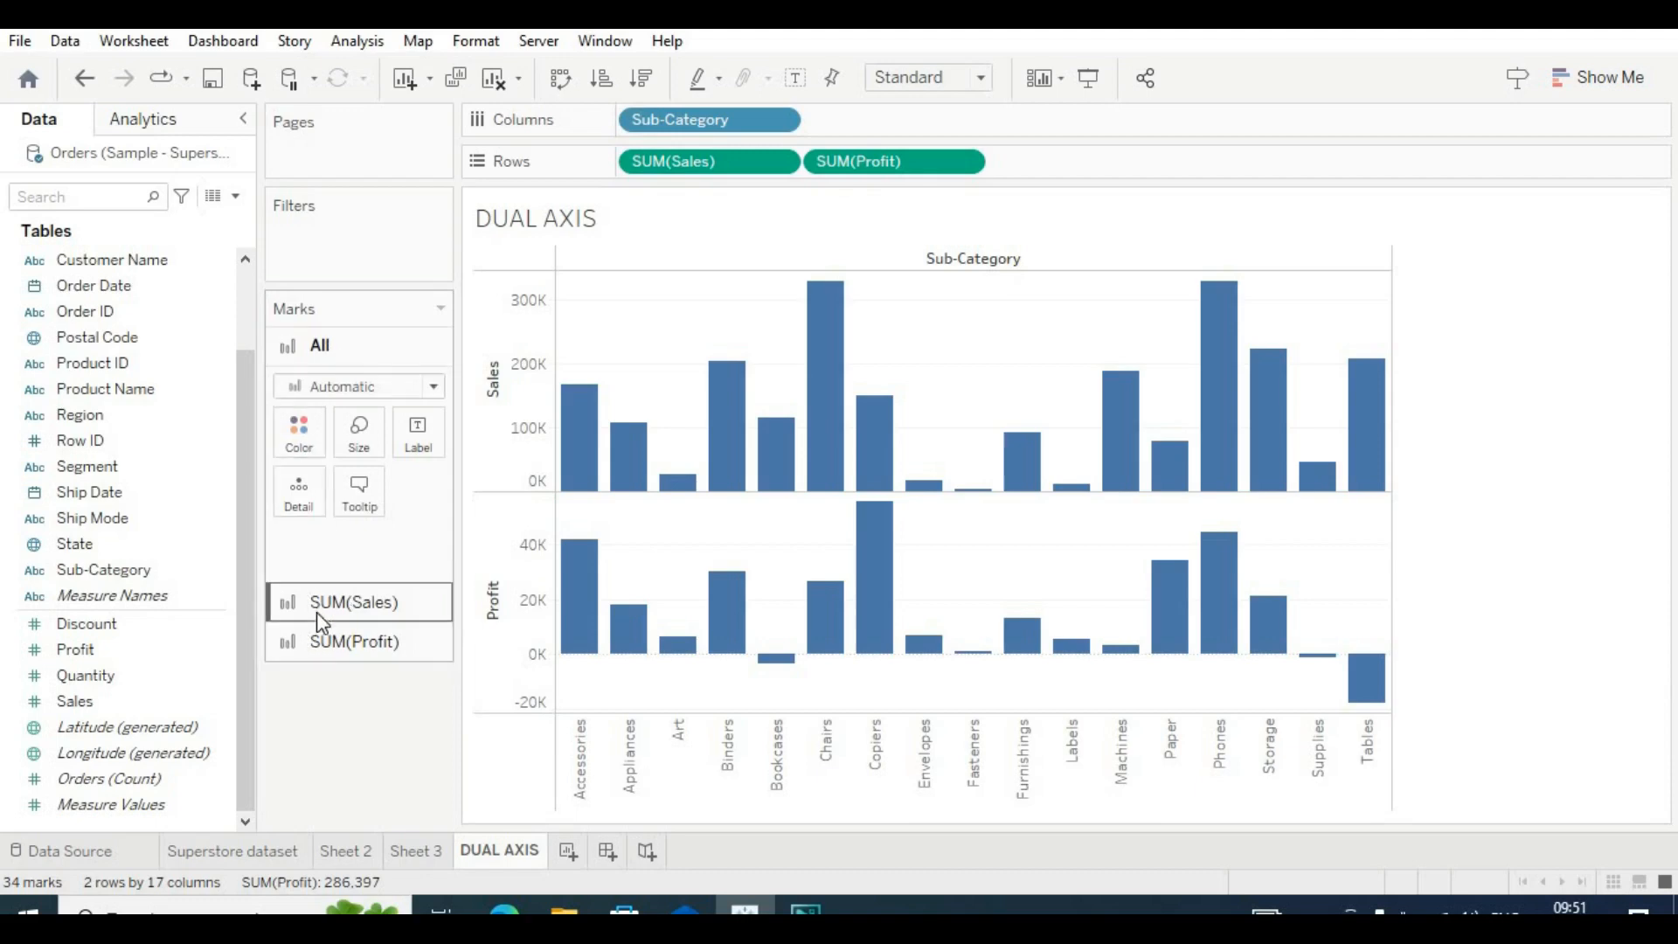
{"action": "left_click", "coordinate": [378, 655]}
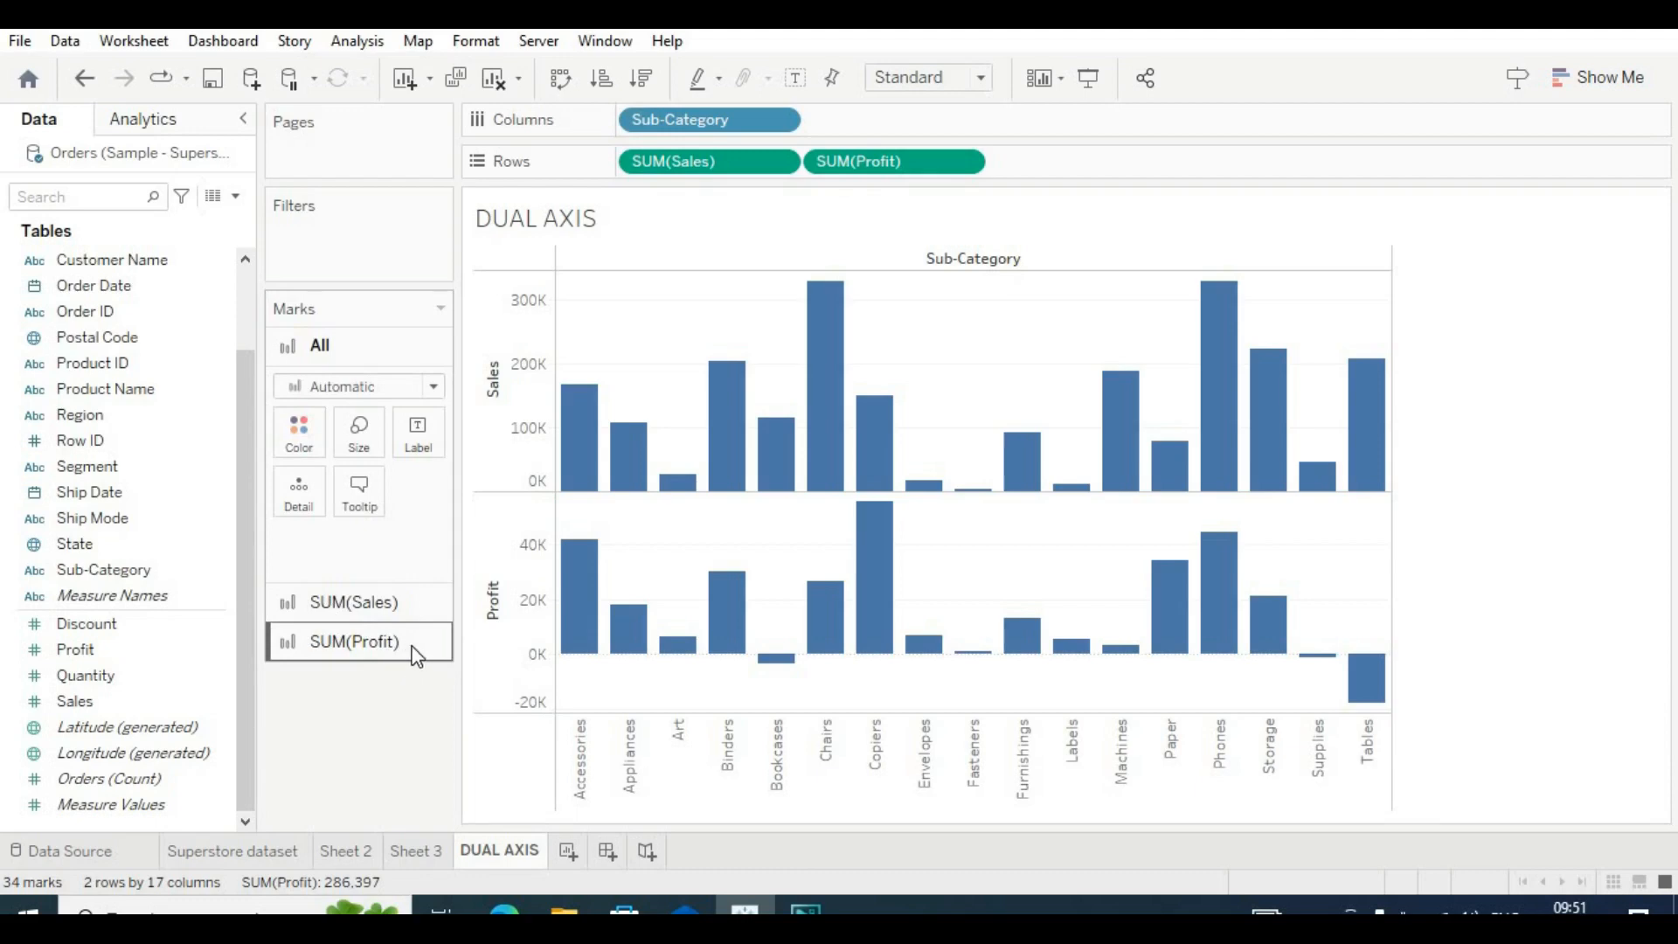
{"action": "left_click", "coordinate": [412, 646]}
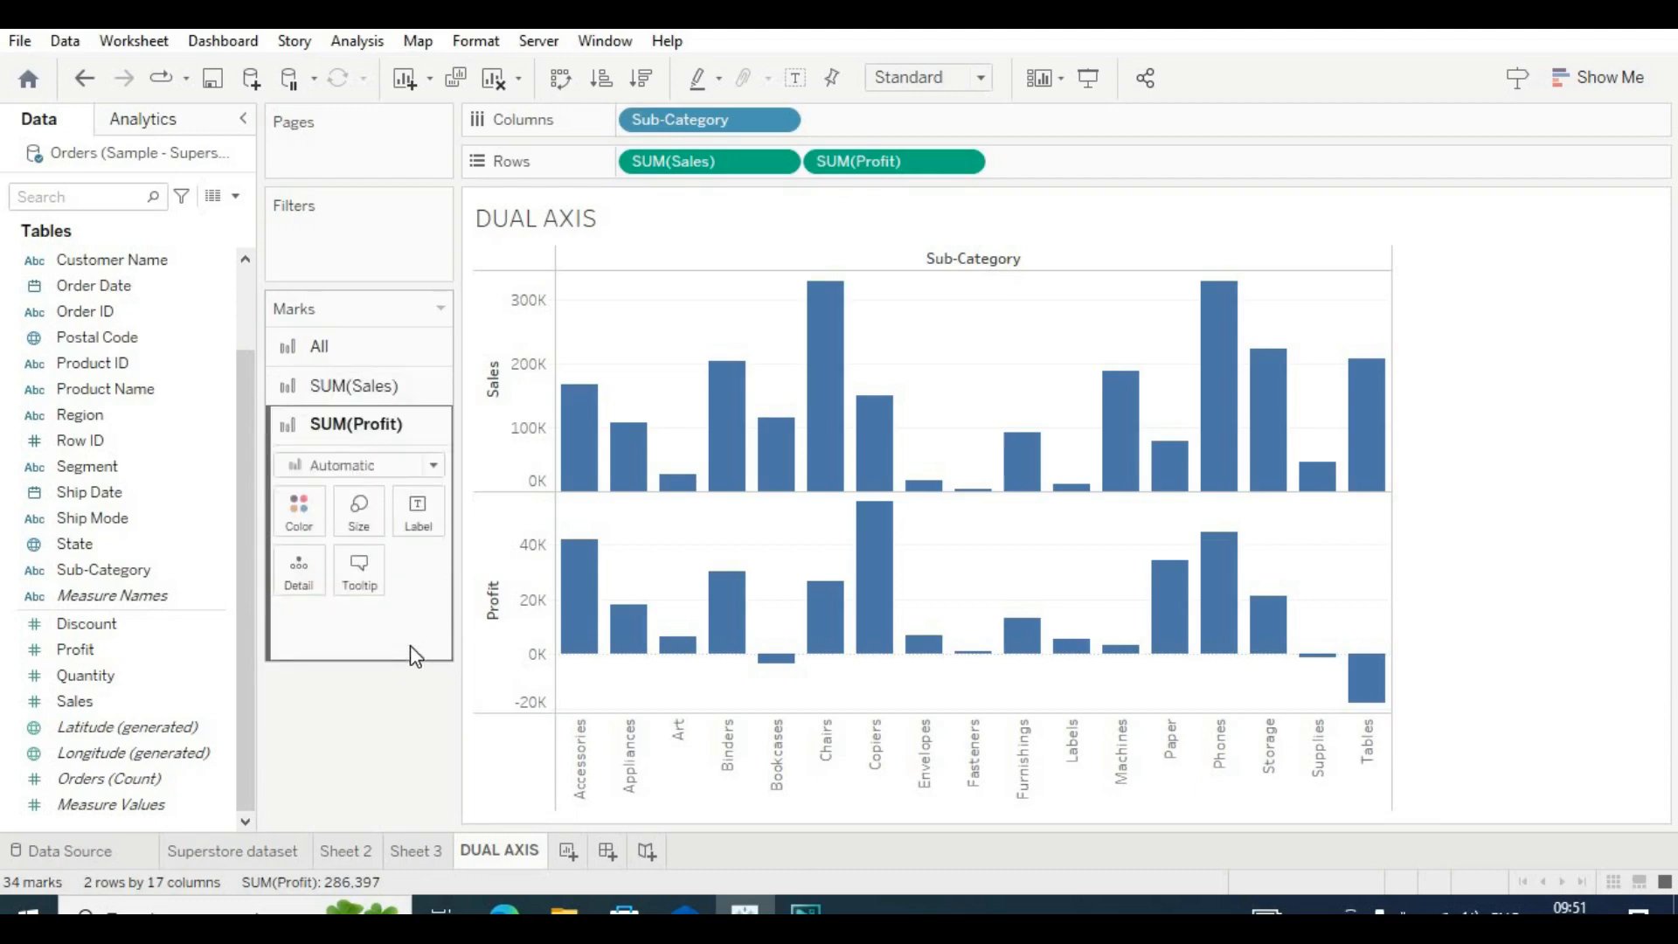
{"action": "left_click", "coordinate": [425, 470]}
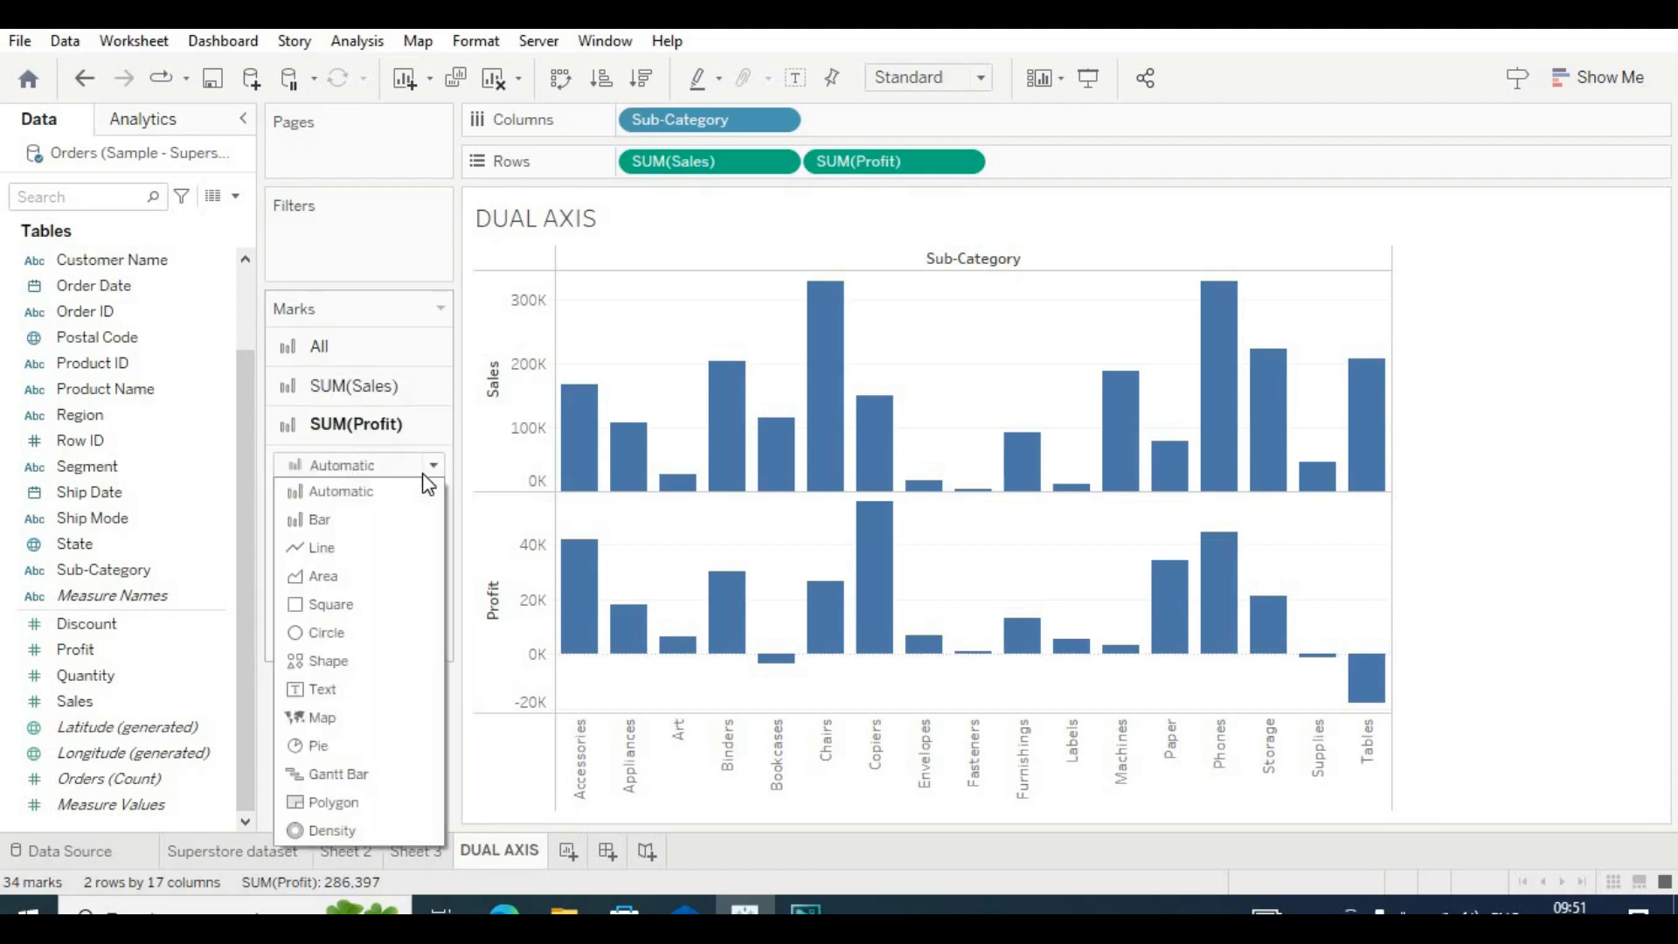
{"action": "left_click", "coordinate": [367, 549]}
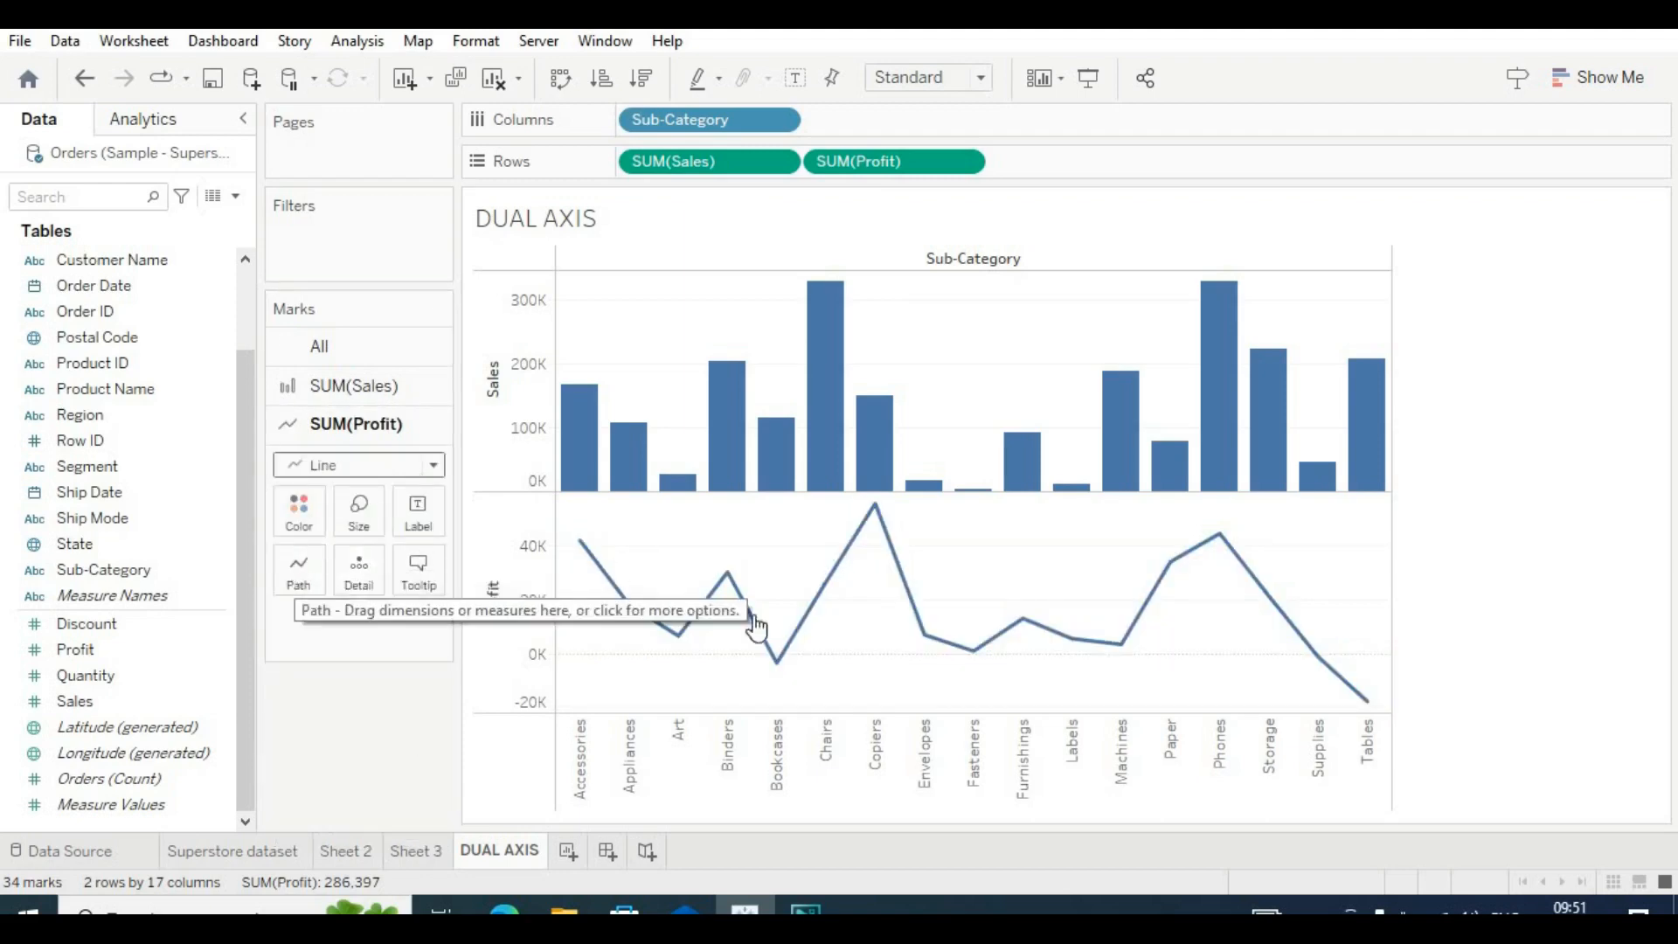
{"action": "mouse_move", "coordinate": [1240, 578]}
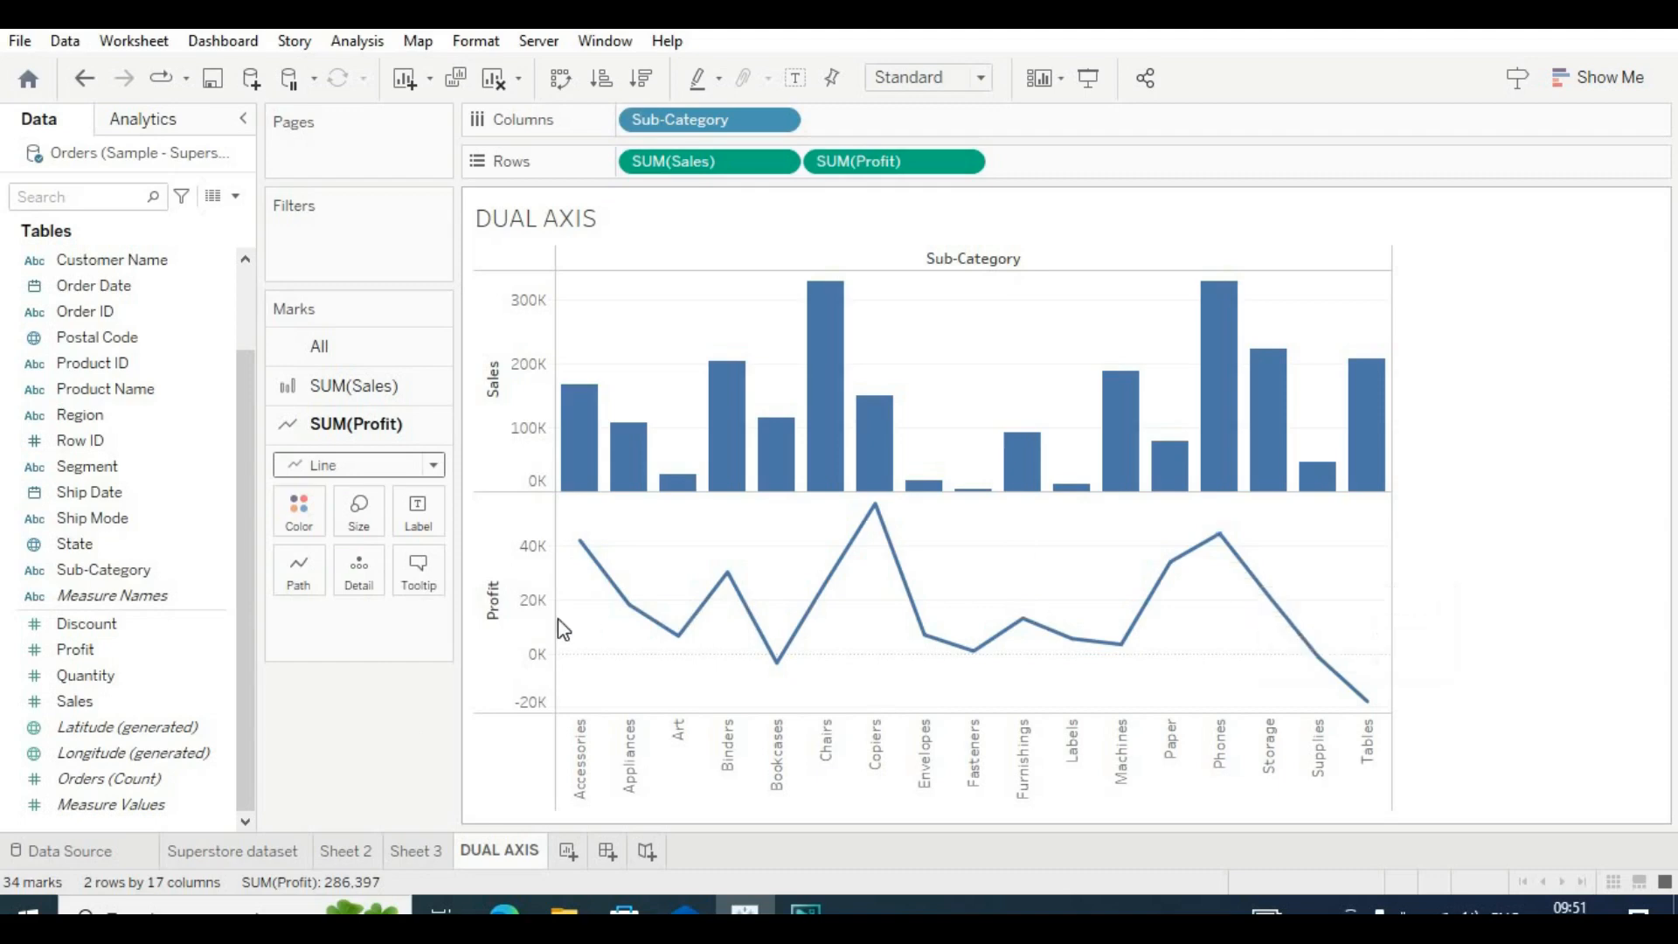
Color the Profit line dark gold.
{"action": "left_click", "coordinate": [304, 514]}
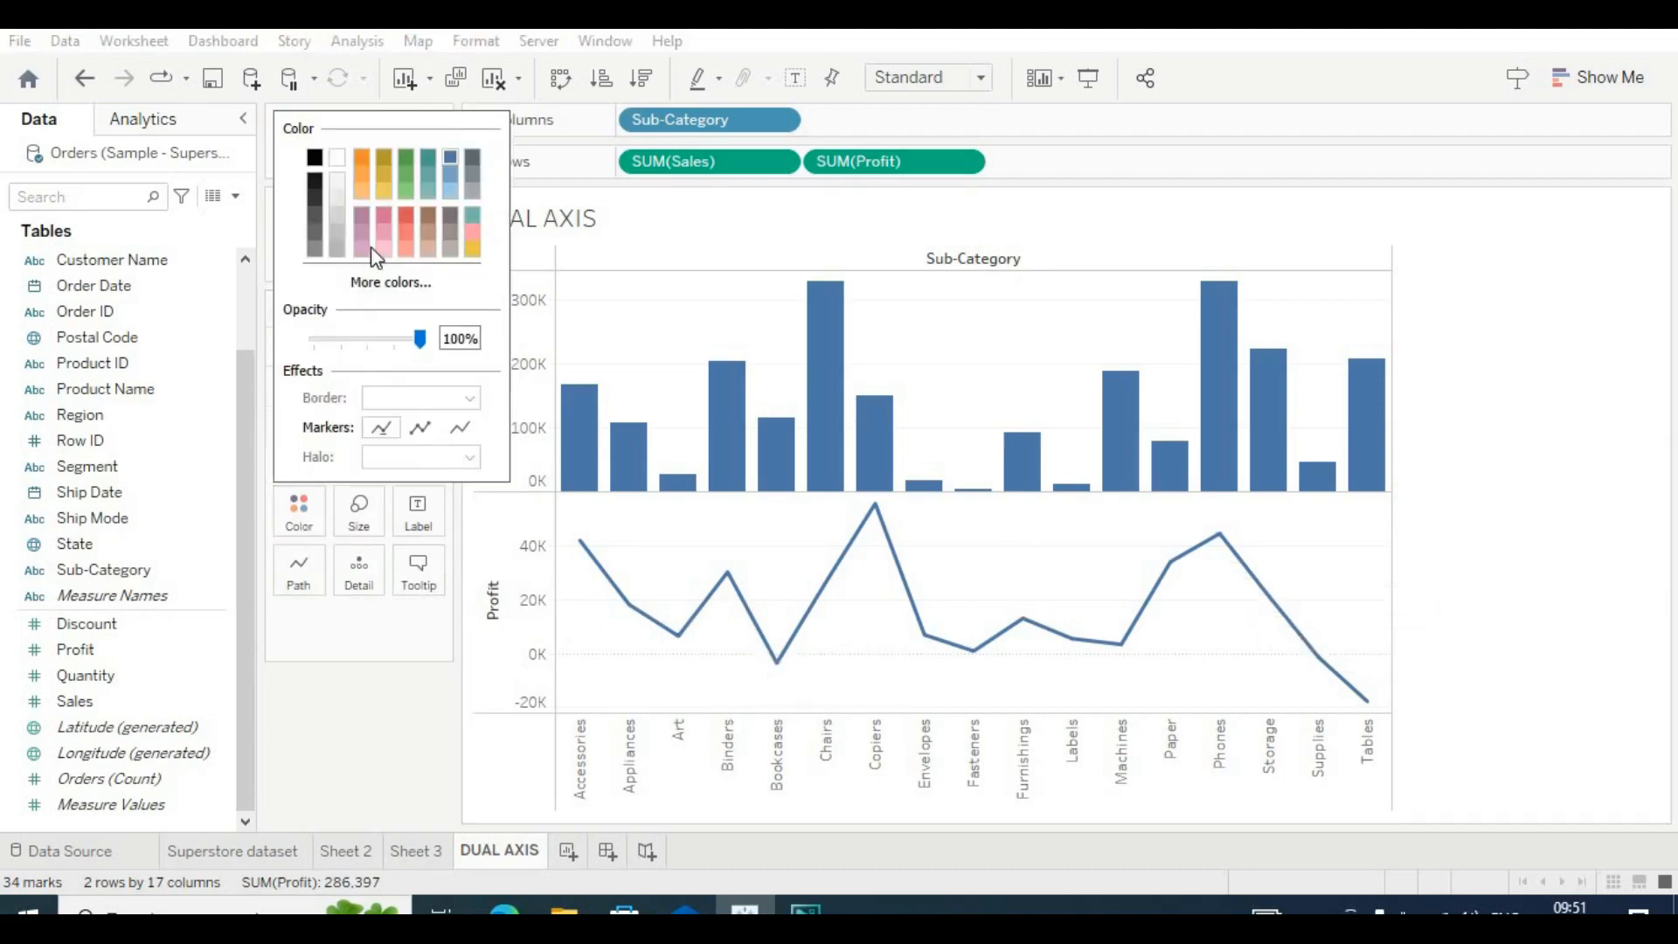
{"action": "left_click", "coordinate": [386, 156]}
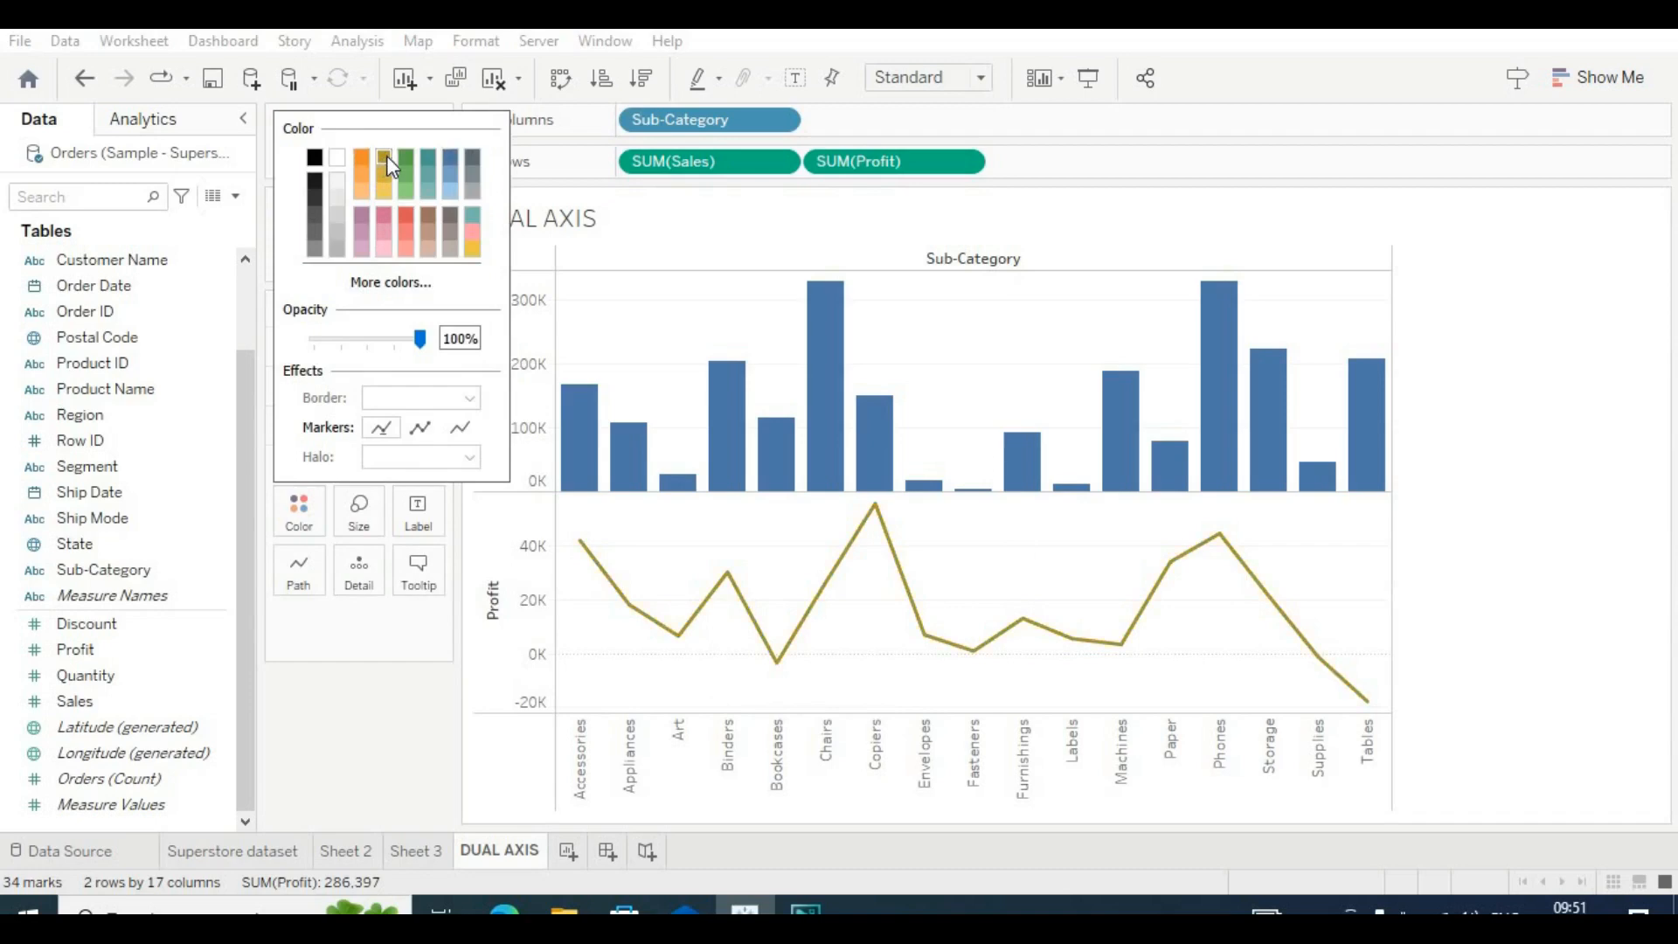
{"action": "left_click", "coordinate": [346, 705]}
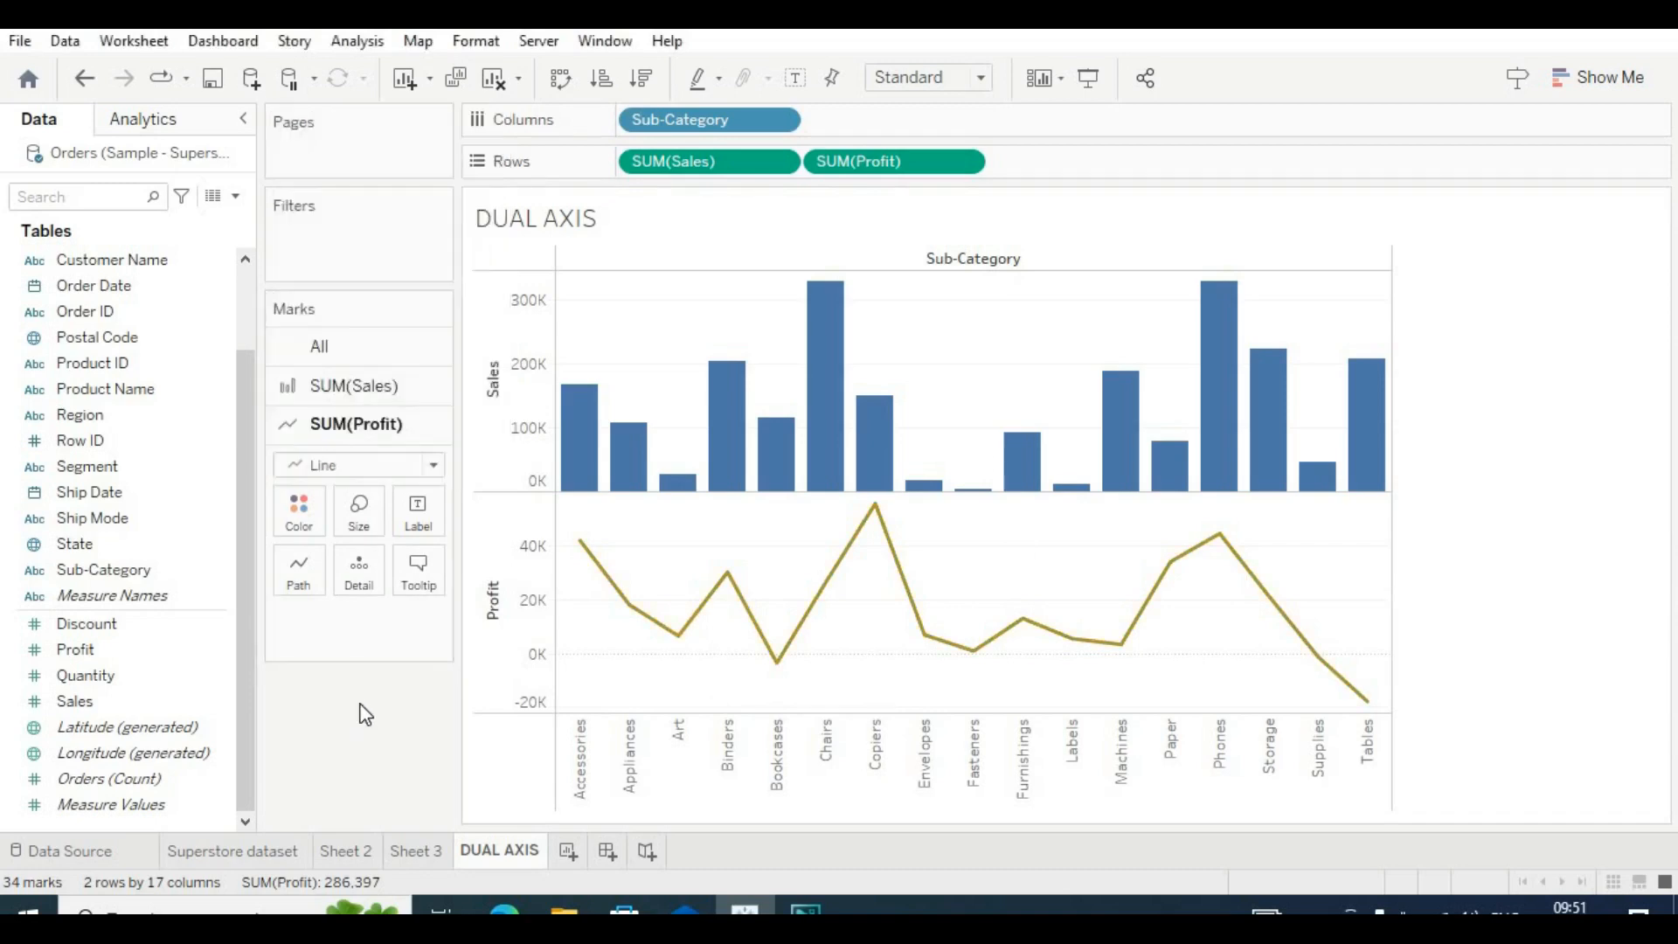
Recolor the SUM(Sales) bars bright yellow, using the yellow basic color from the custom color selection.
{"action": "left_click", "coordinate": [395, 389]}
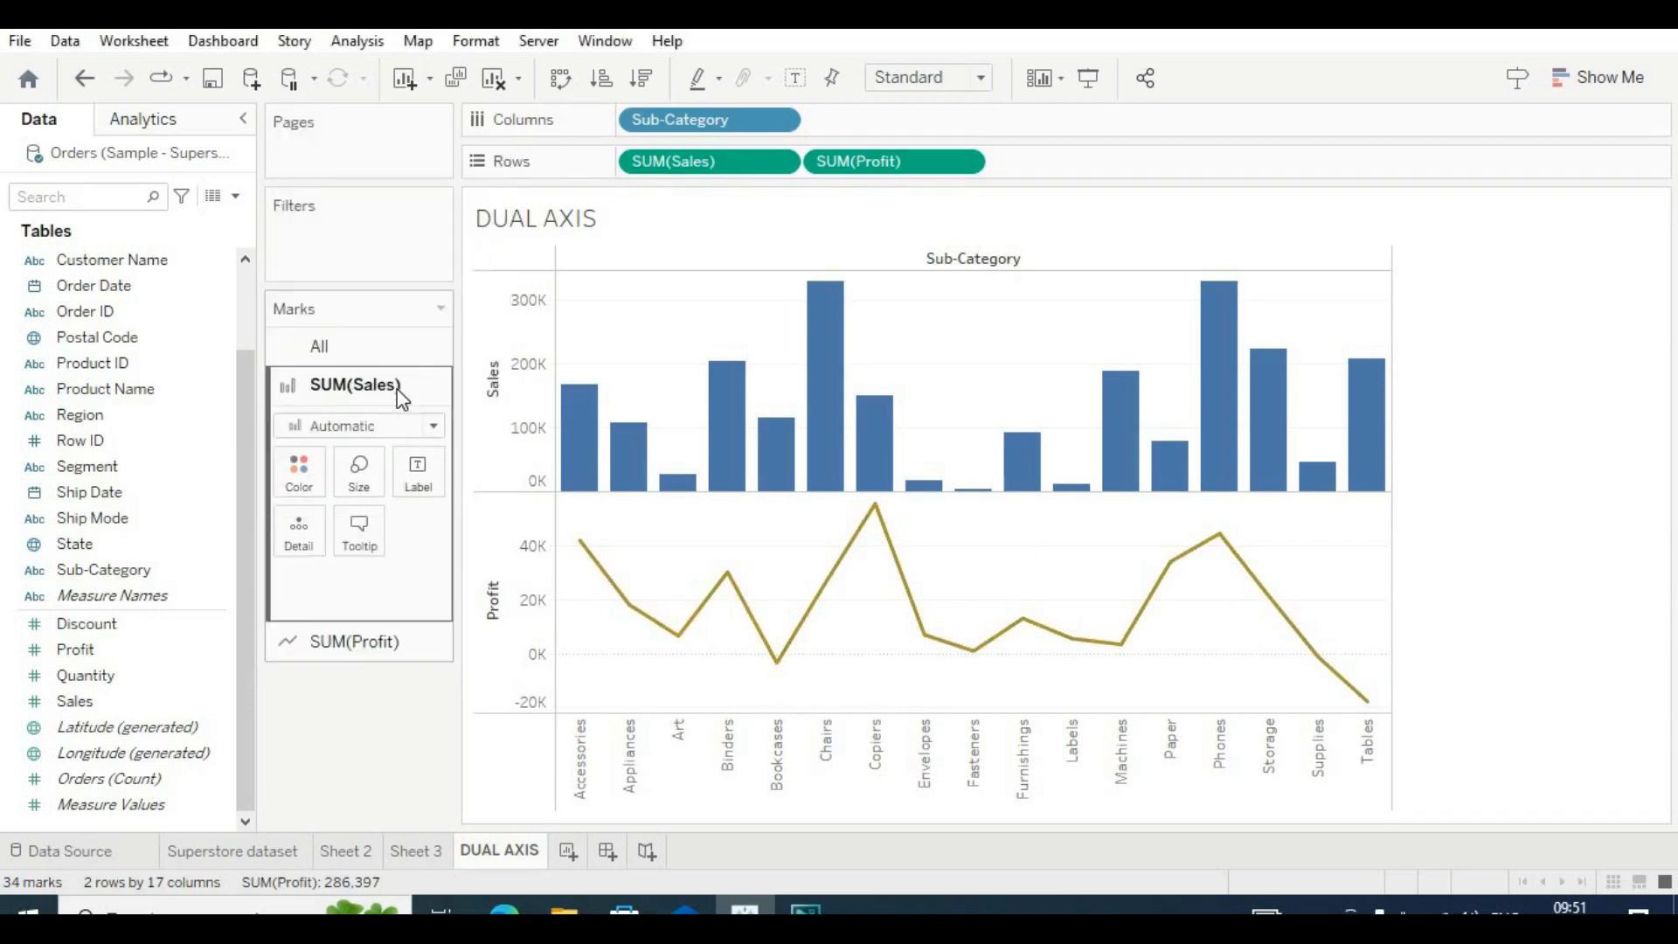
{"action": "left_click", "coordinate": [292, 478]}
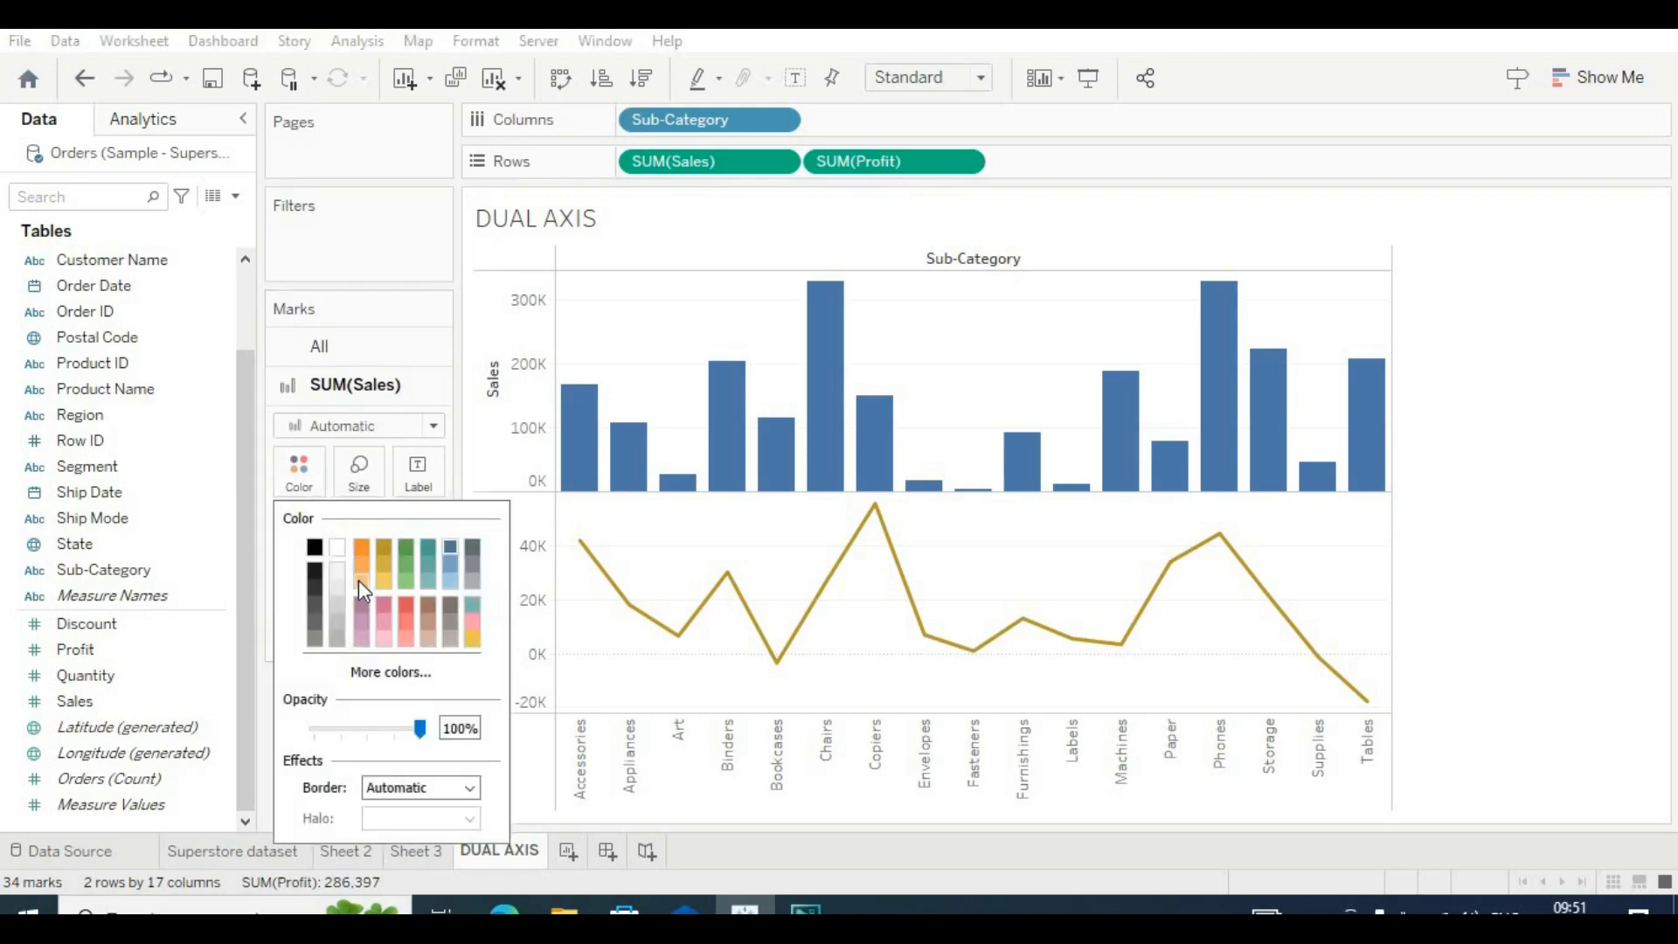
{"action": "left_click", "coordinate": [362, 582]}
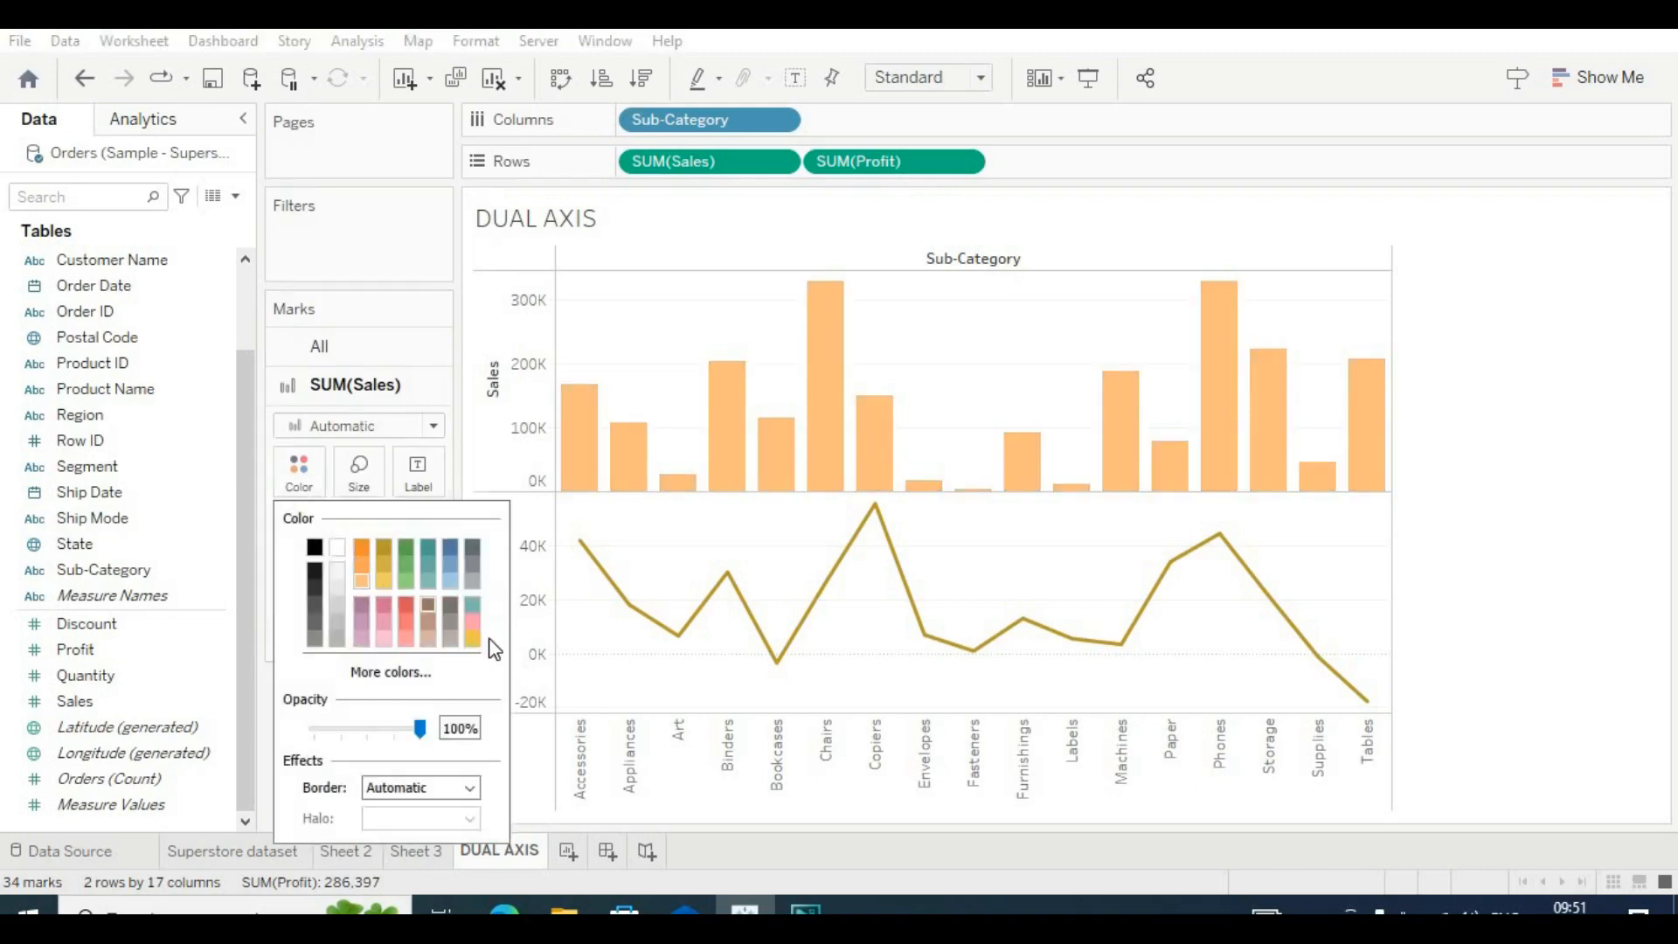
{"action": "left_click", "coordinate": [386, 583]}
{"action": "left_click", "coordinate": [402, 673]}
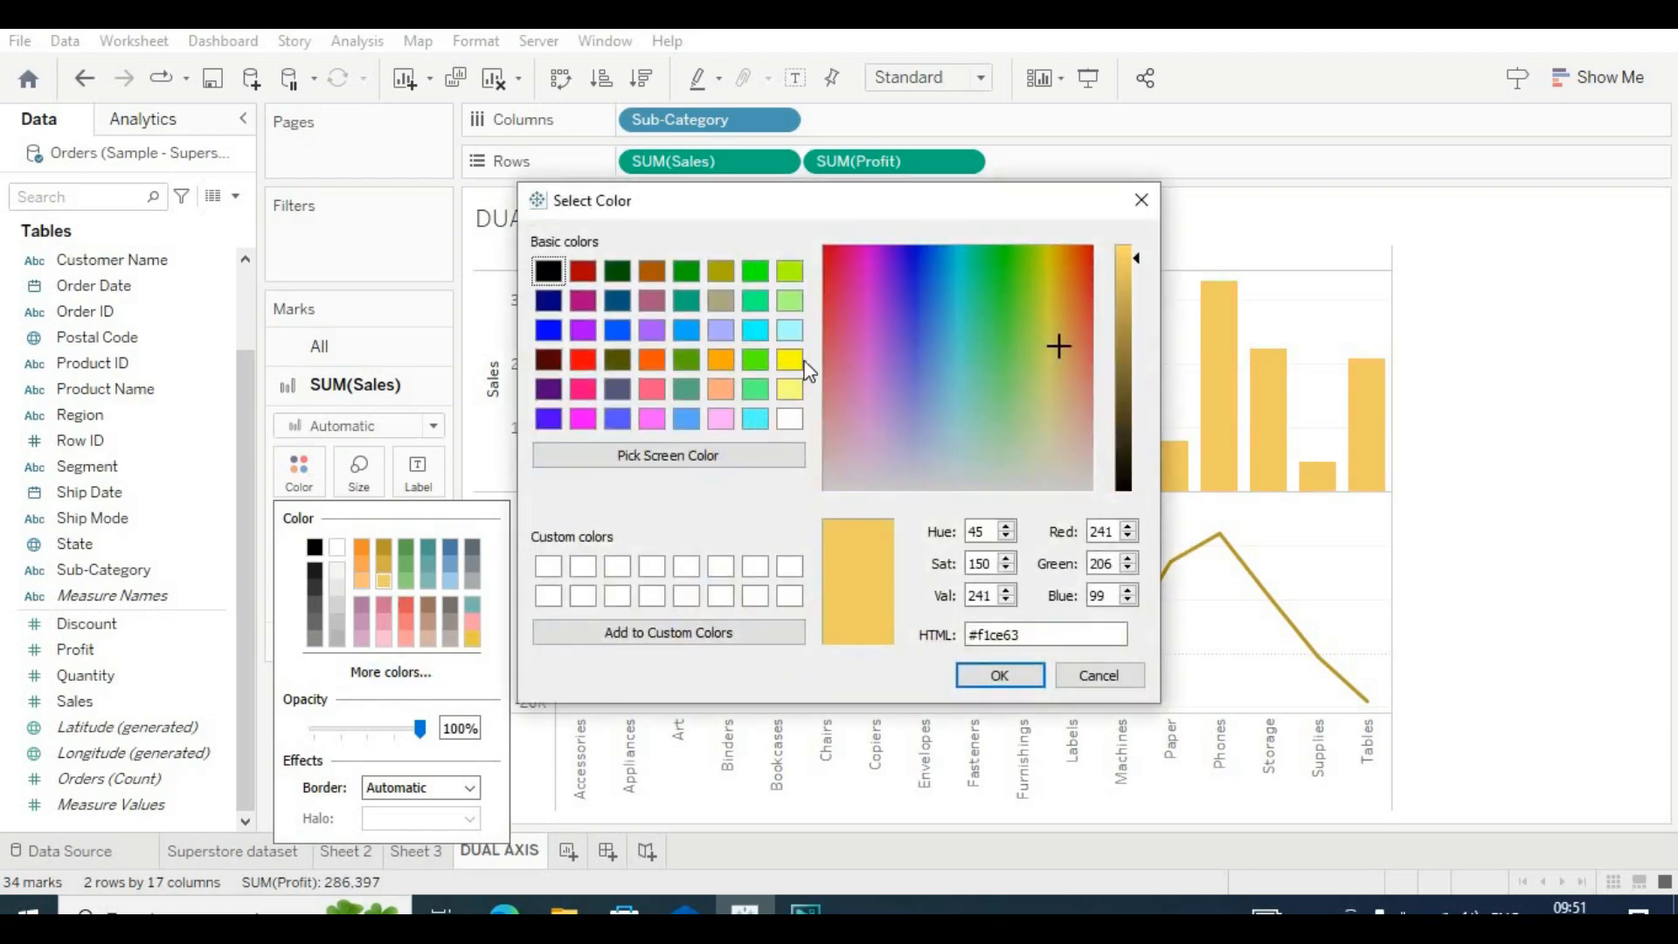
{"action": "left_click", "coordinate": [790, 360]}
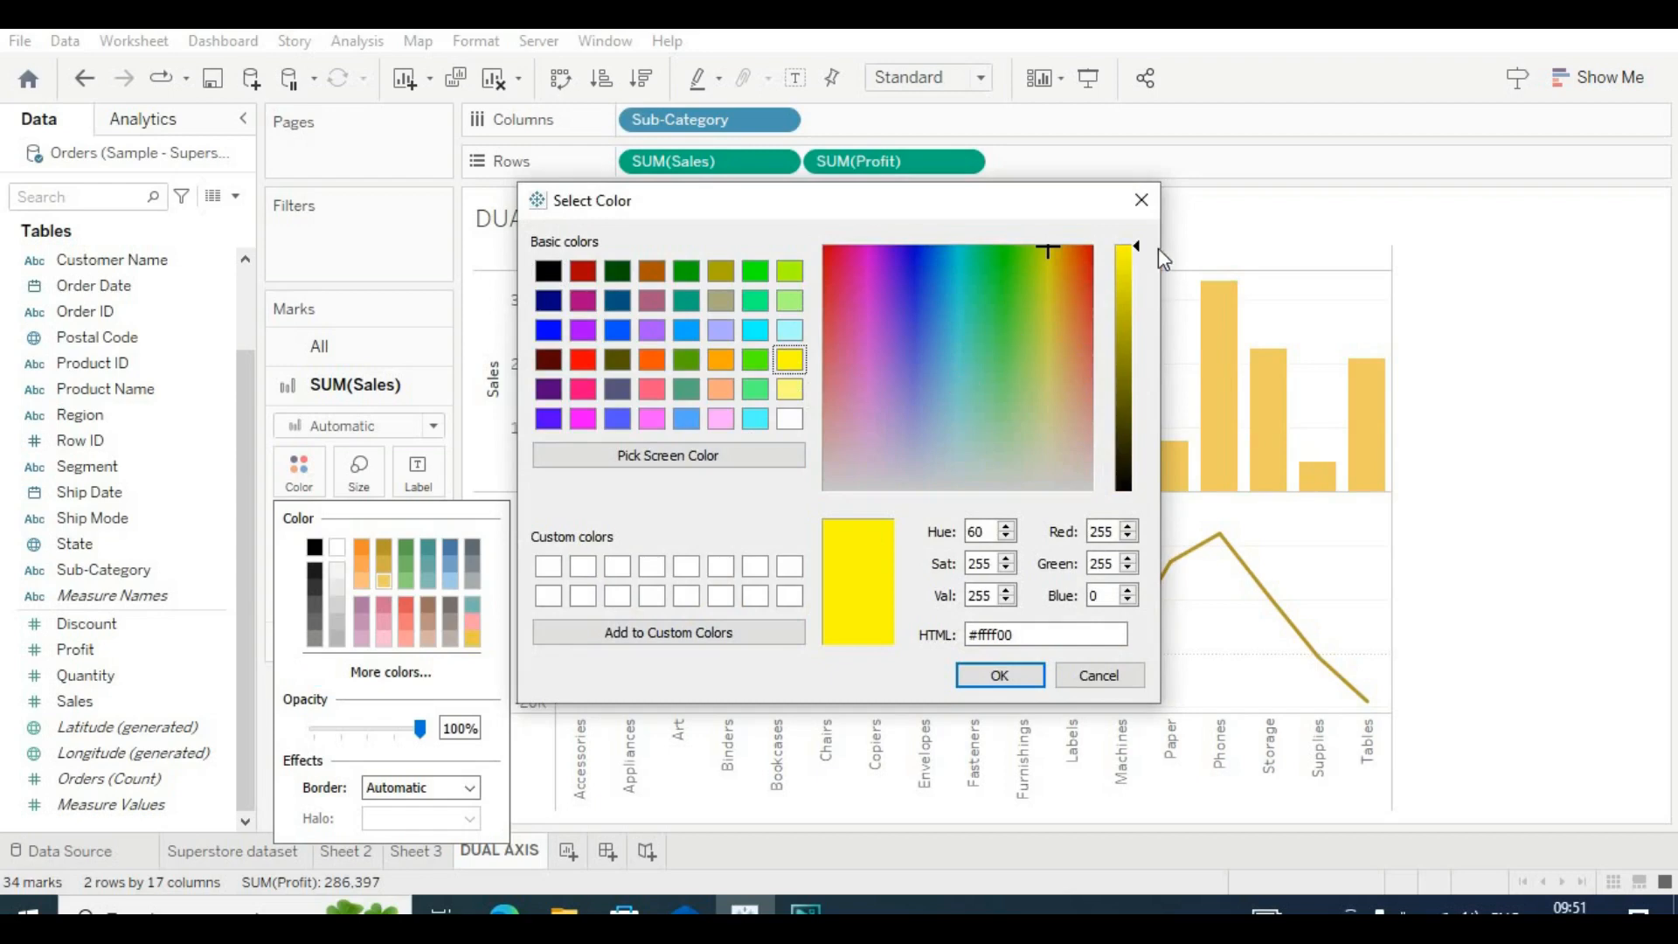
{"action": "mouse_move", "coordinate": [1139, 249]}
{"action": "left_mouse_down"}
{"action": "mouse_move", "coordinate": [1130, 273]}
{"action": "mouse_move", "coordinate": [1131, 254]}
{"action": "left_mouse_up"}
{"action": "left_click", "coordinate": [971, 674]}
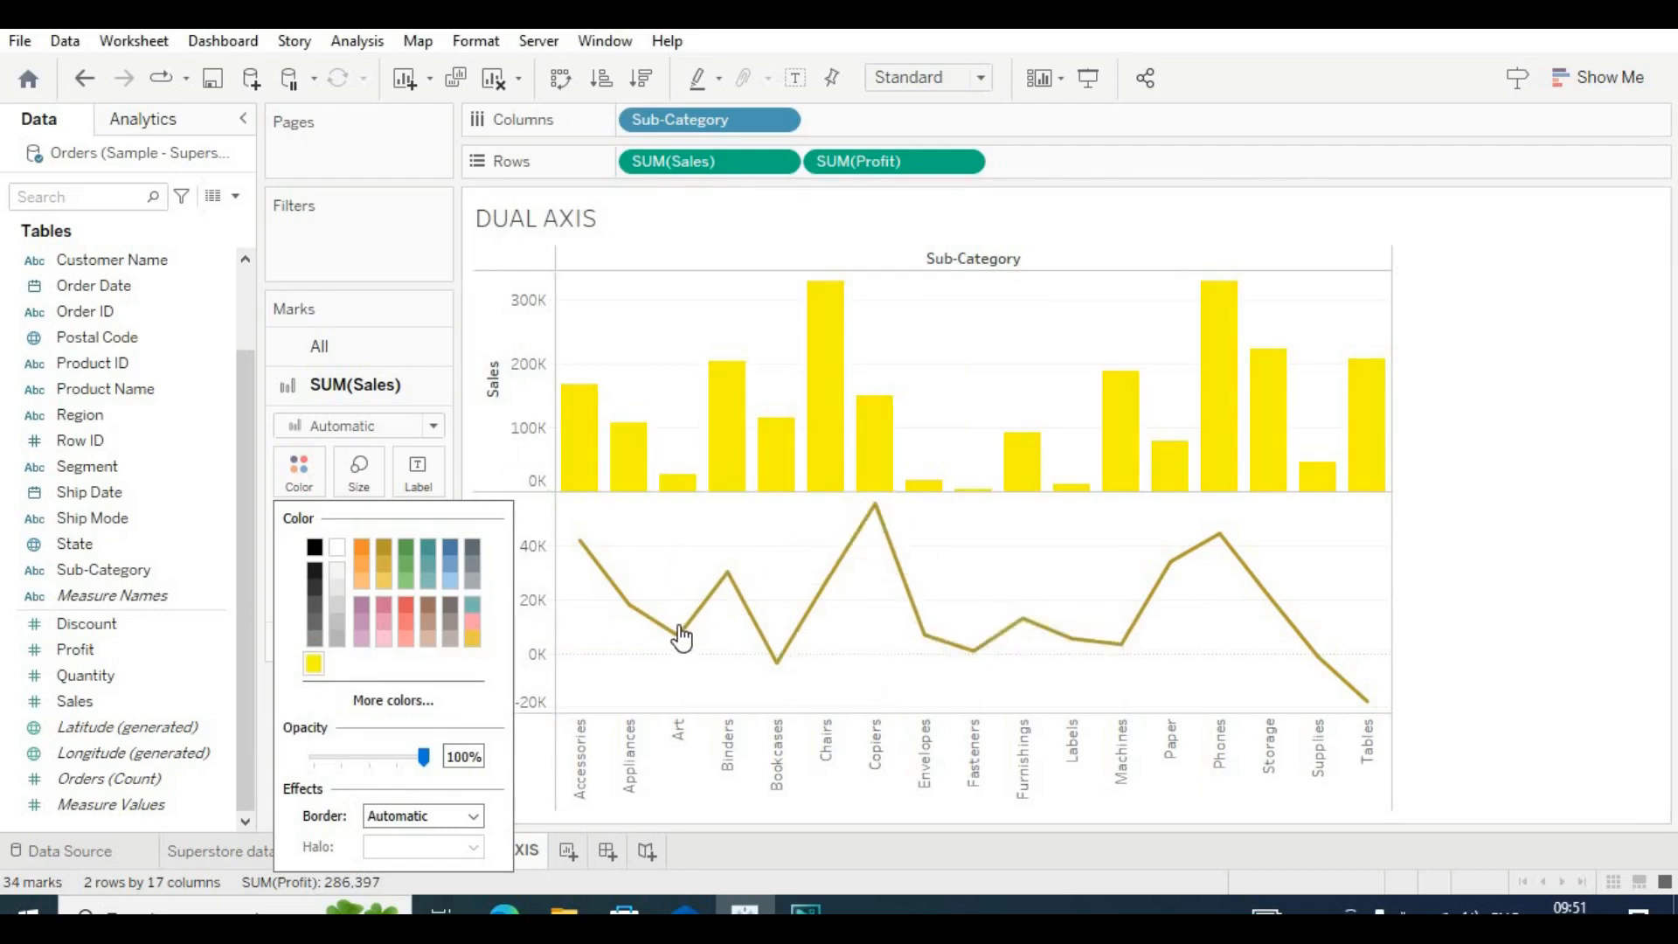
{"action": "left_click", "coordinate": [354, 427]}
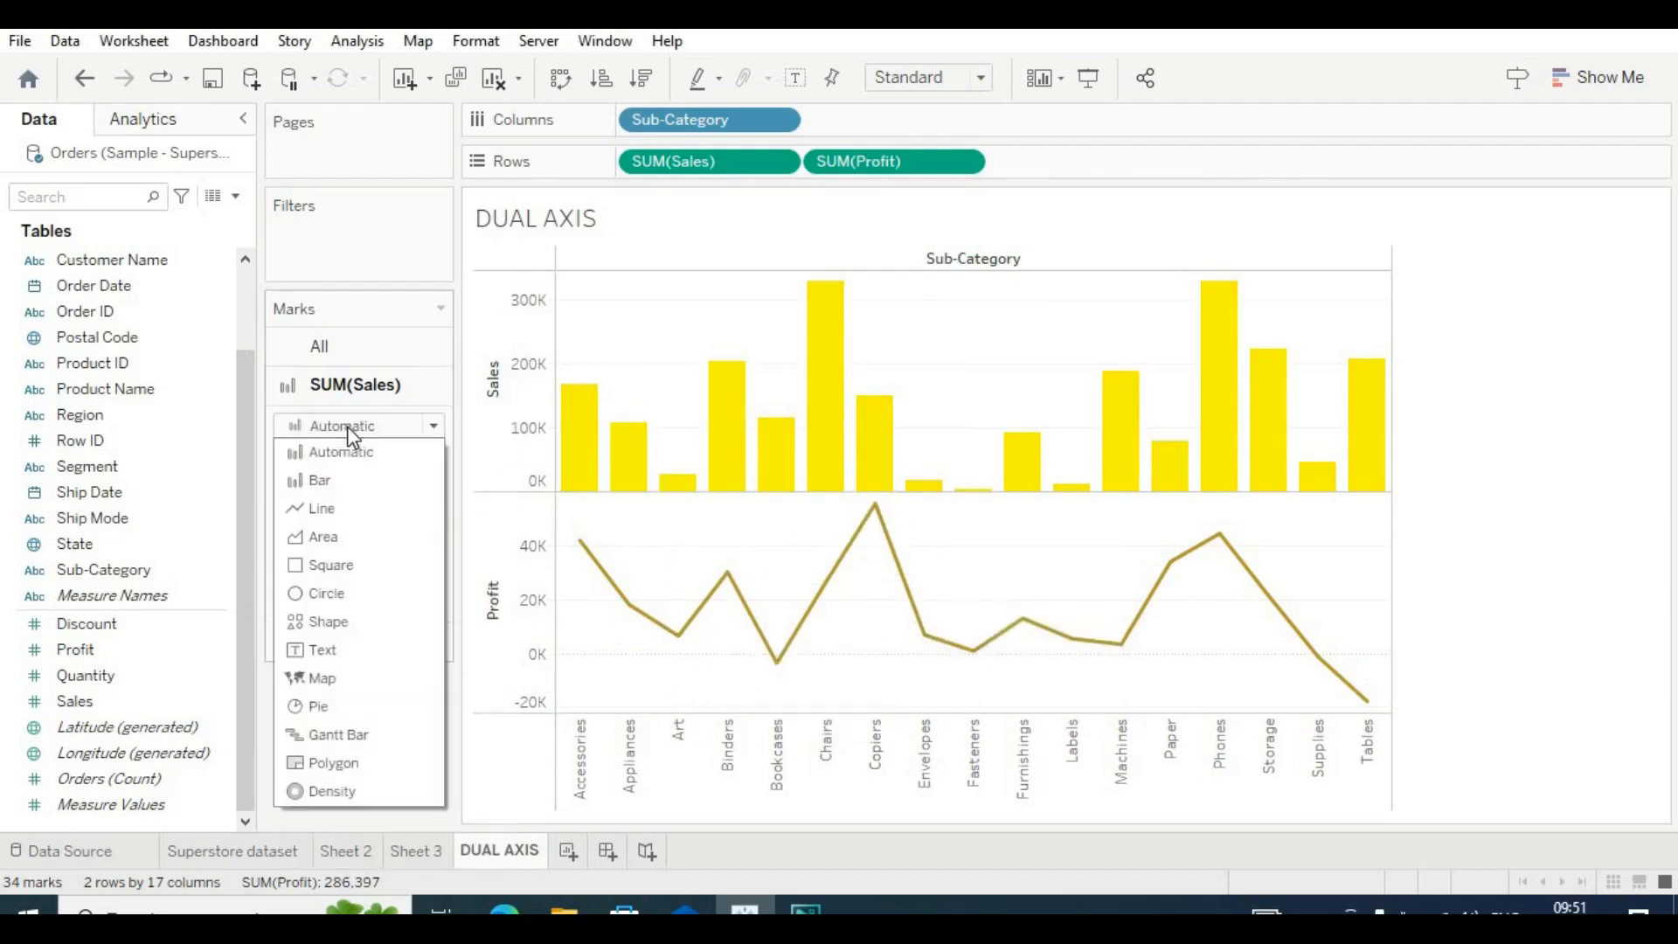
{"action": "left_click", "coordinate": [374, 386]}
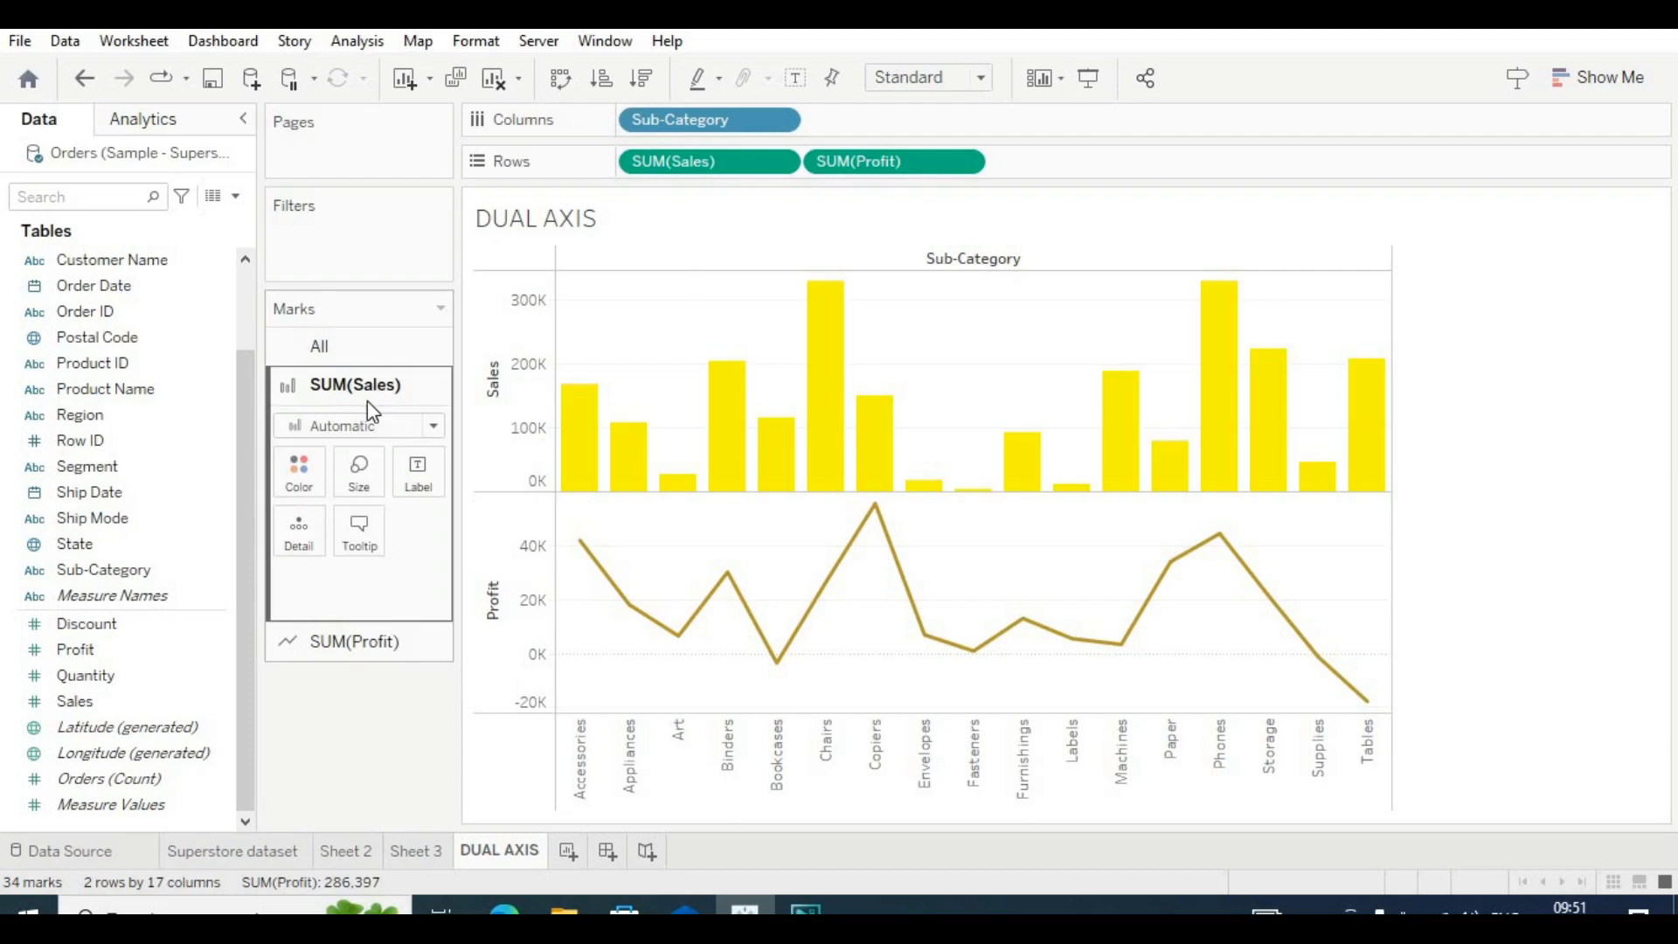
Recolor the SUM(Profit) line blue, leaving the Sales bars yellow.
{"action": "left_click", "coordinate": [342, 629]}
{"action": "left_click", "coordinate": [320, 529]}
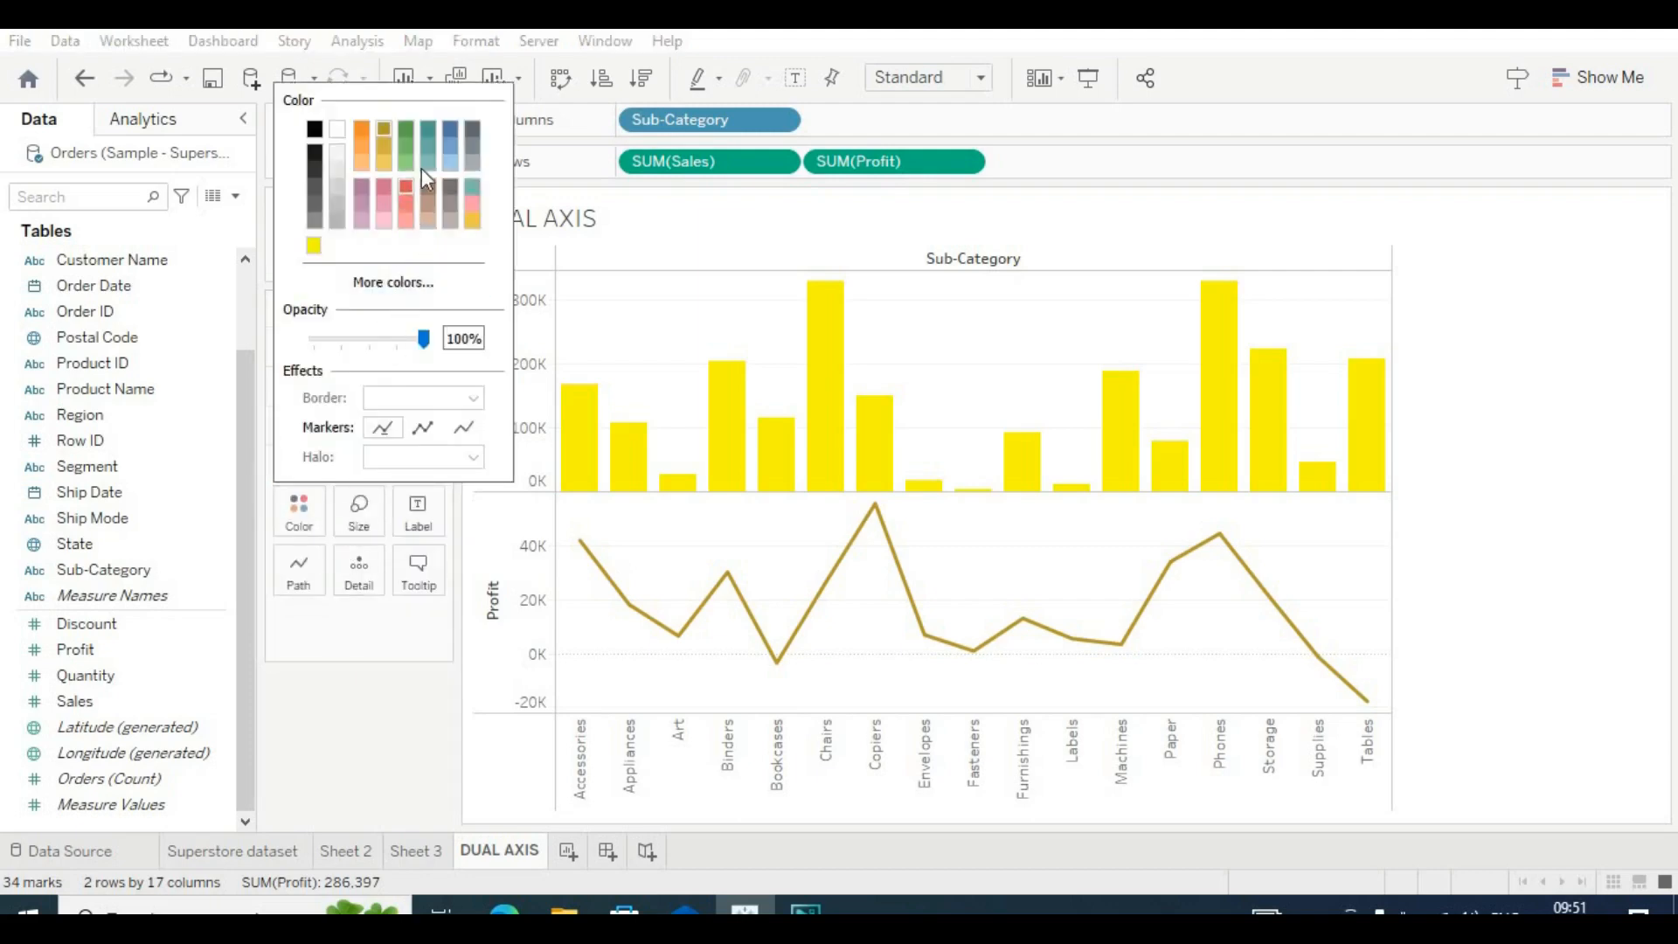
{"action": "left_click", "coordinate": [448, 133]}
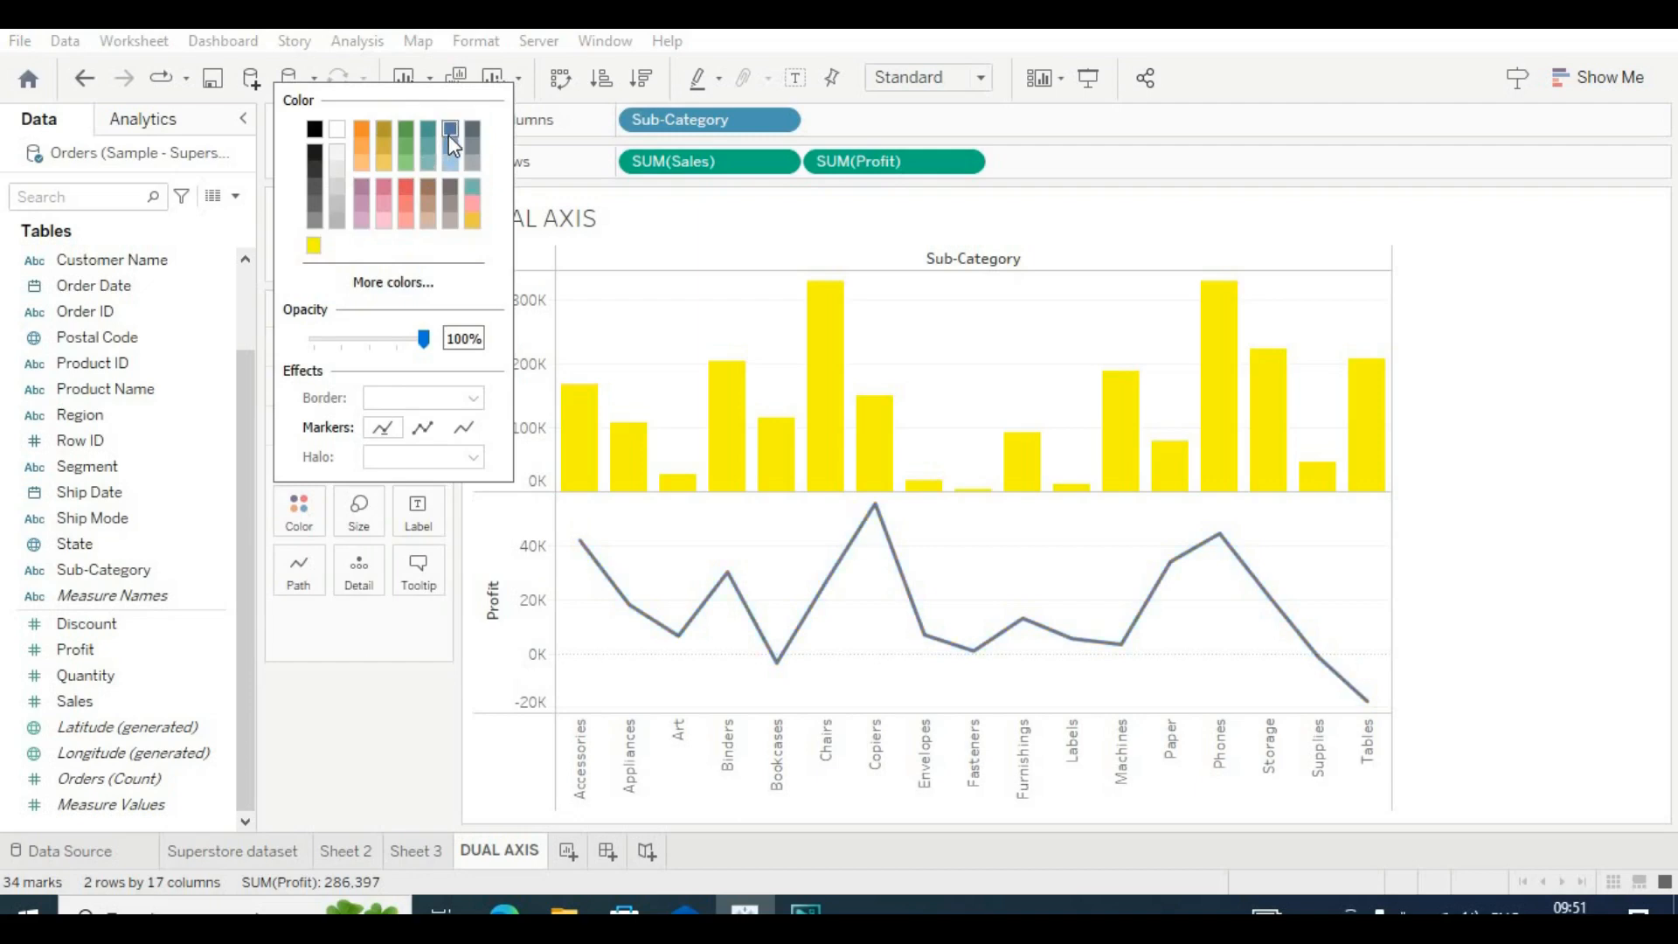
{"action": "left_click", "coordinate": [318, 758]}
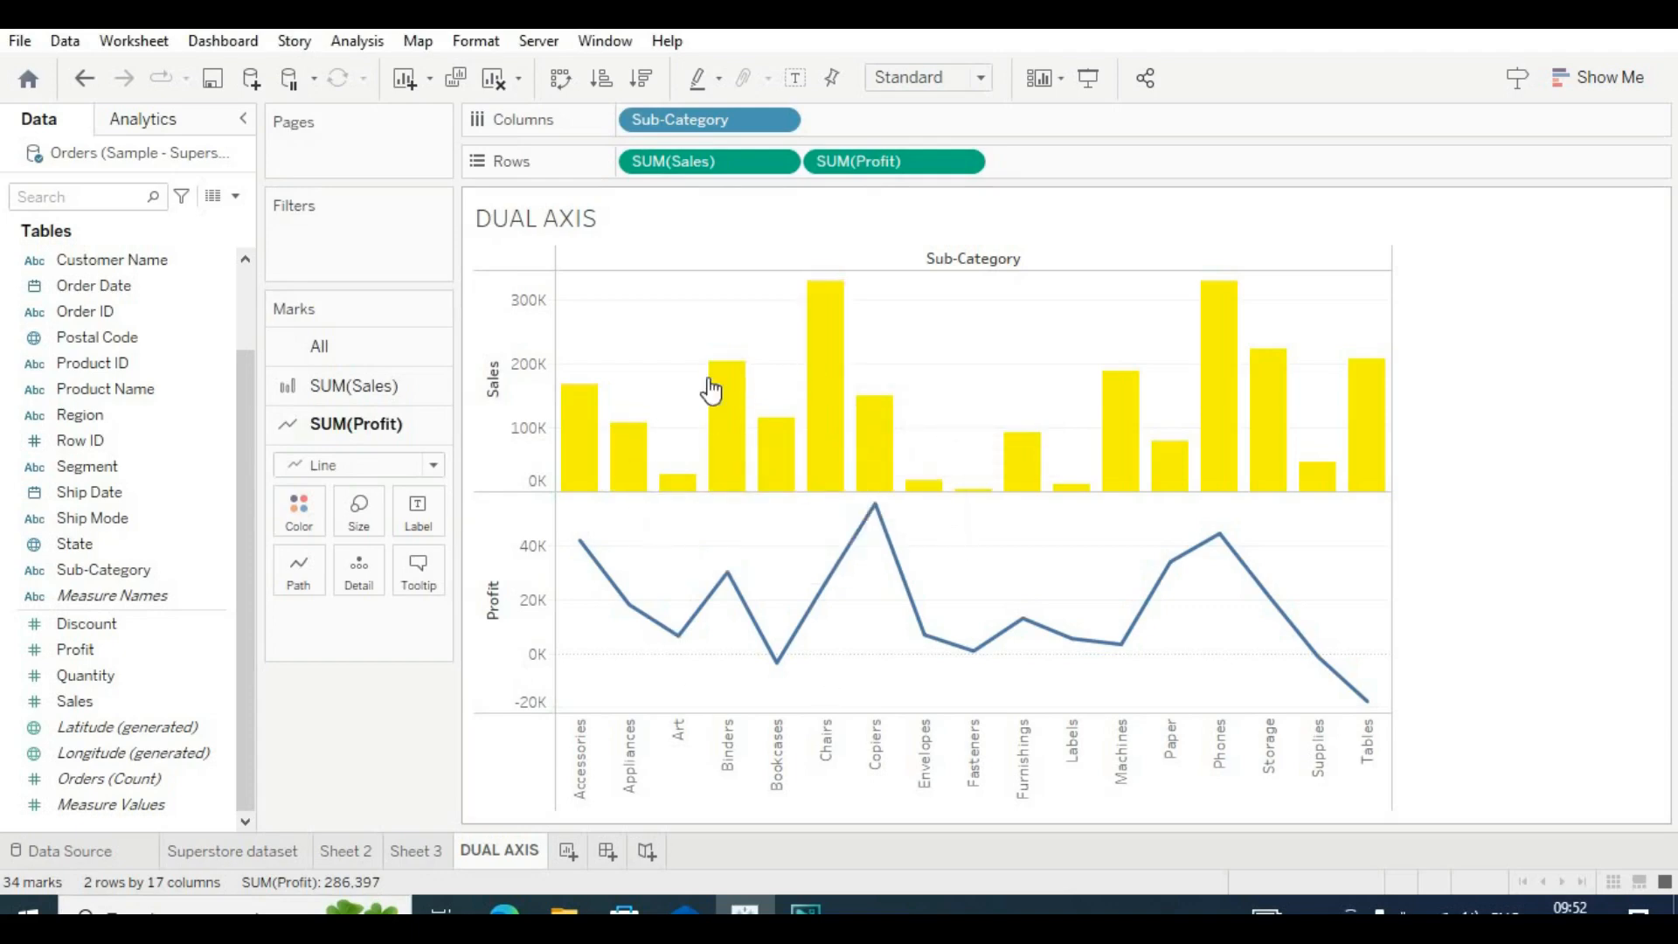
Put SUM(Profit) on a dual axis with SUM(Sales) and set the Sales mark type to Bar.
{"action": "left_click", "coordinate": [961, 164]}
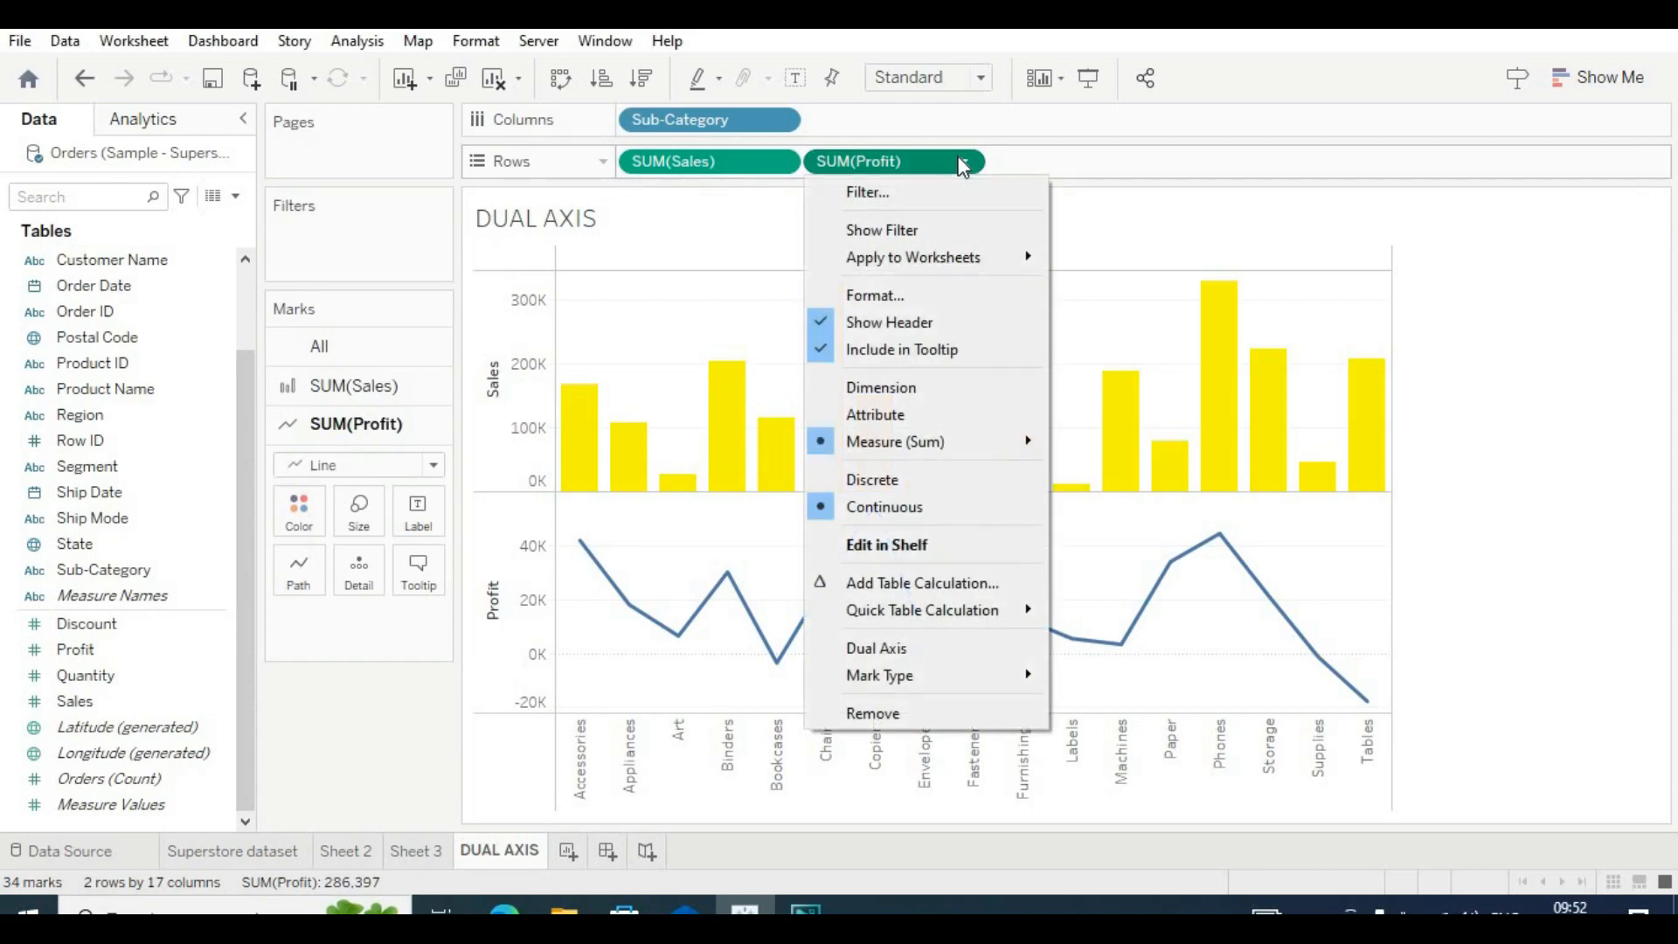
{"action": "left_click", "coordinate": [907, 638]}
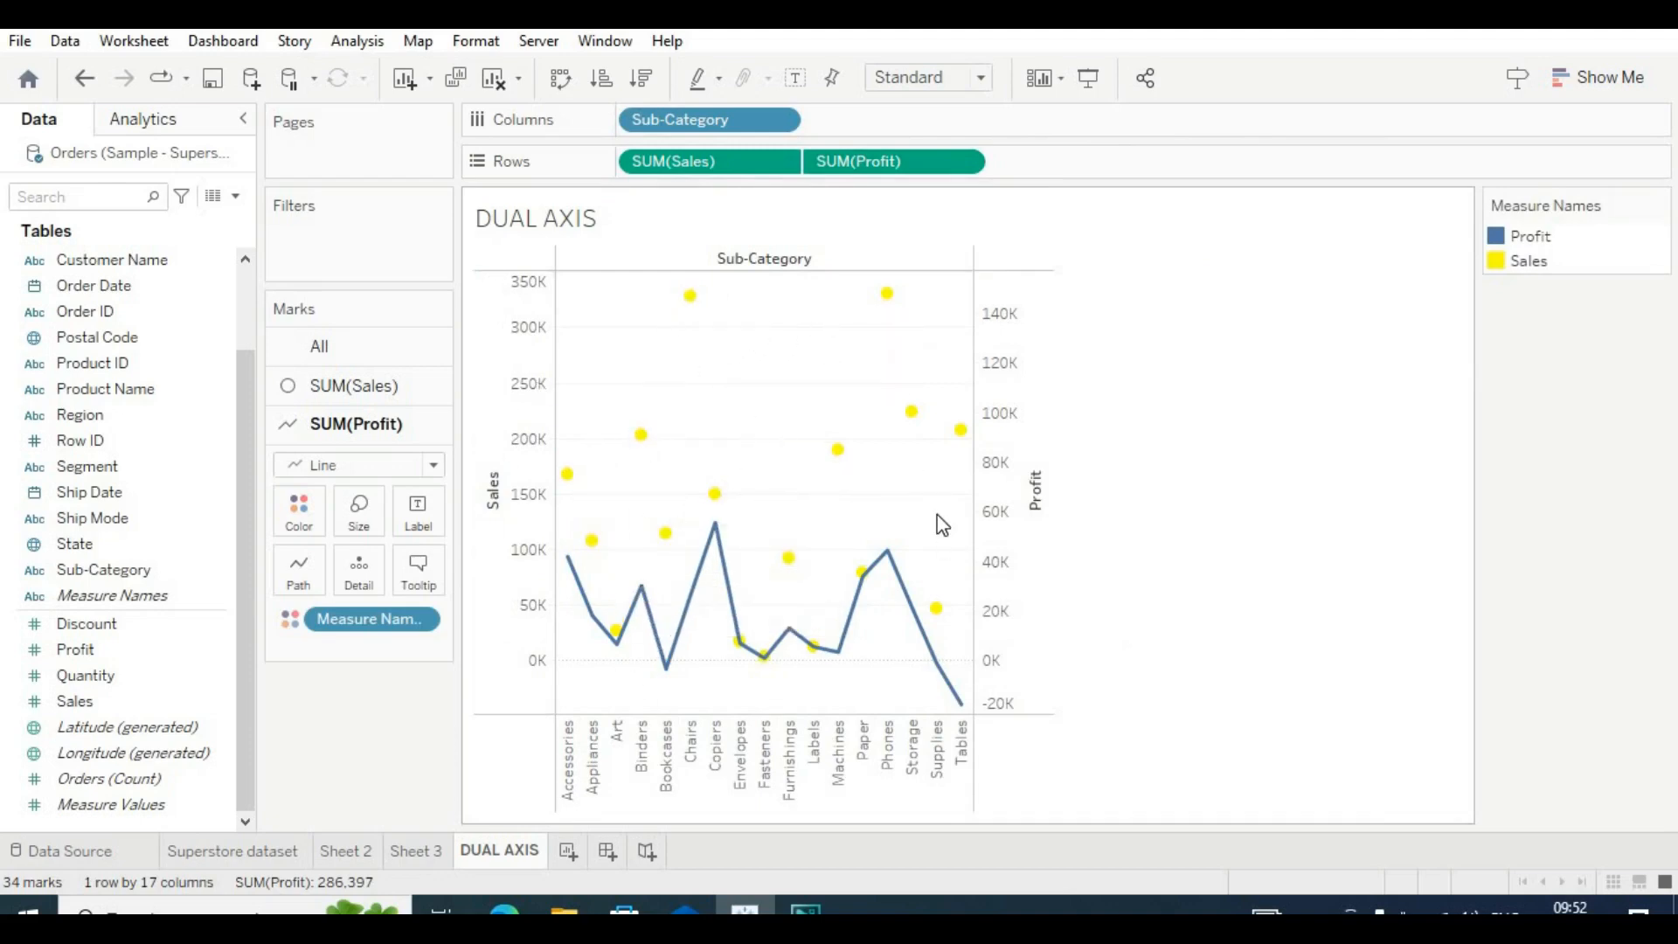
{"action": "left_click", "coordinate": [391, 398]}
{"action": "left_click", "coordinate": [397, 426]}
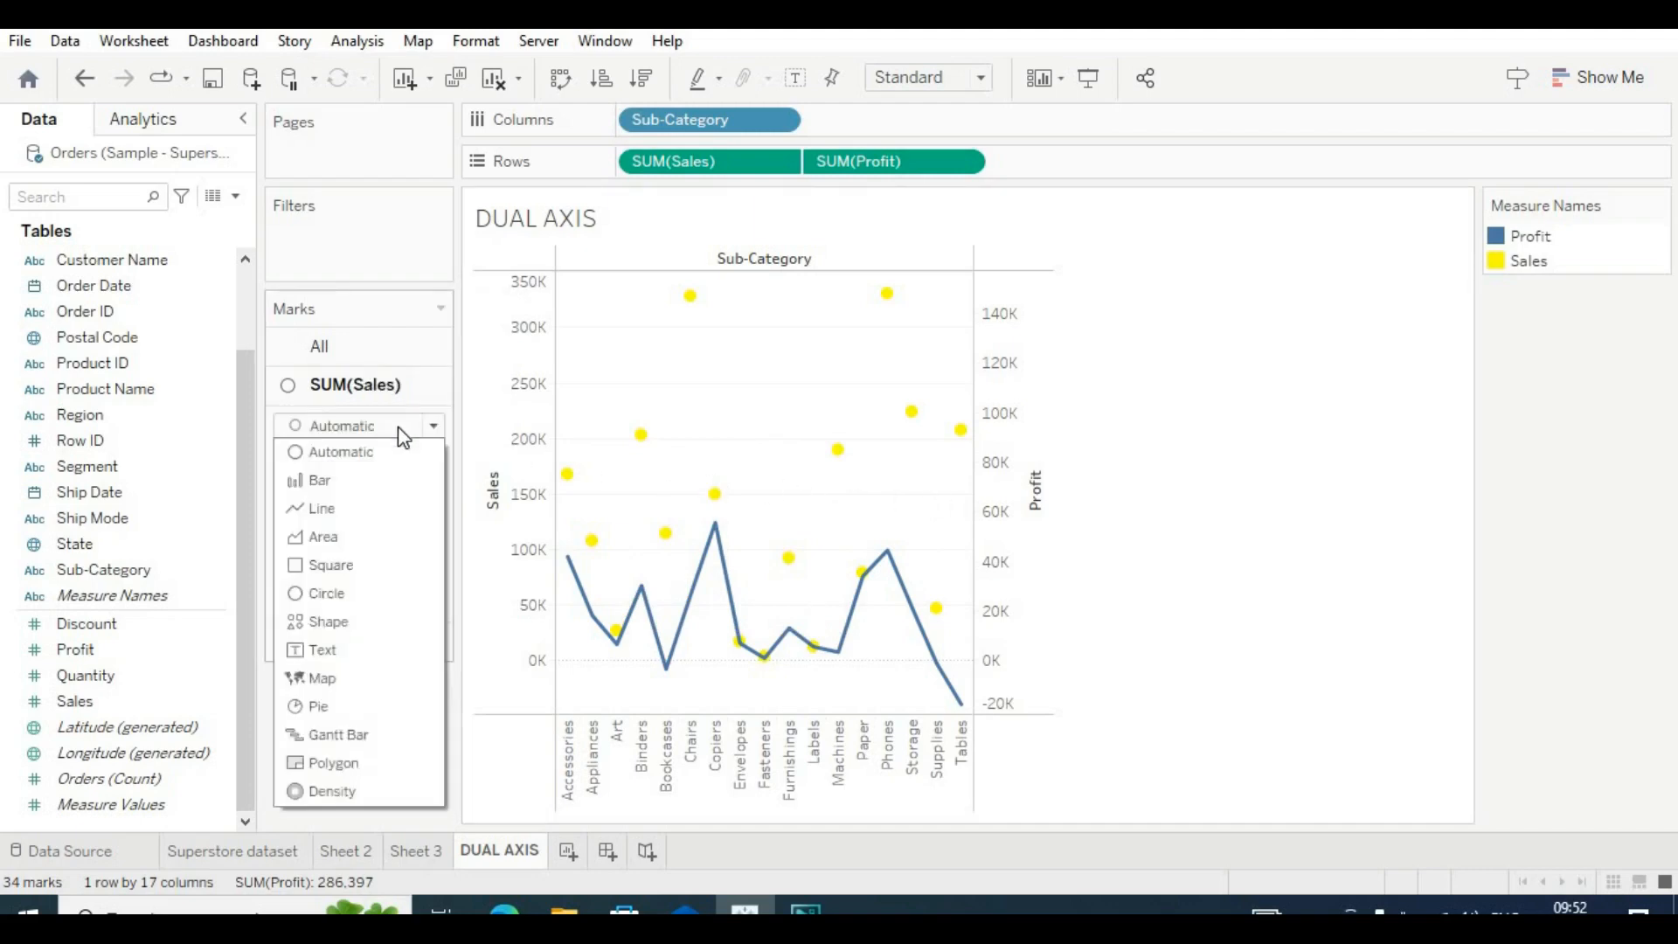
{"action": "left_click", "coordinate": [365, 476]}
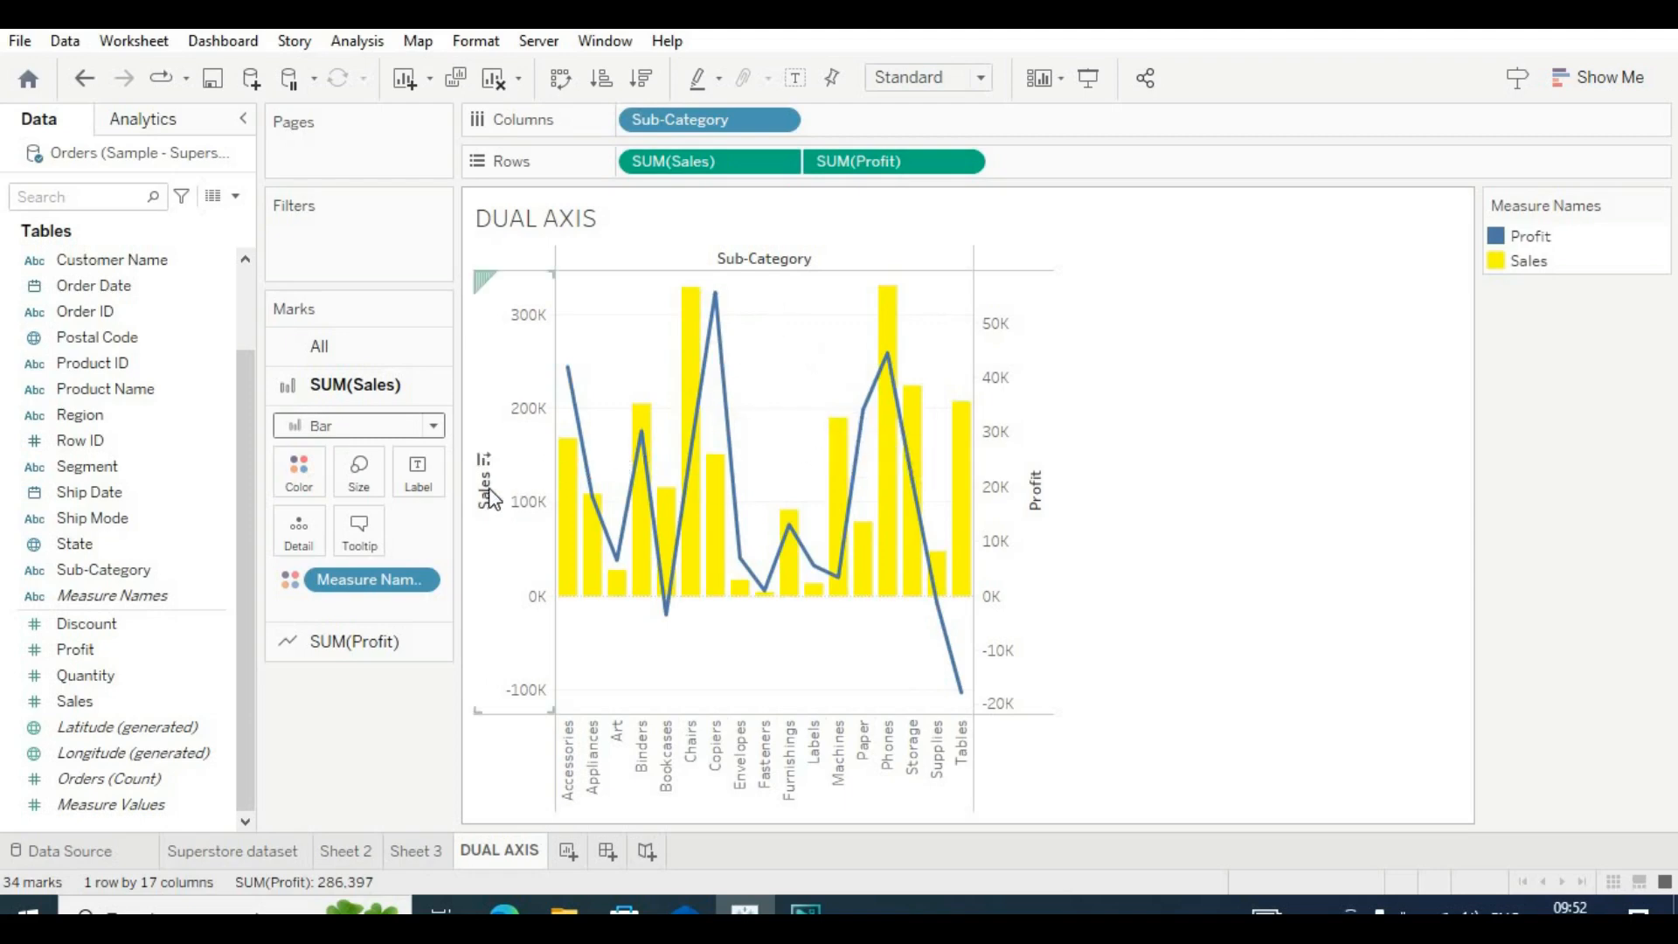
Thicken the SUM(Profit) line and fit the chart to Entire View.
{"action": "left_click", "coordinate": [364, 644]}
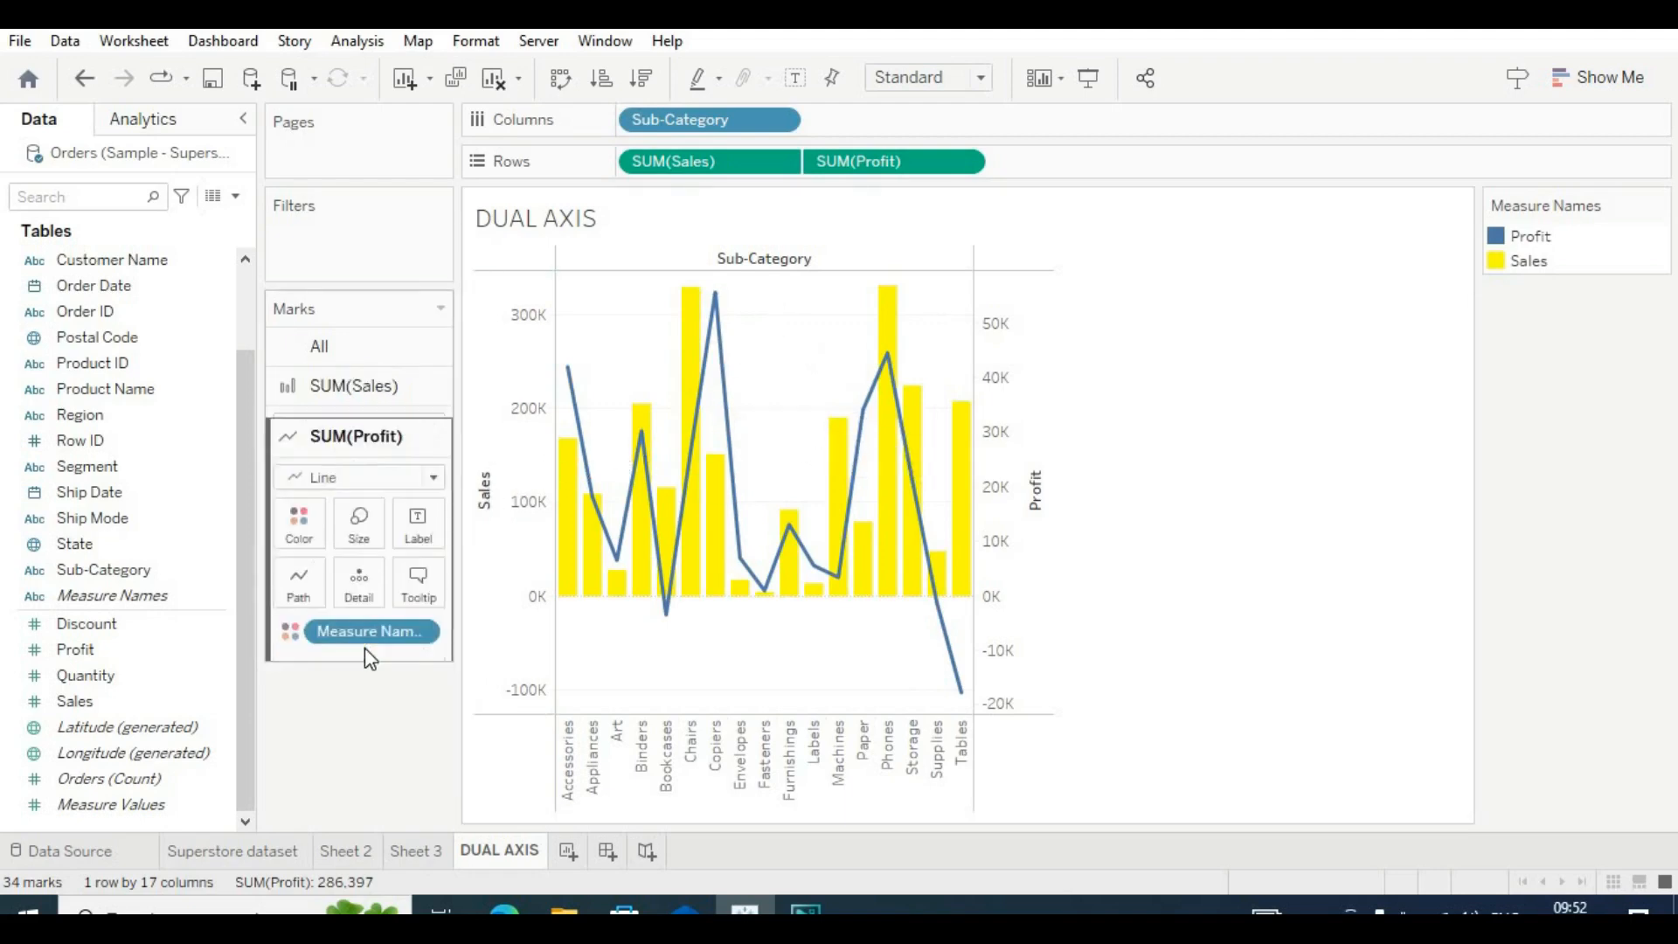
{"action": "left_click", "coordinate": [407, 528]}
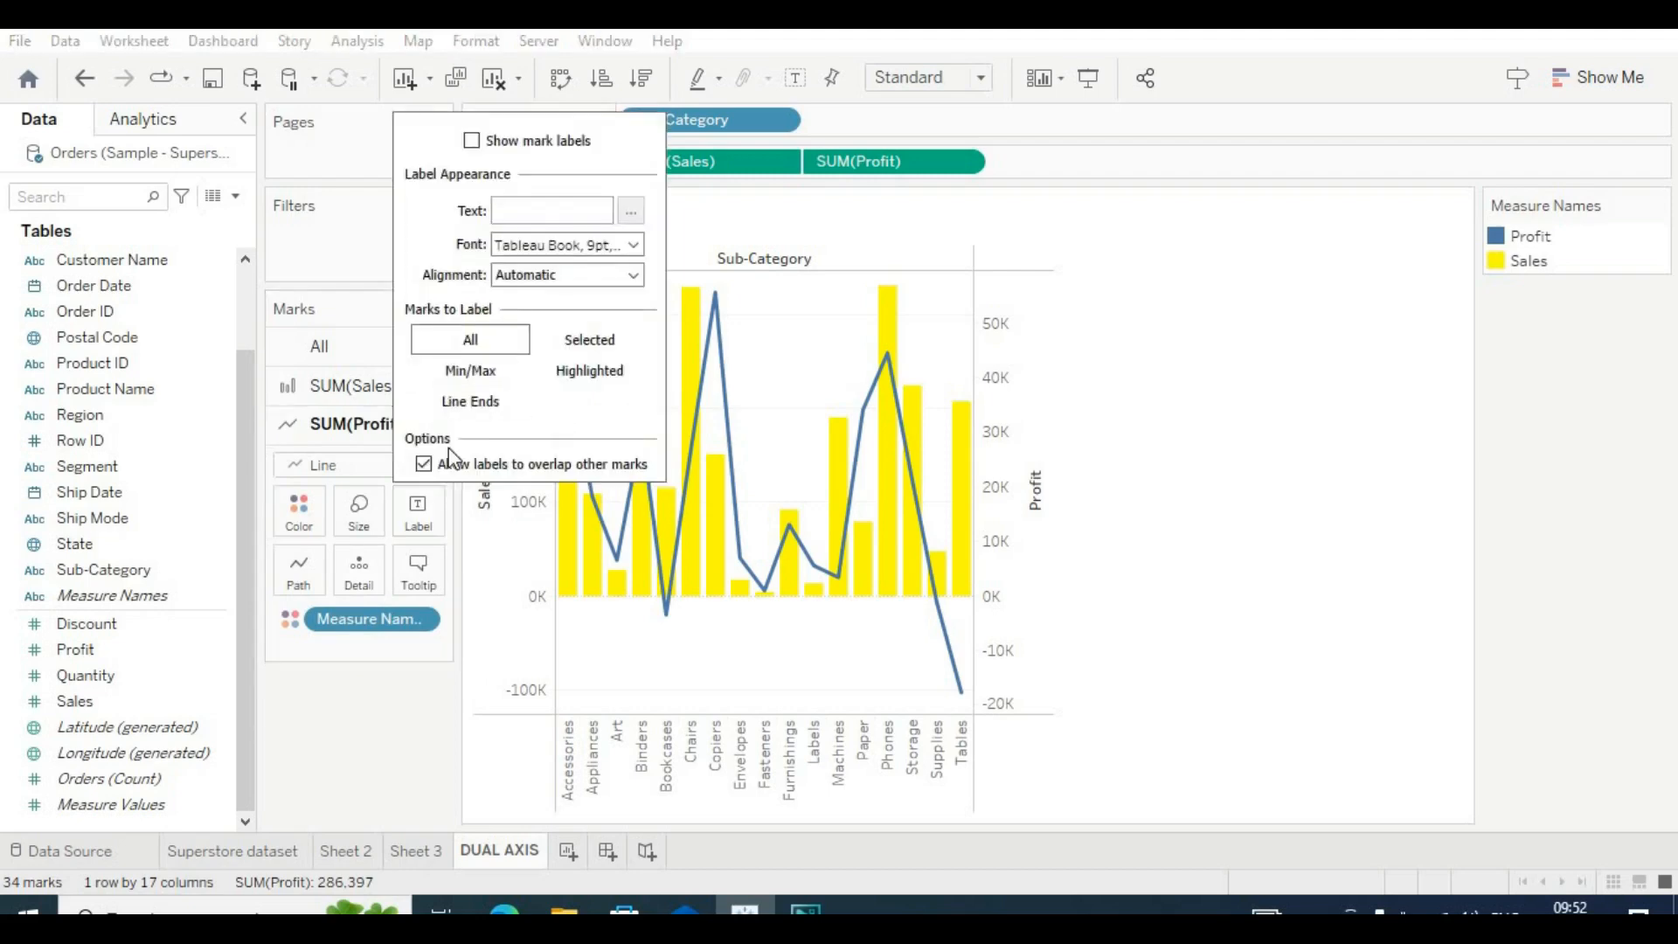
{"action": "left_click", "coordinate": [358, 524]}
{"action": "left_click_drag", "start_coordinate": [385, 572], "coordinate": [430, 584]}
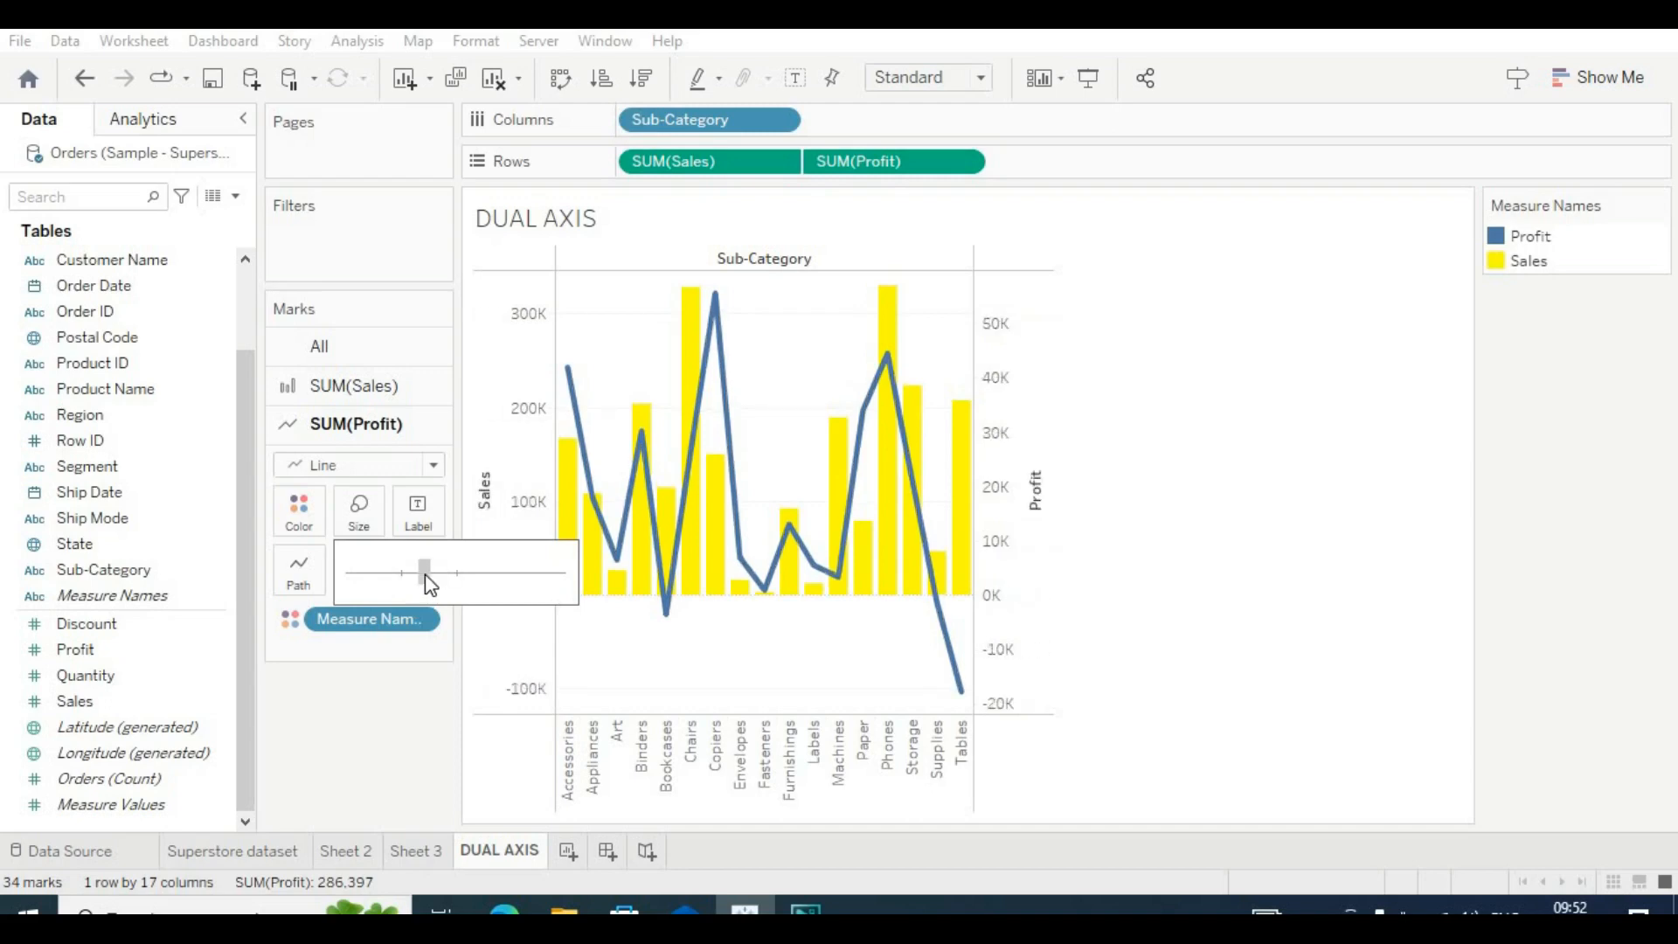
{"action": "left_click", "coordinate": [946, 87]}
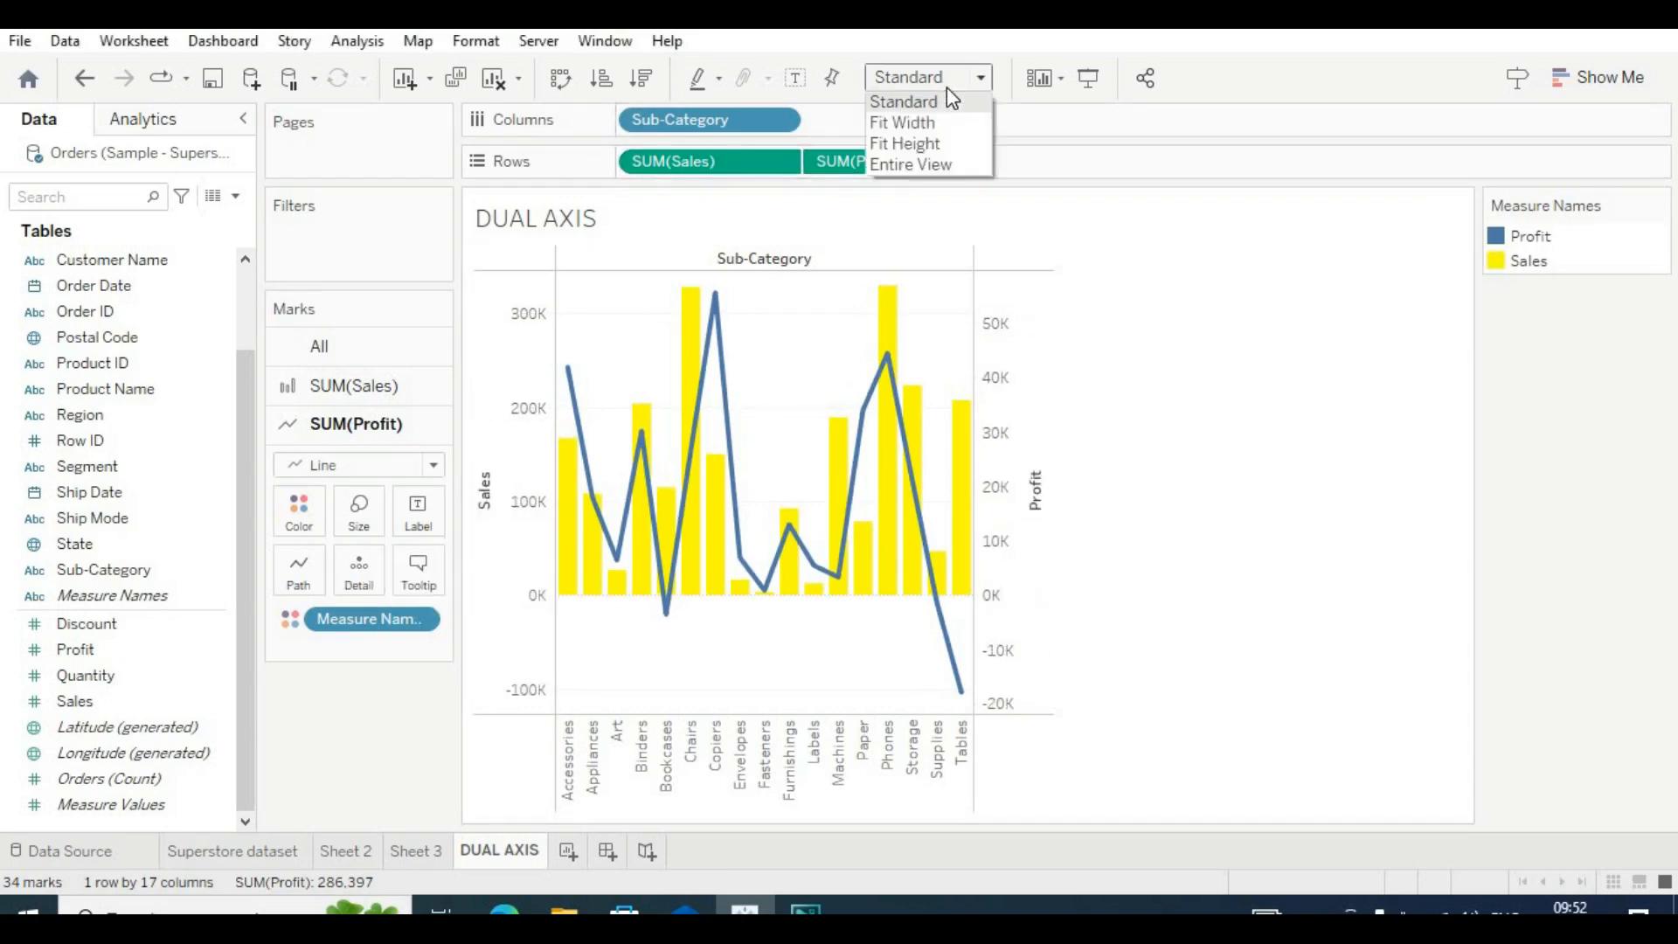
{"action": "left_click", "coordinate": [946, 166]}
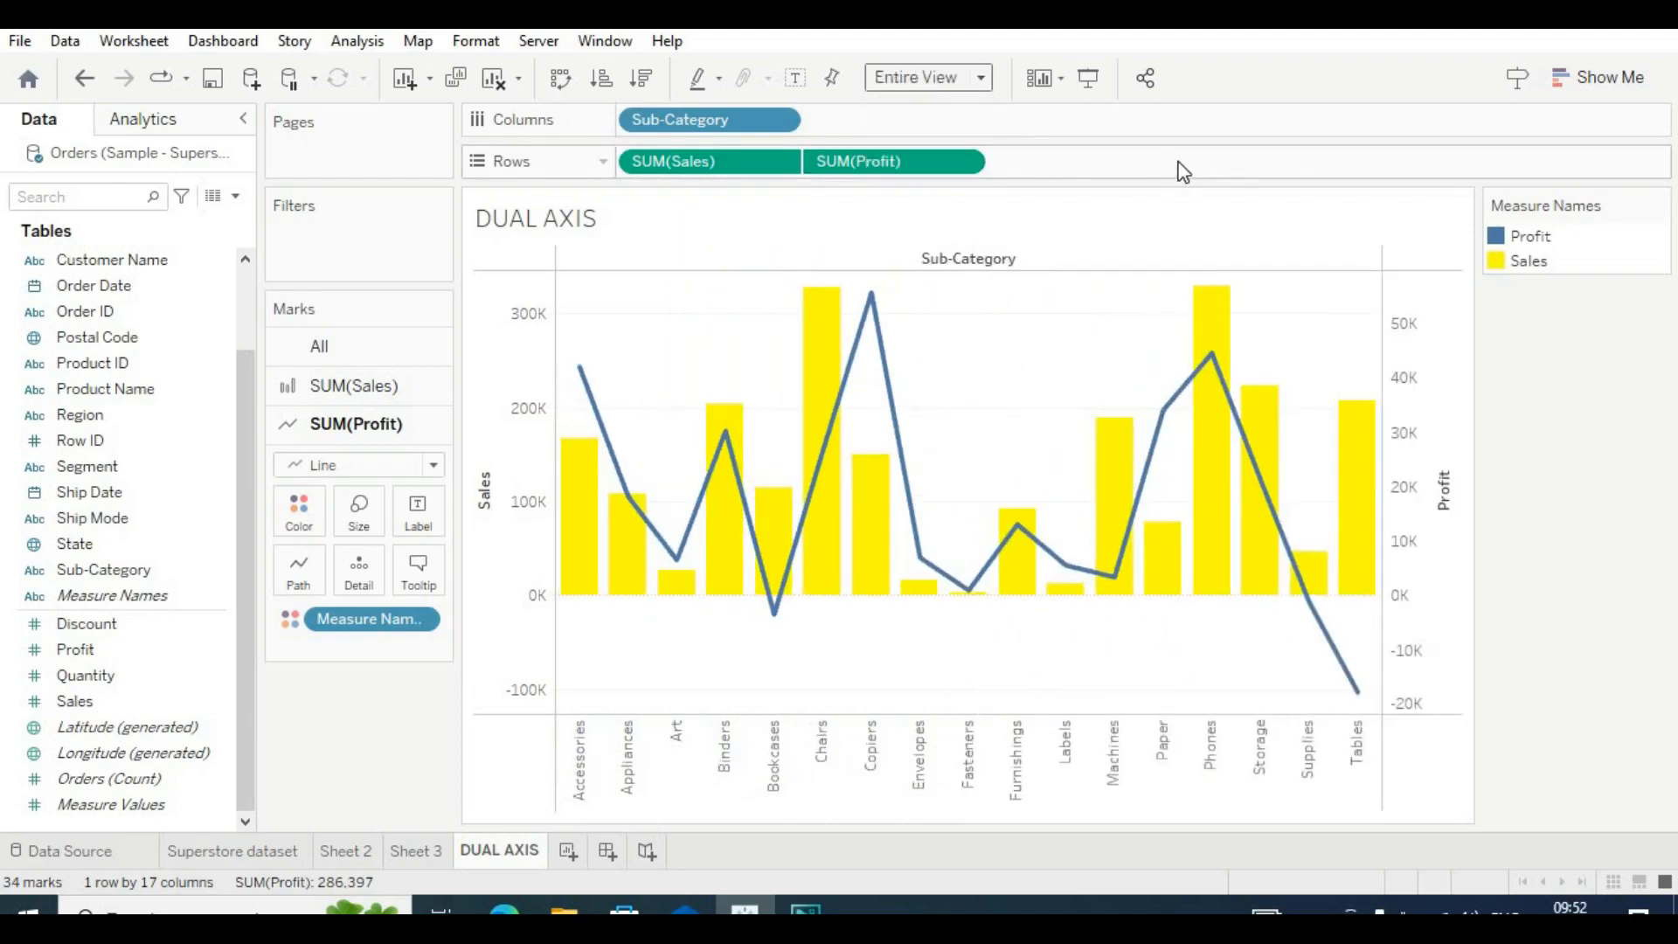
Readjust the Profit line's thickness, trying a thinner line before making it slightly thicker than before.
{"action": "left_click", "coordinate": [382, 511]}
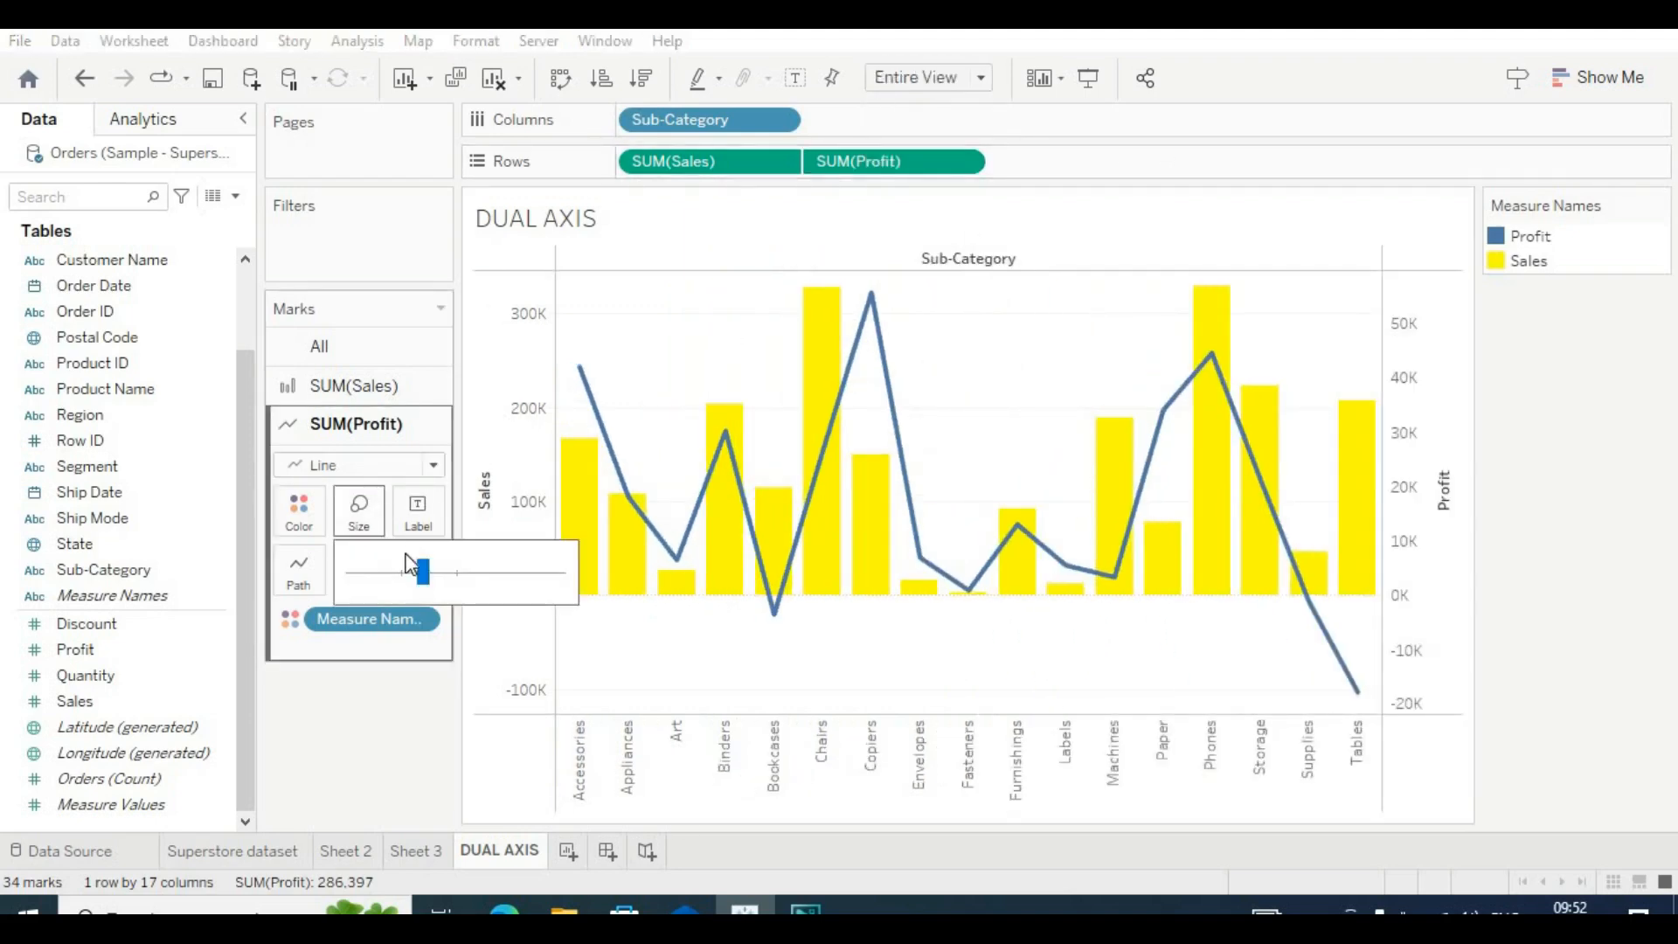
{"action": "left_click_drag", "start_coordinate": [402, 573], "coordinate": [381, 573]}
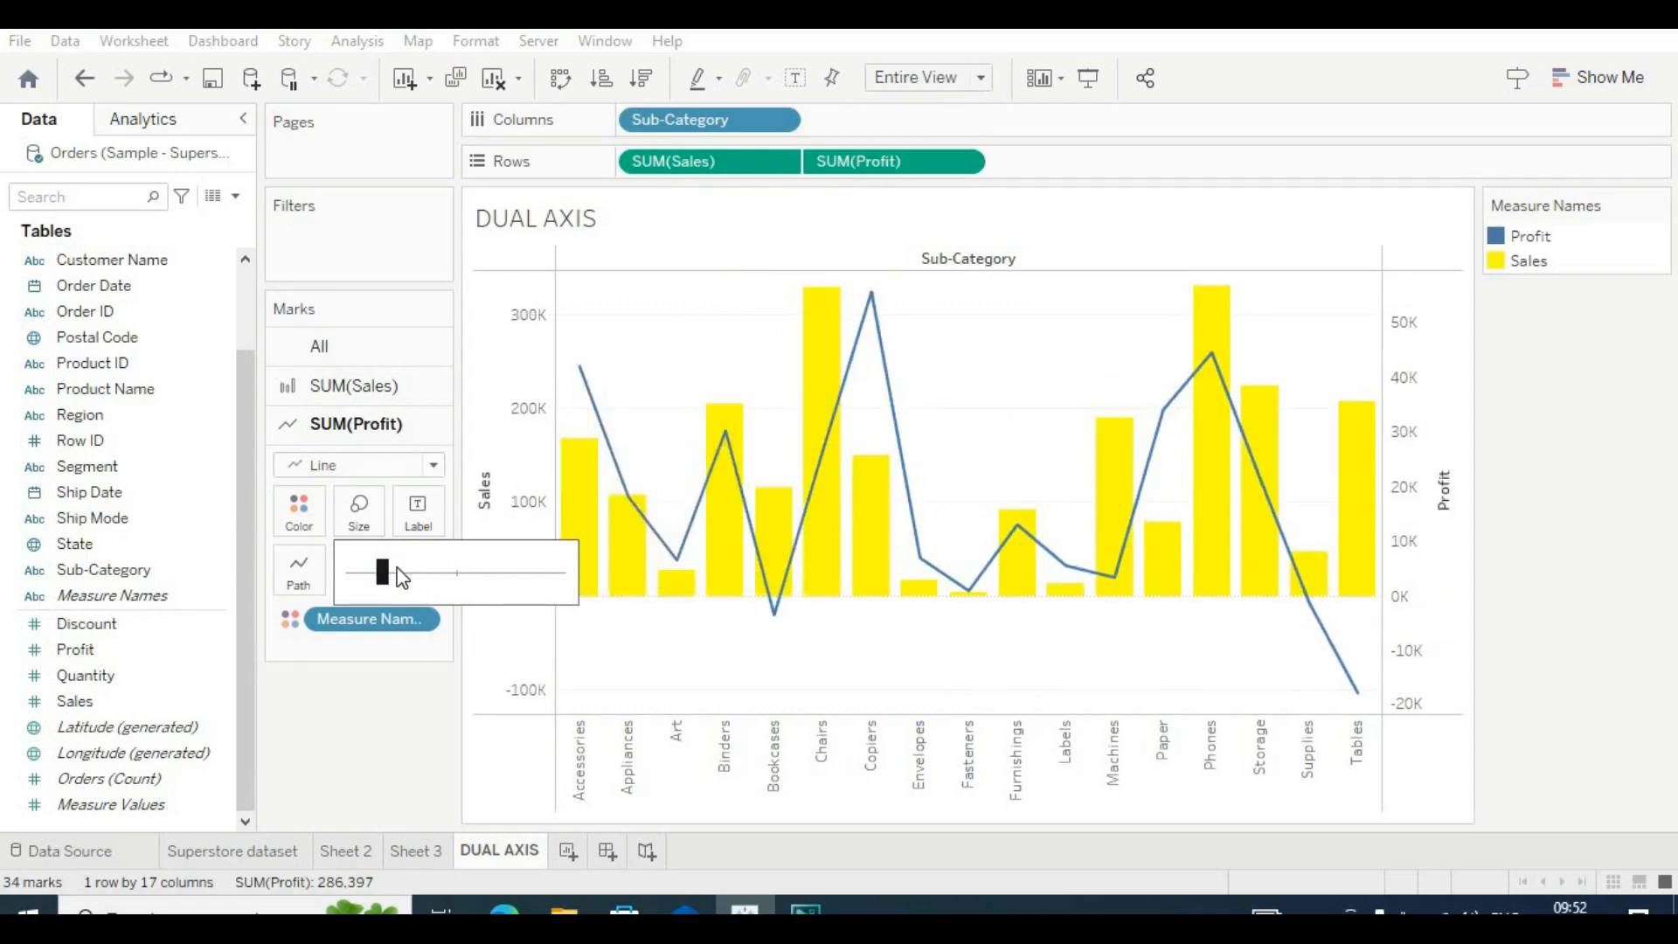
{"action": "left_click_drag", "start_coordinate": [388, 573], "coordinate": [444, 577]}
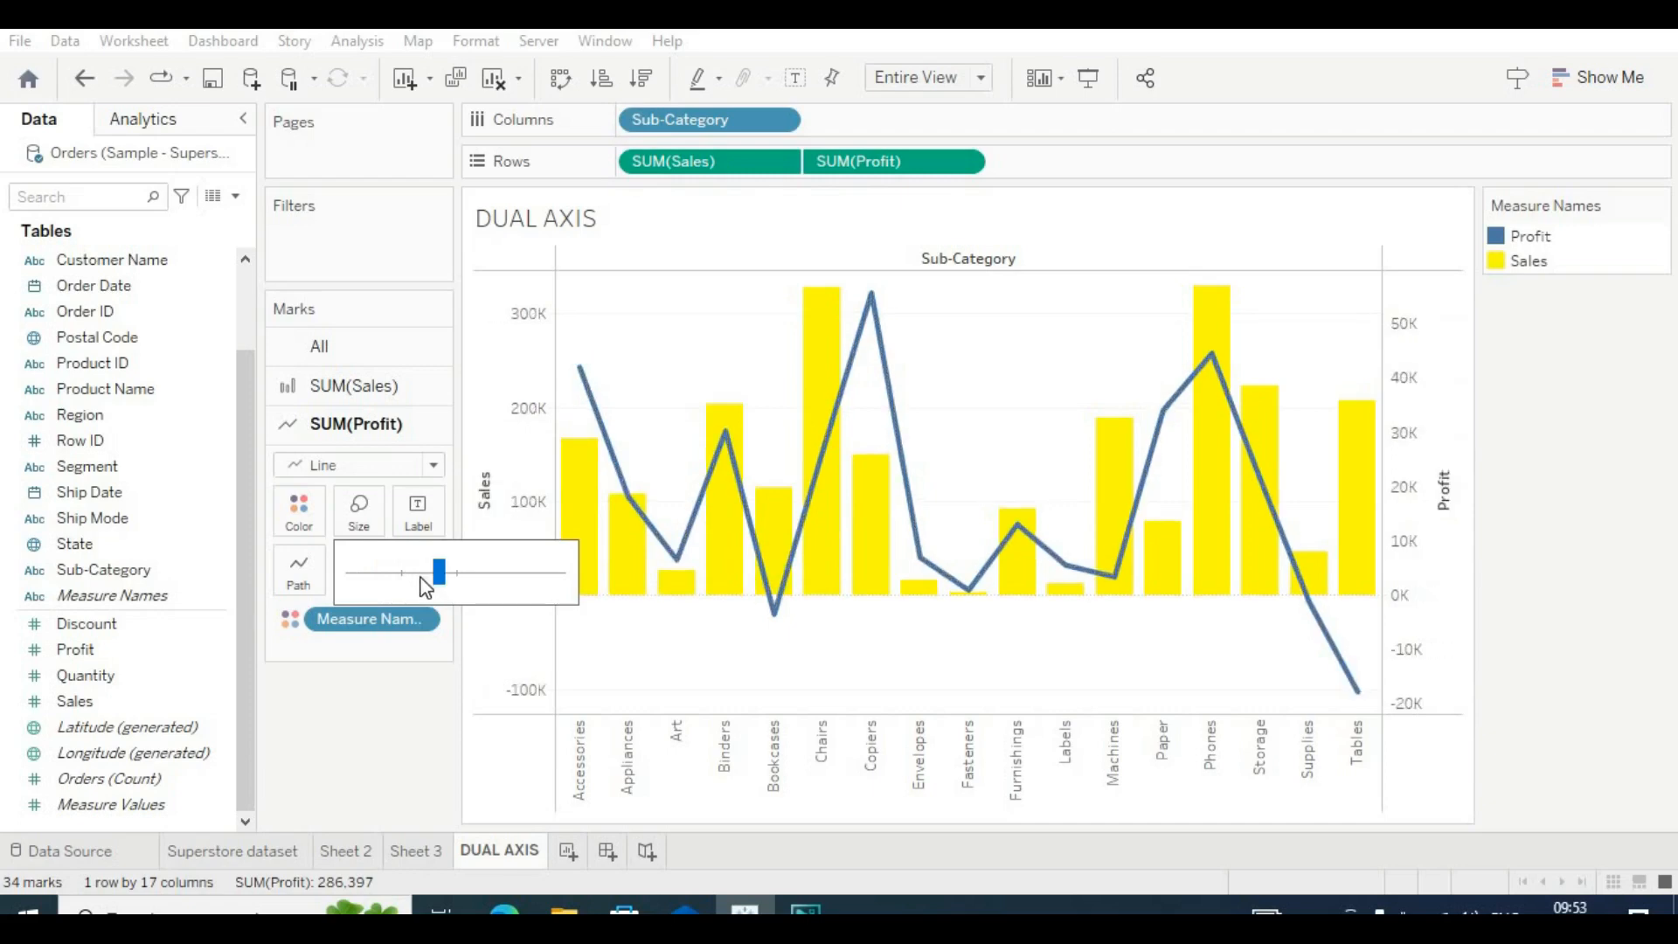
Make the SUM(Sales) bars slightly narrower.
{"action": "left_click", "coordinate": [389, 404]}
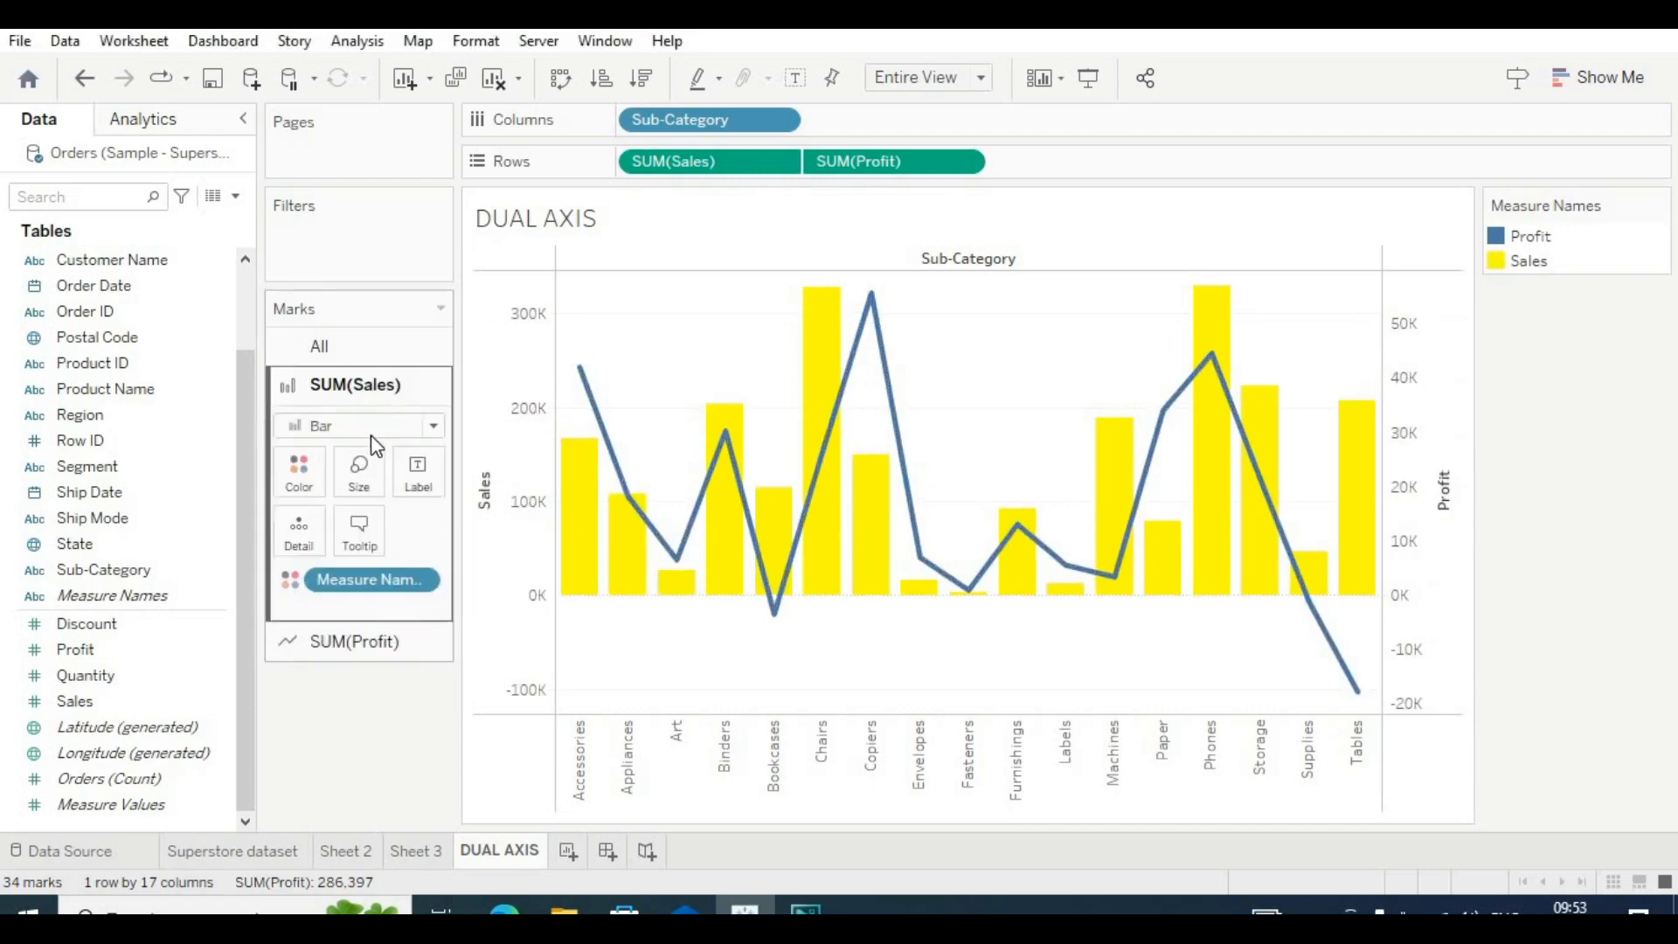
{"action": "left_click", "coordinate": [358, 472]}
{"action": "left_click_drag", "start_coordinate": [512, 542], "coordinate": [476, 536]}
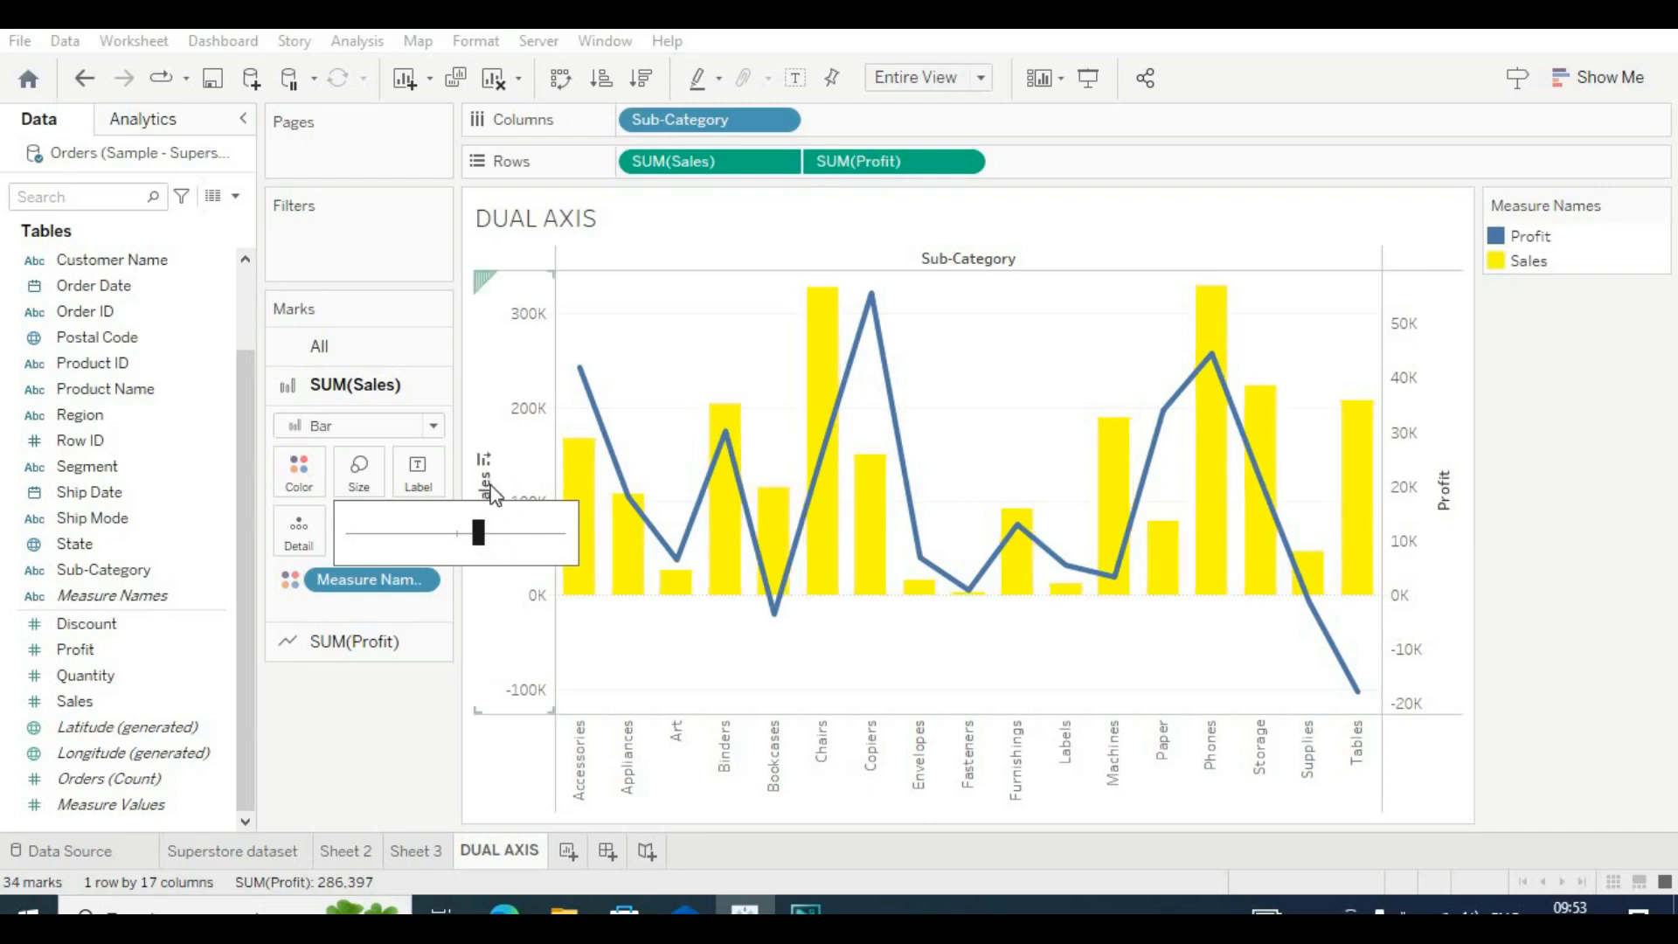
Show mark labels on the SUM(Profit) line only.
{"action": "left_click", "coordinate": [415, 353]}
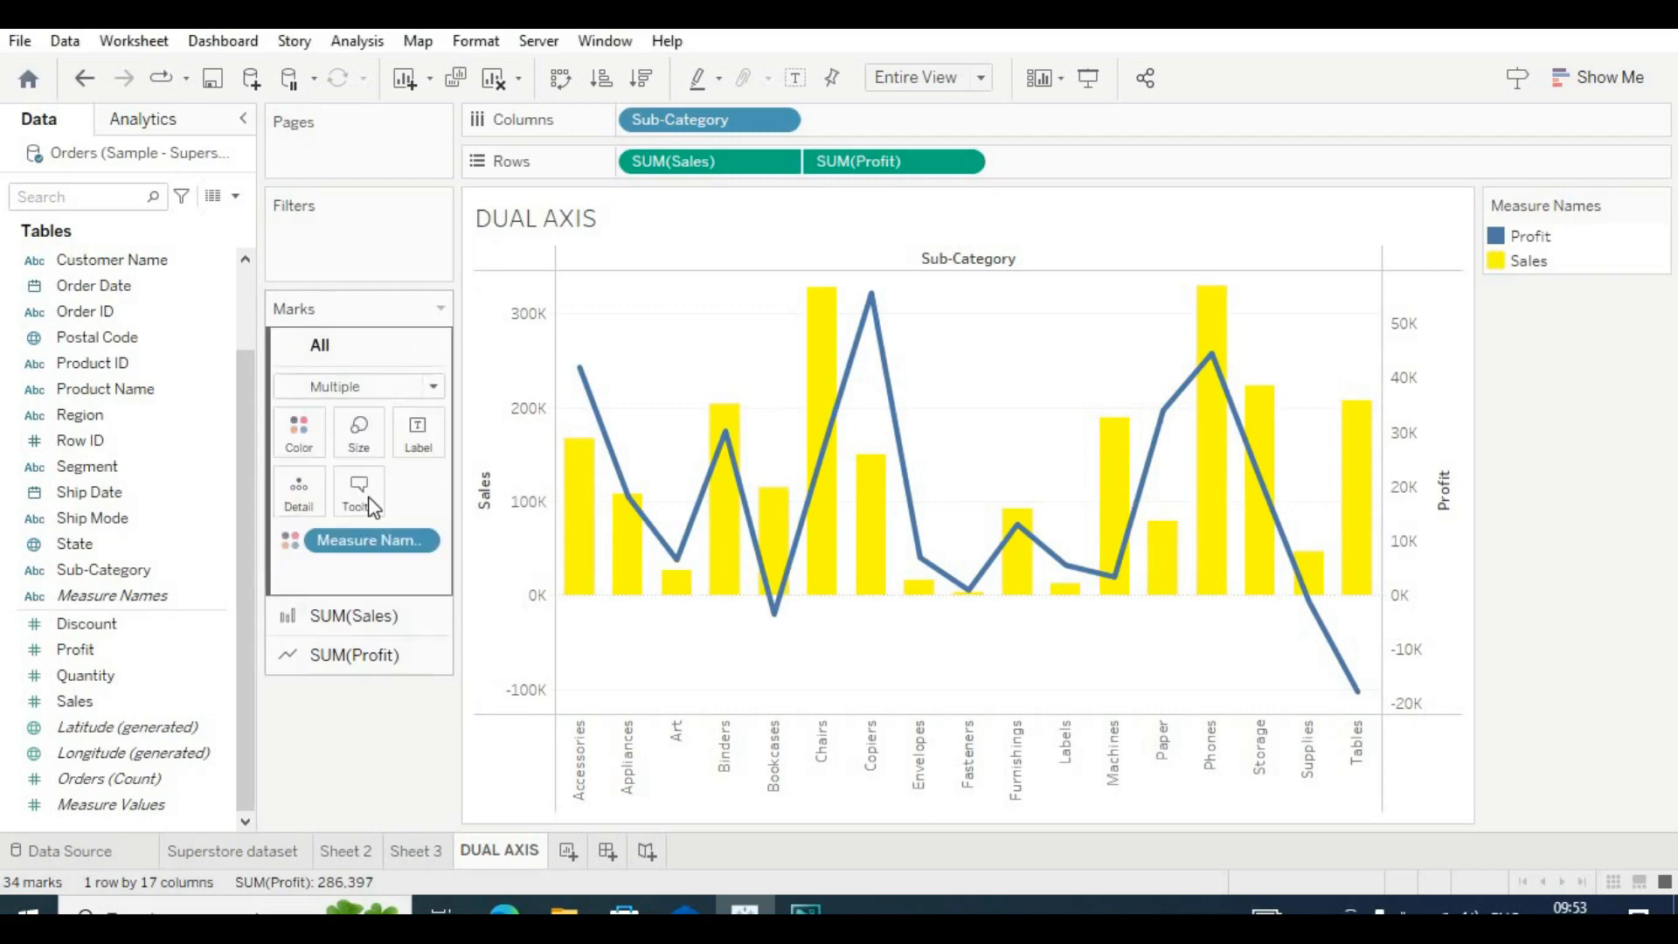
{"action": "left_click", "coordinate": [376, 651]}
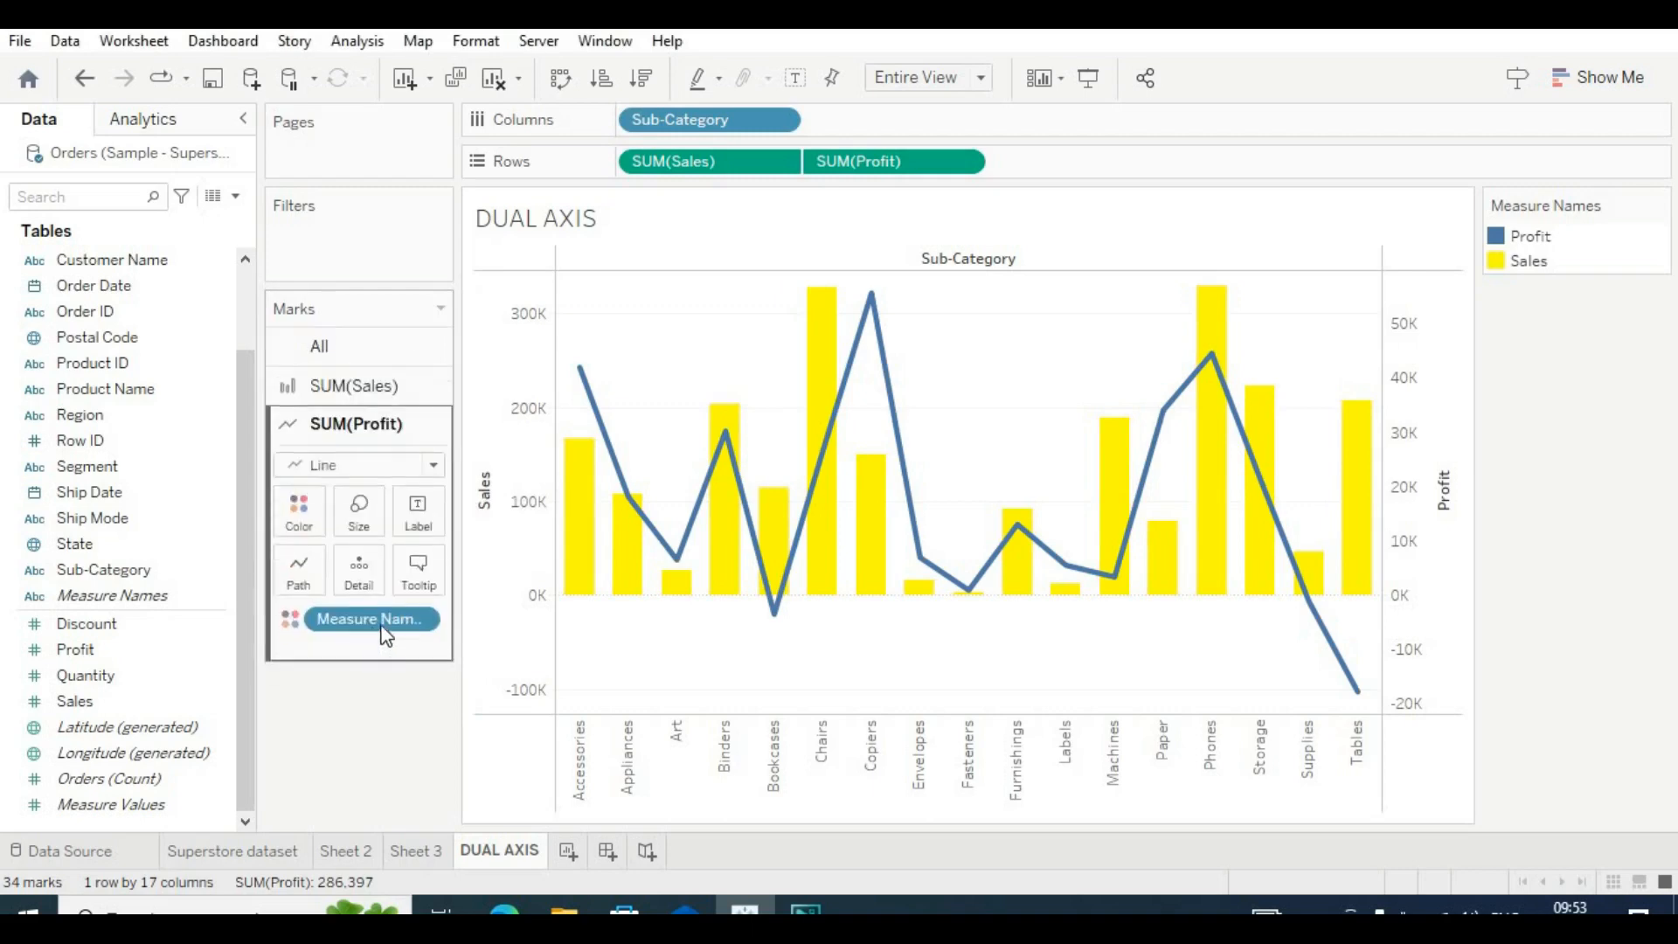
{"action": "left_click", "coordinate": [414, 522]}
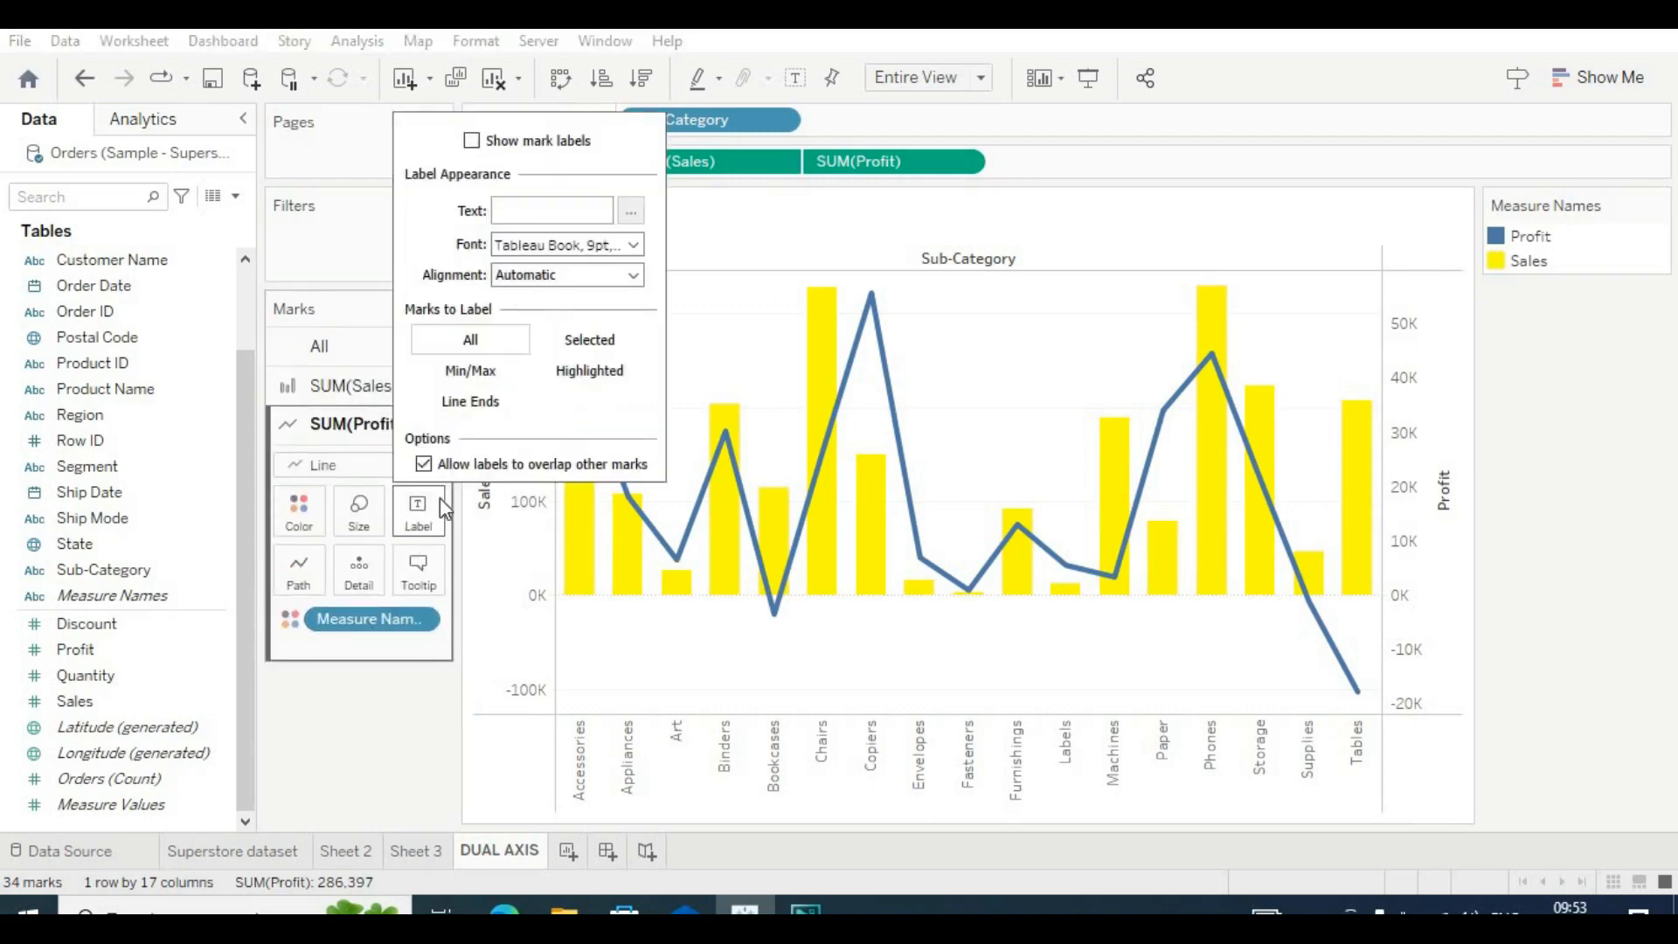
{"action": "left_click", "coordinate": [472, 140]}
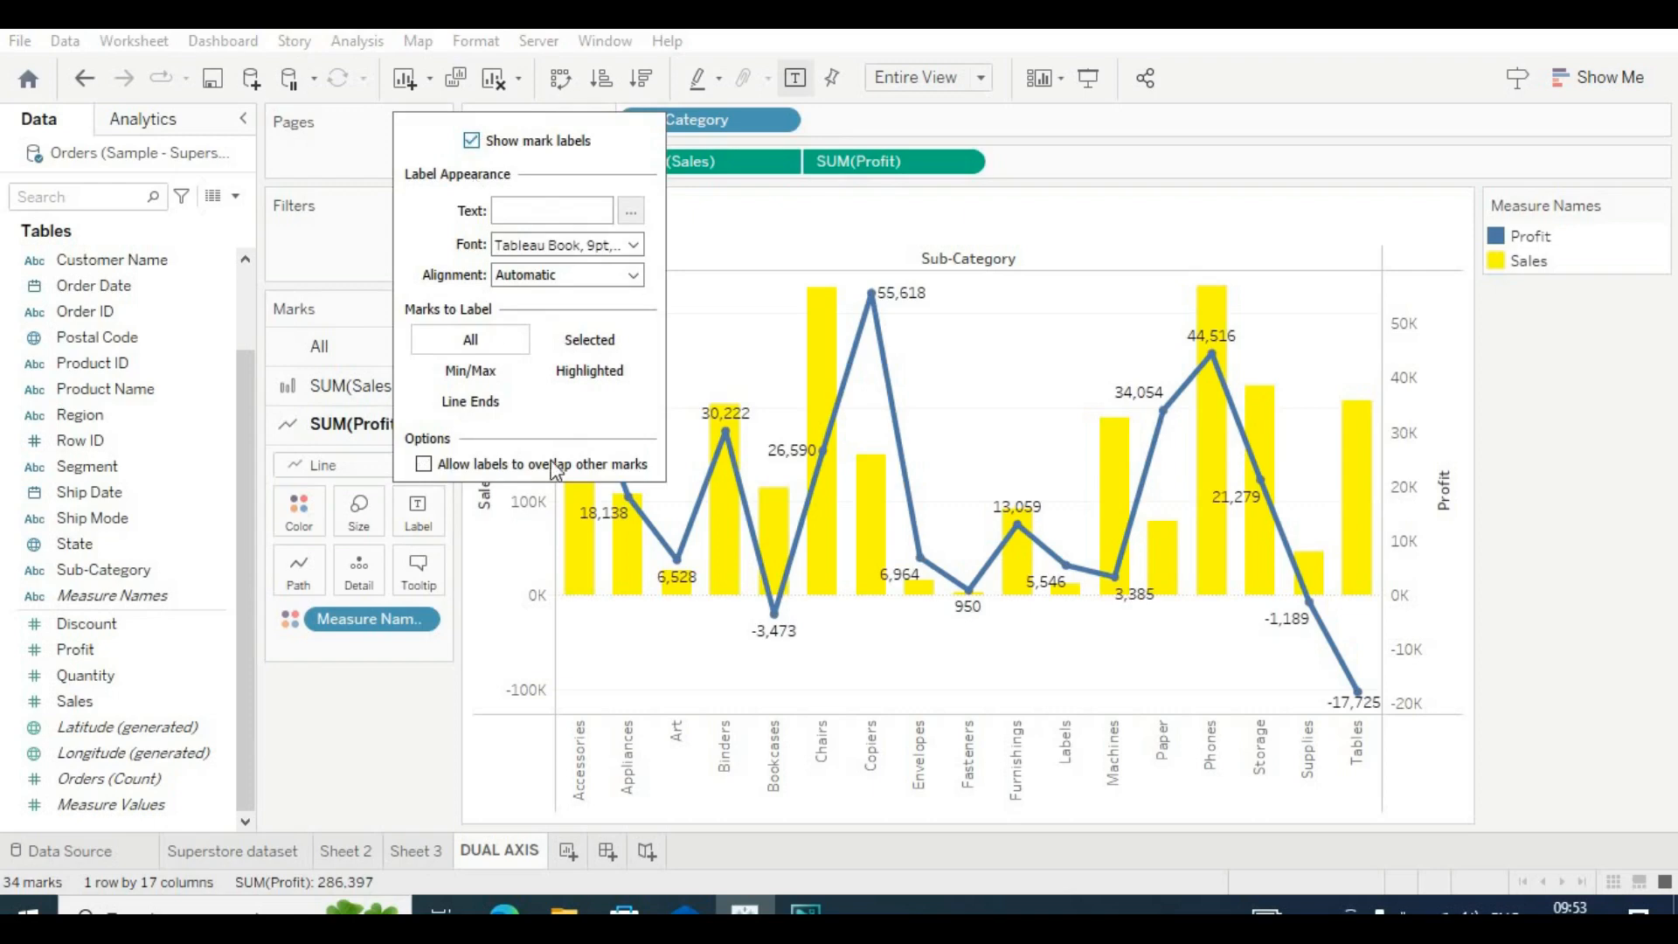
{"action": "left_click", "coordinate": [436, 724]}
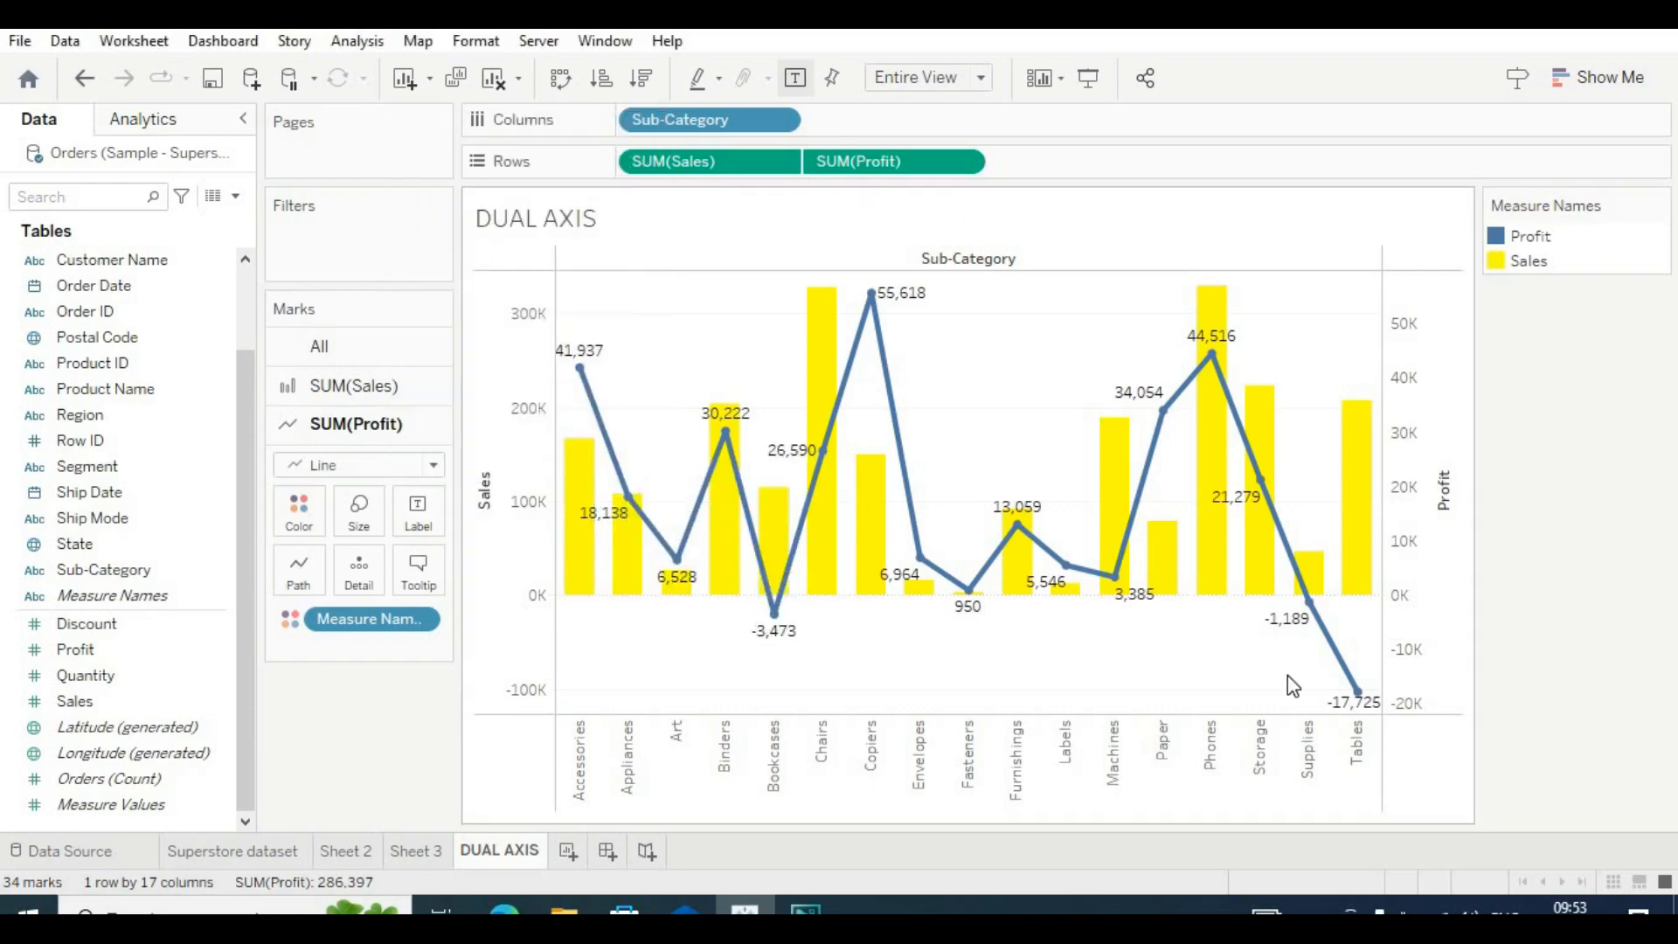
Give the Profit line a long-dash pattern with the linear line type, after trying the step and jump types.
{"action": "mouse_move", "coordinate": [848, 556]}
{"action": "left_click", "coordinate": [299, 570]}
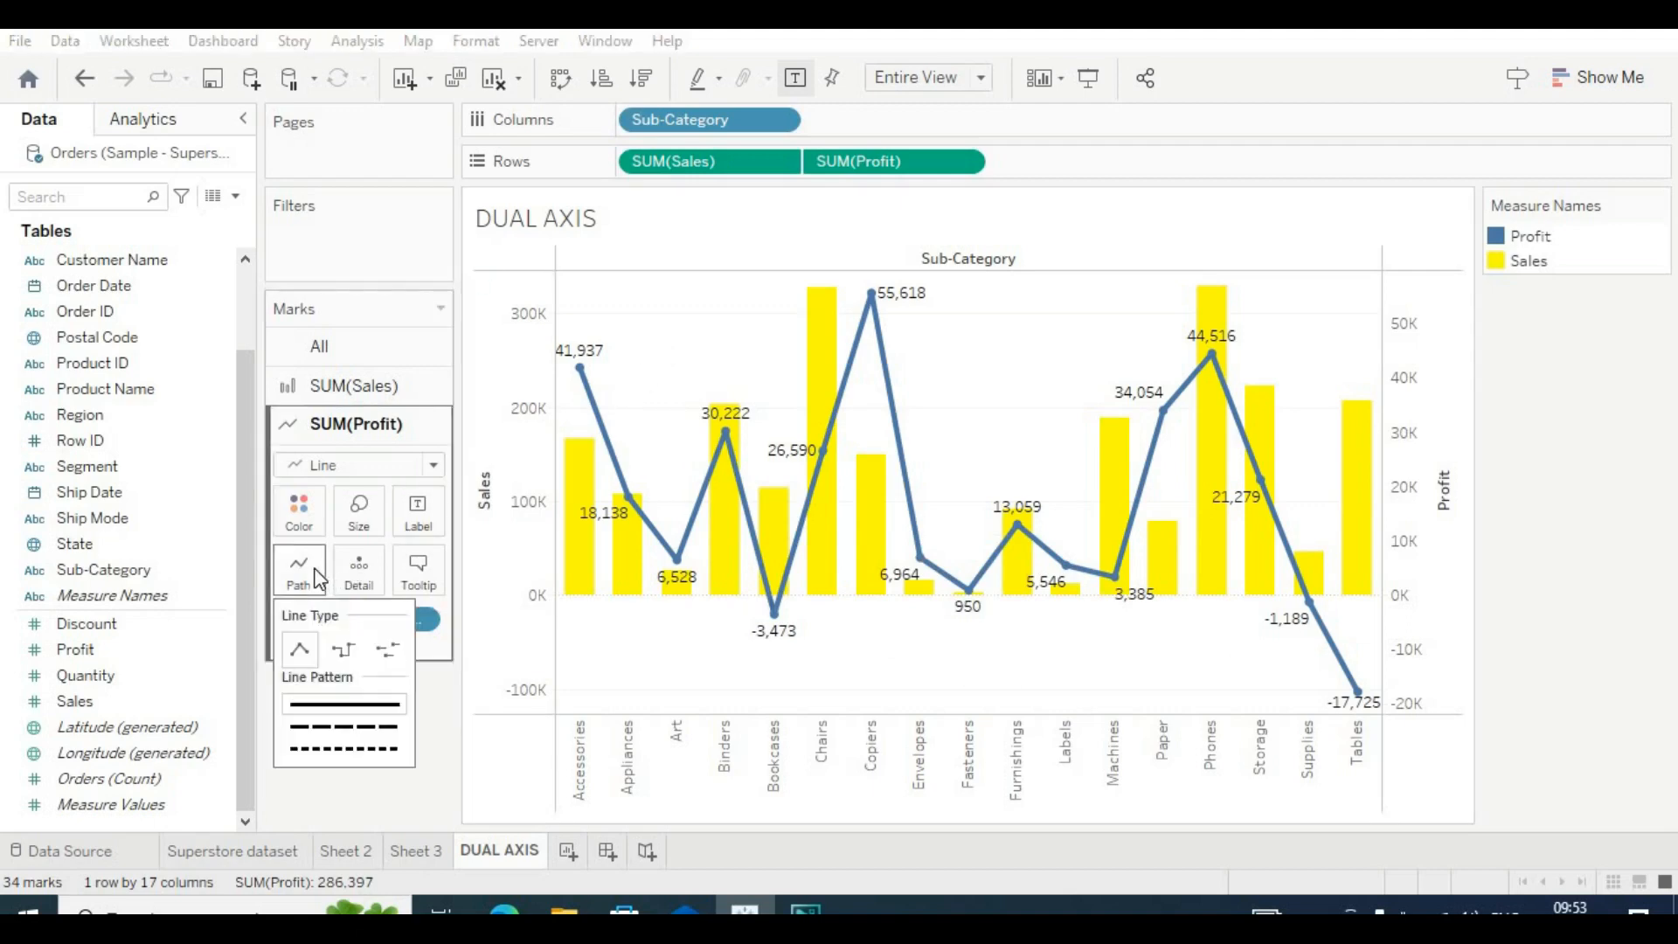
{"action": "left_click", "coordinate": [344, 648]}
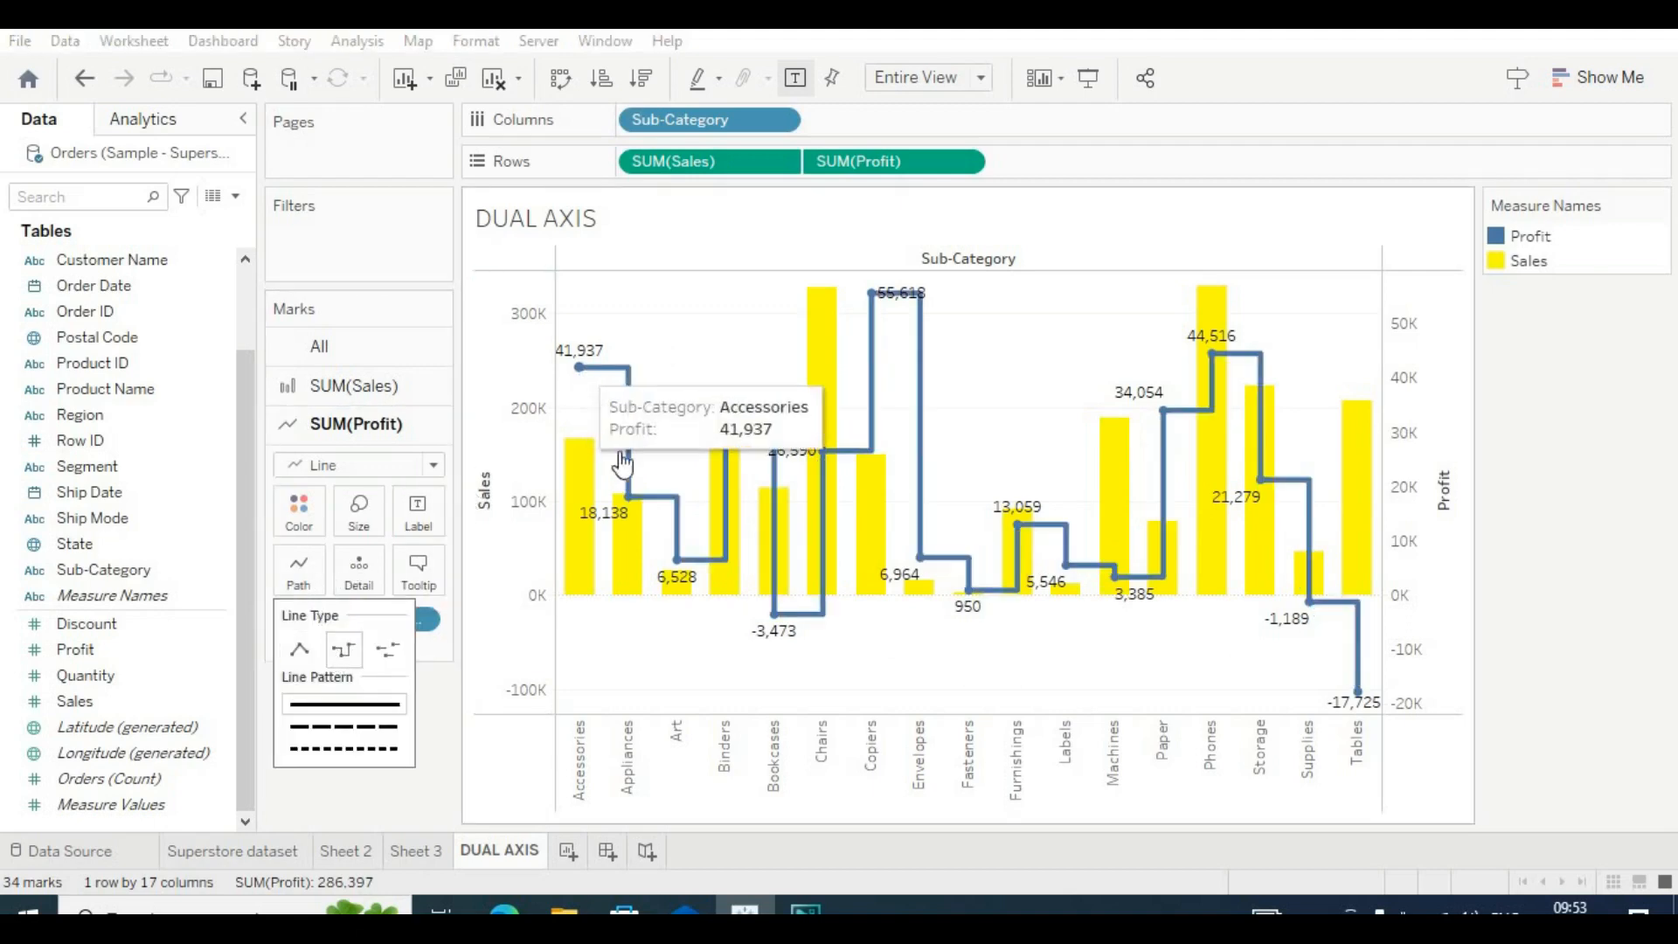
{"action": "left_click", "coordinate": [385, 653]}
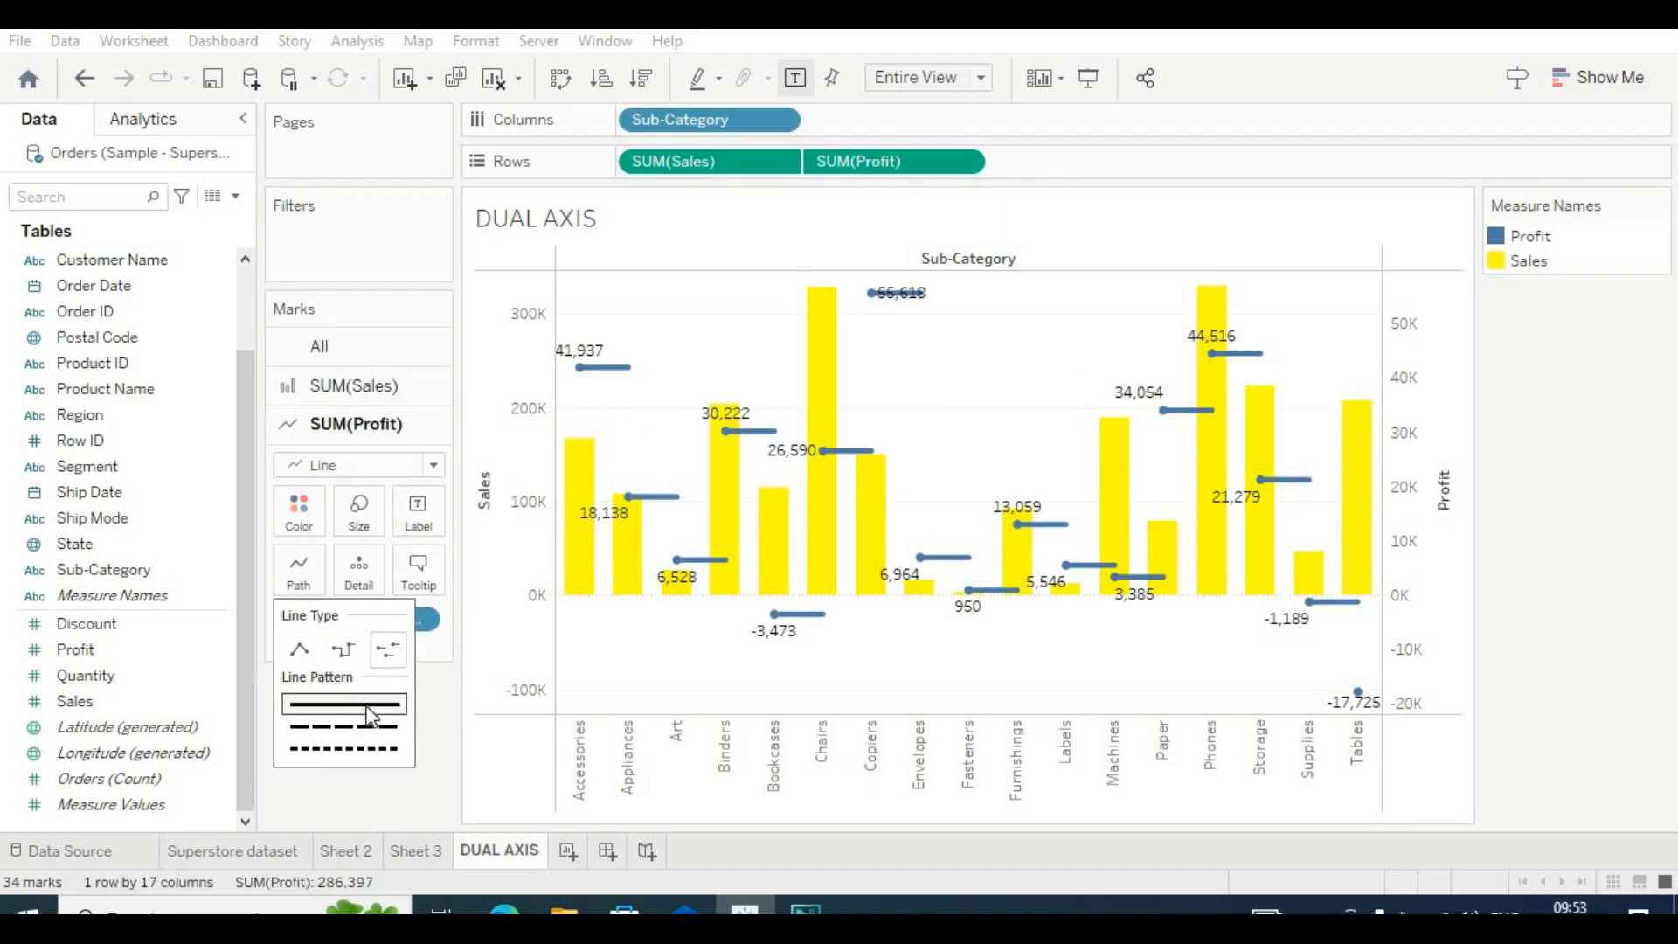
{"action": "left_click", "coordinate": [300, 651]}
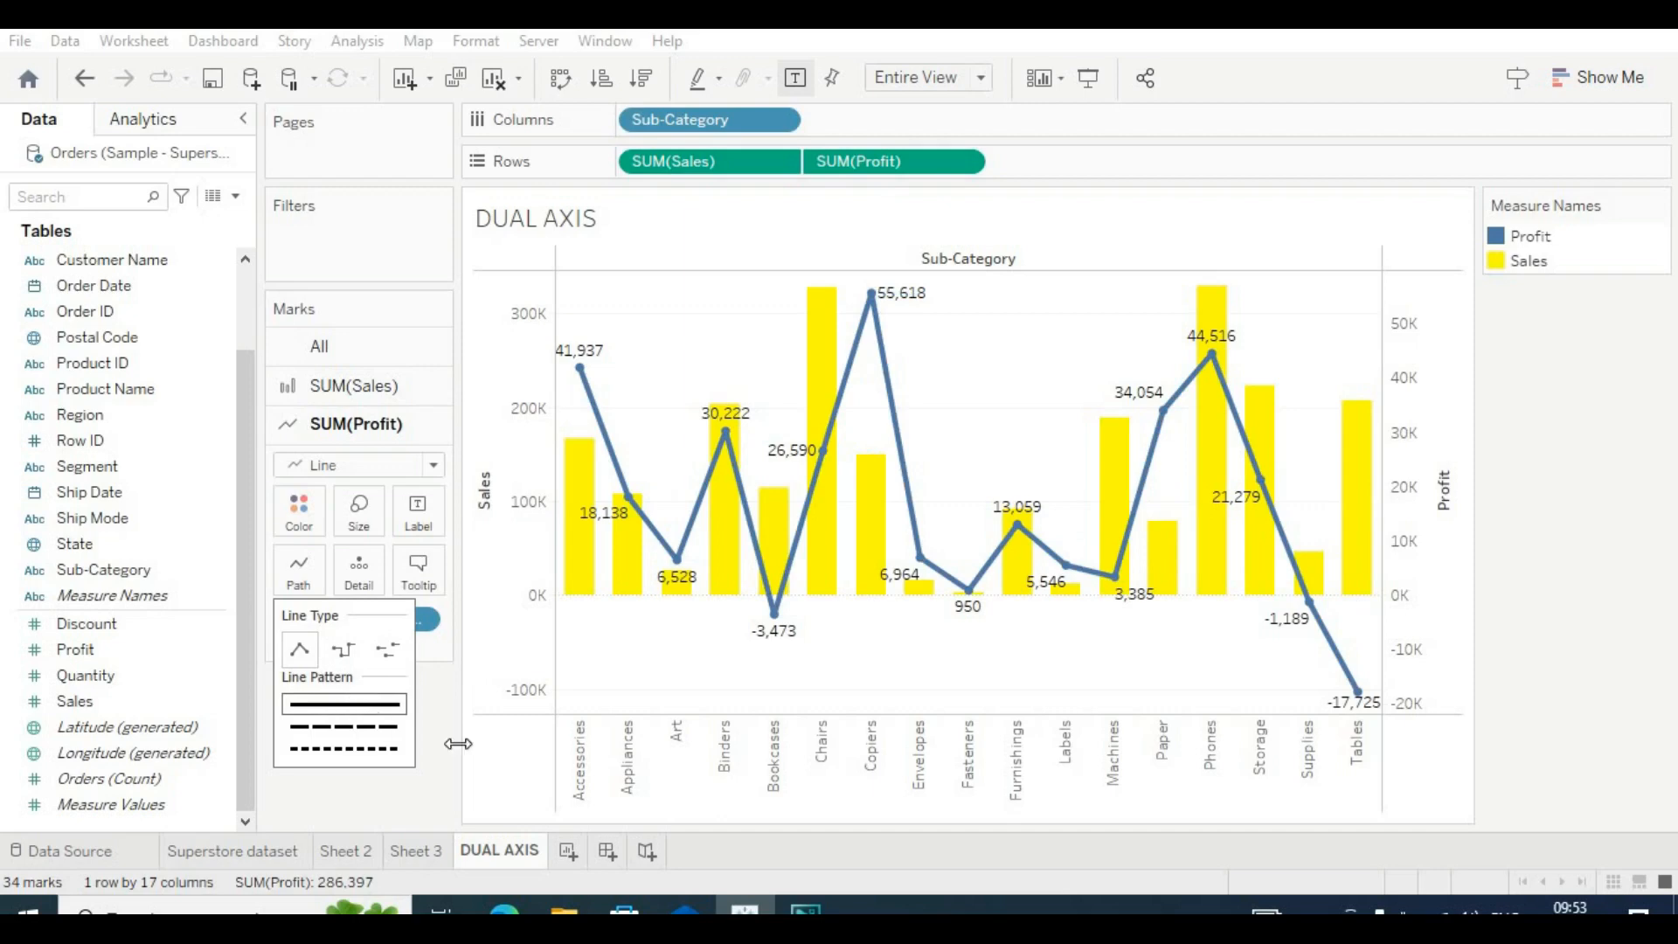
{"action": "left_click", "coordinate": [383, 728]}
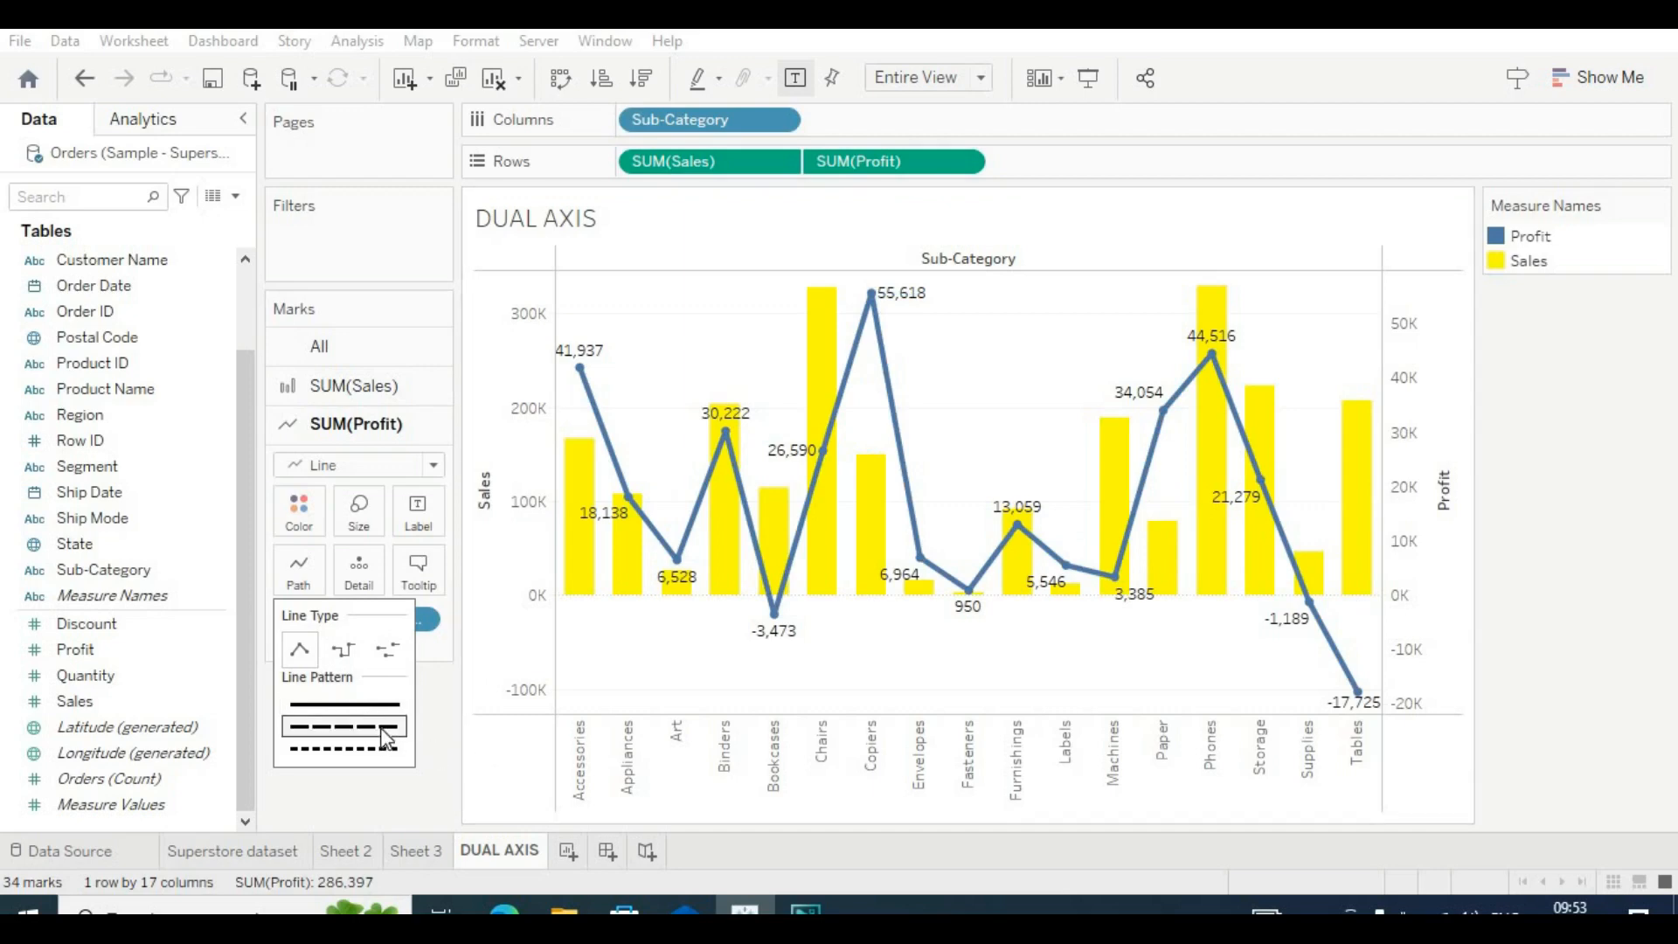
{"action": "left_click", "coordinate": [416, 799]}
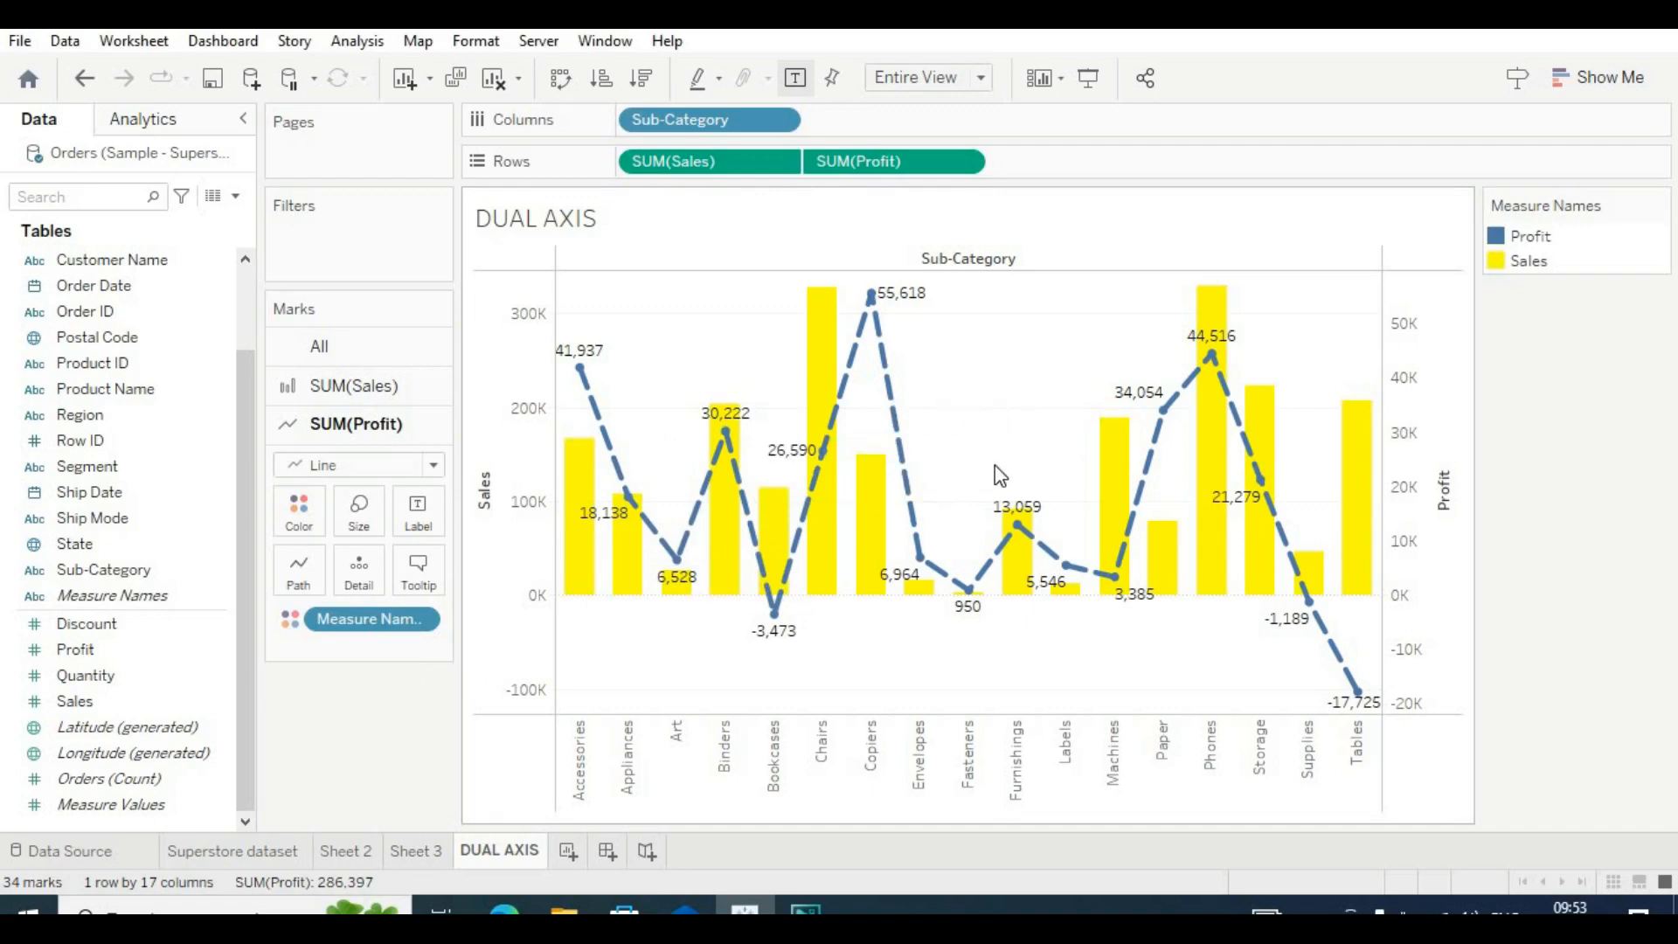
Inspect the SUM(Profit) tooltip's content and options, leaving the editor without changes.
{"action": "left_click", "coordinate": [419, 570]}
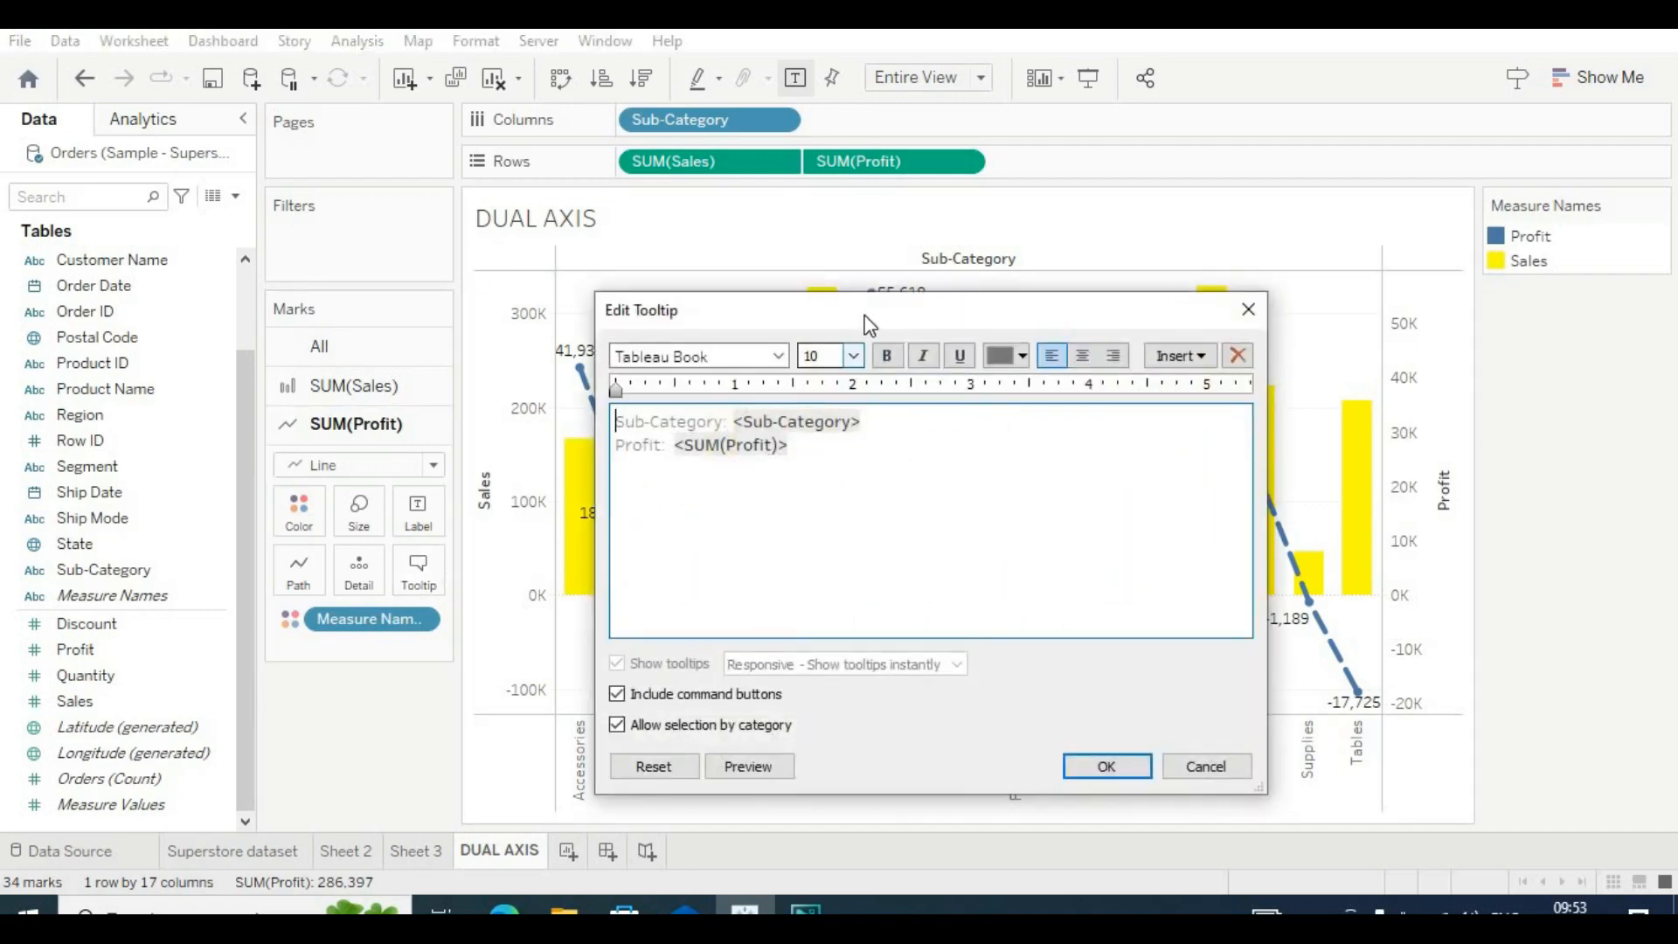
{"action": "left_click_drag", "start_coordinate": [846, 310], "coordinate": [827, 276]}
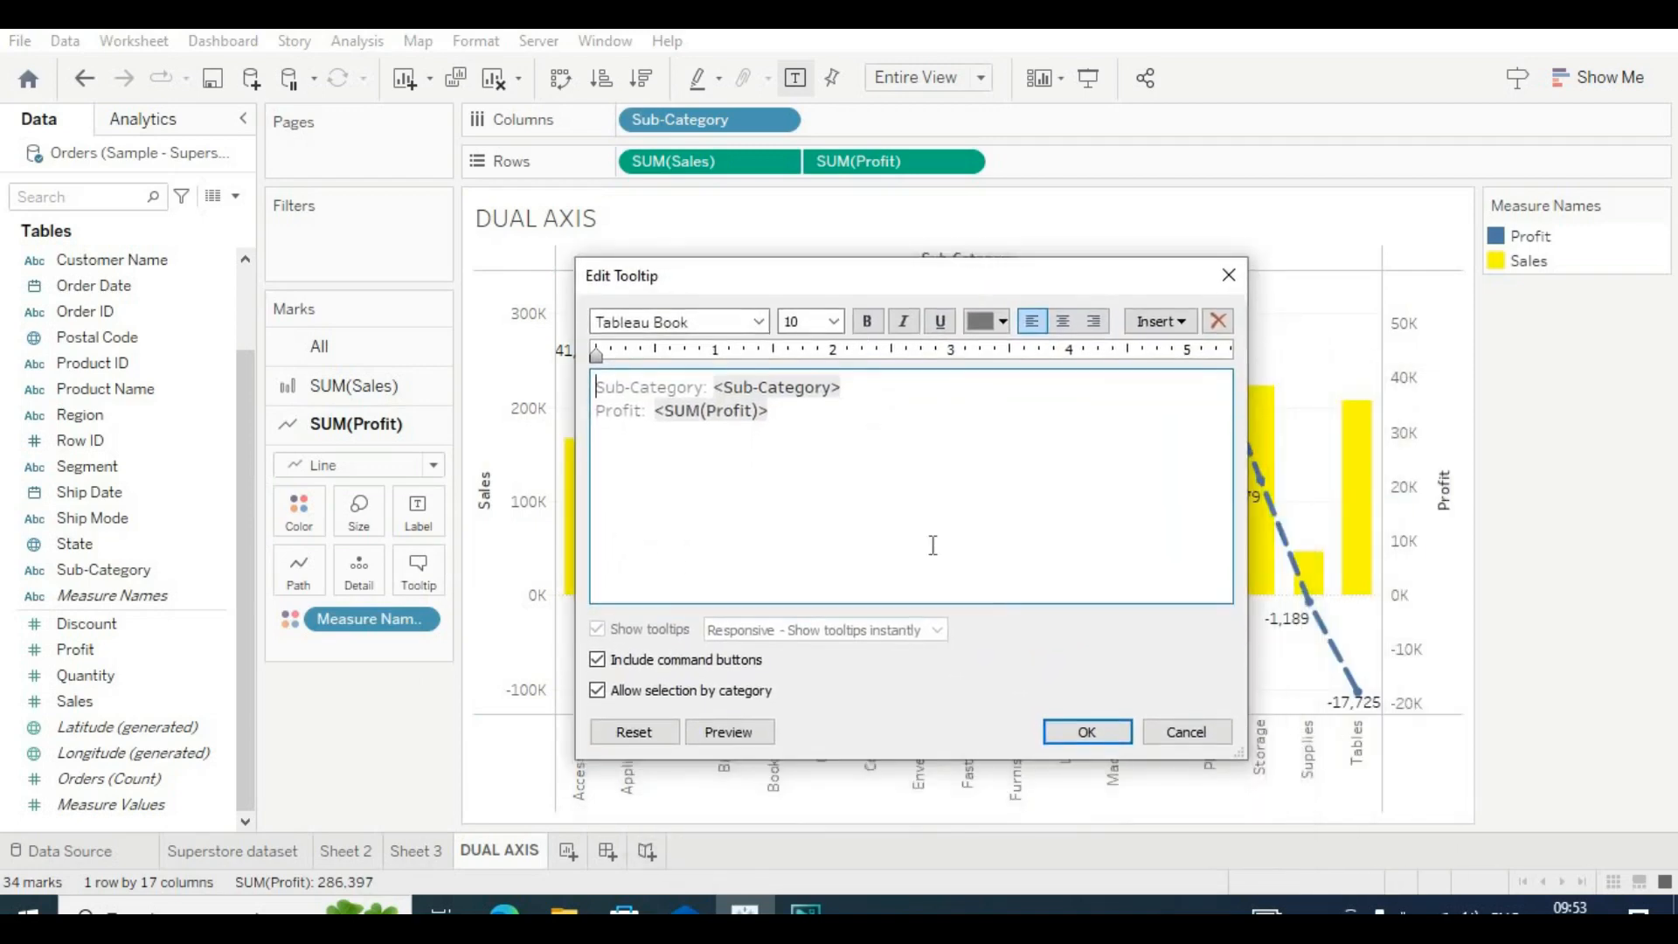
{"action": "left_click", "coordinate": [1181, 733]}
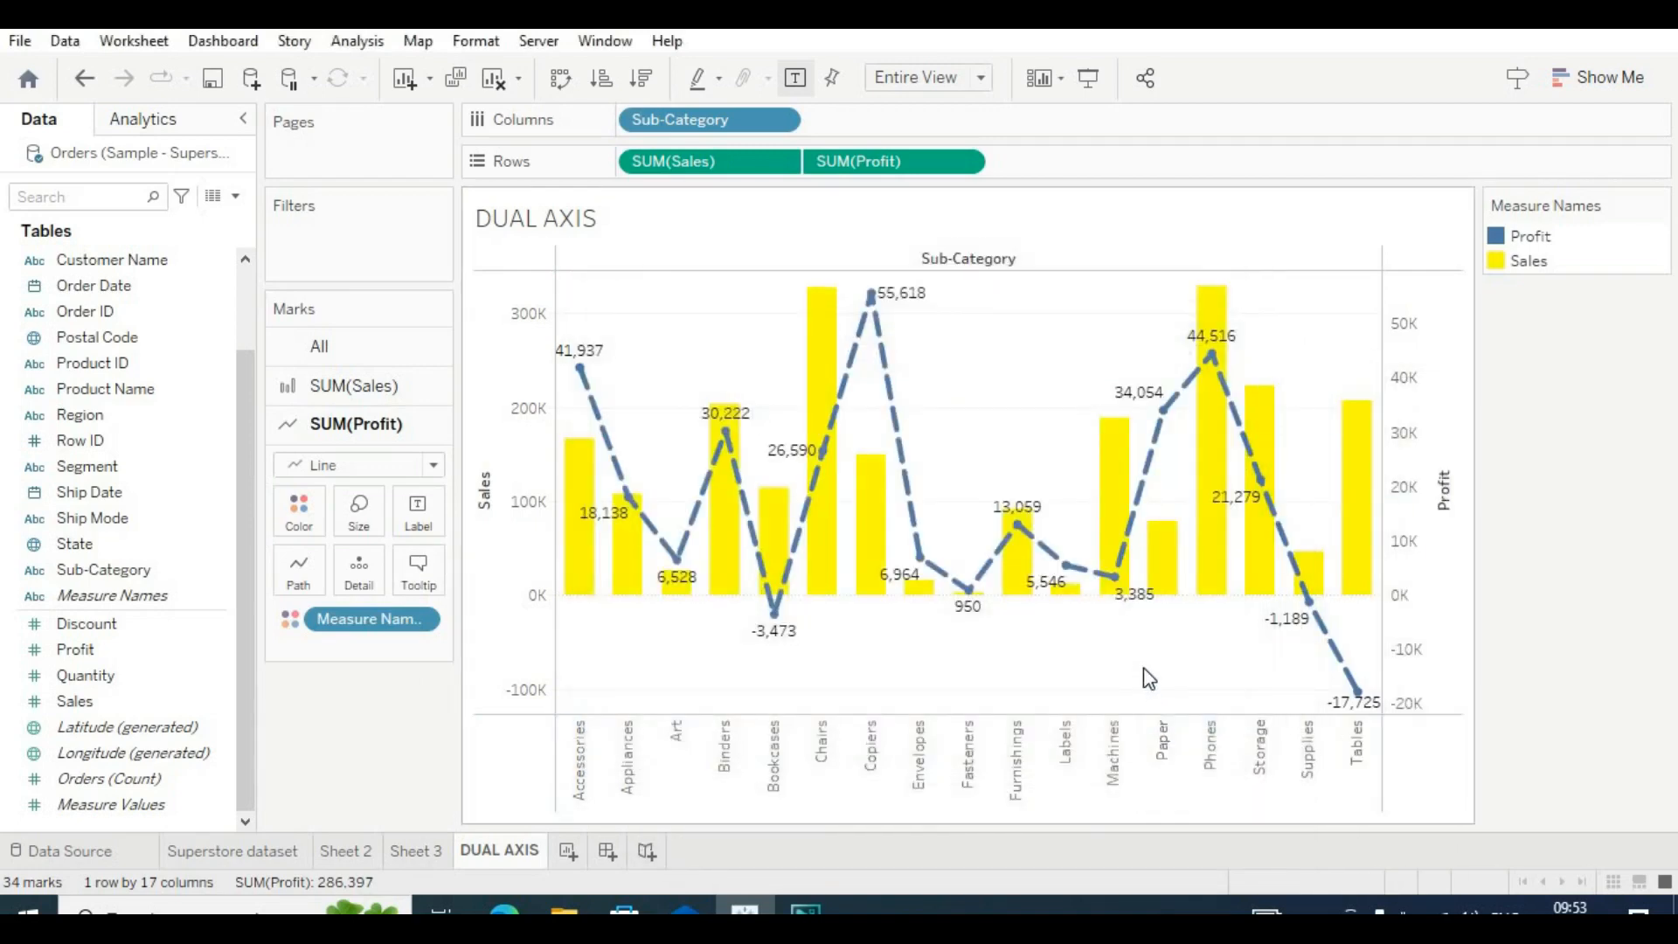
Try sorting the sub-categories by Sales in descending, ascending and unsorted order, ending on descending.
{"action": "left_click", "coordinate": [485, 462]}
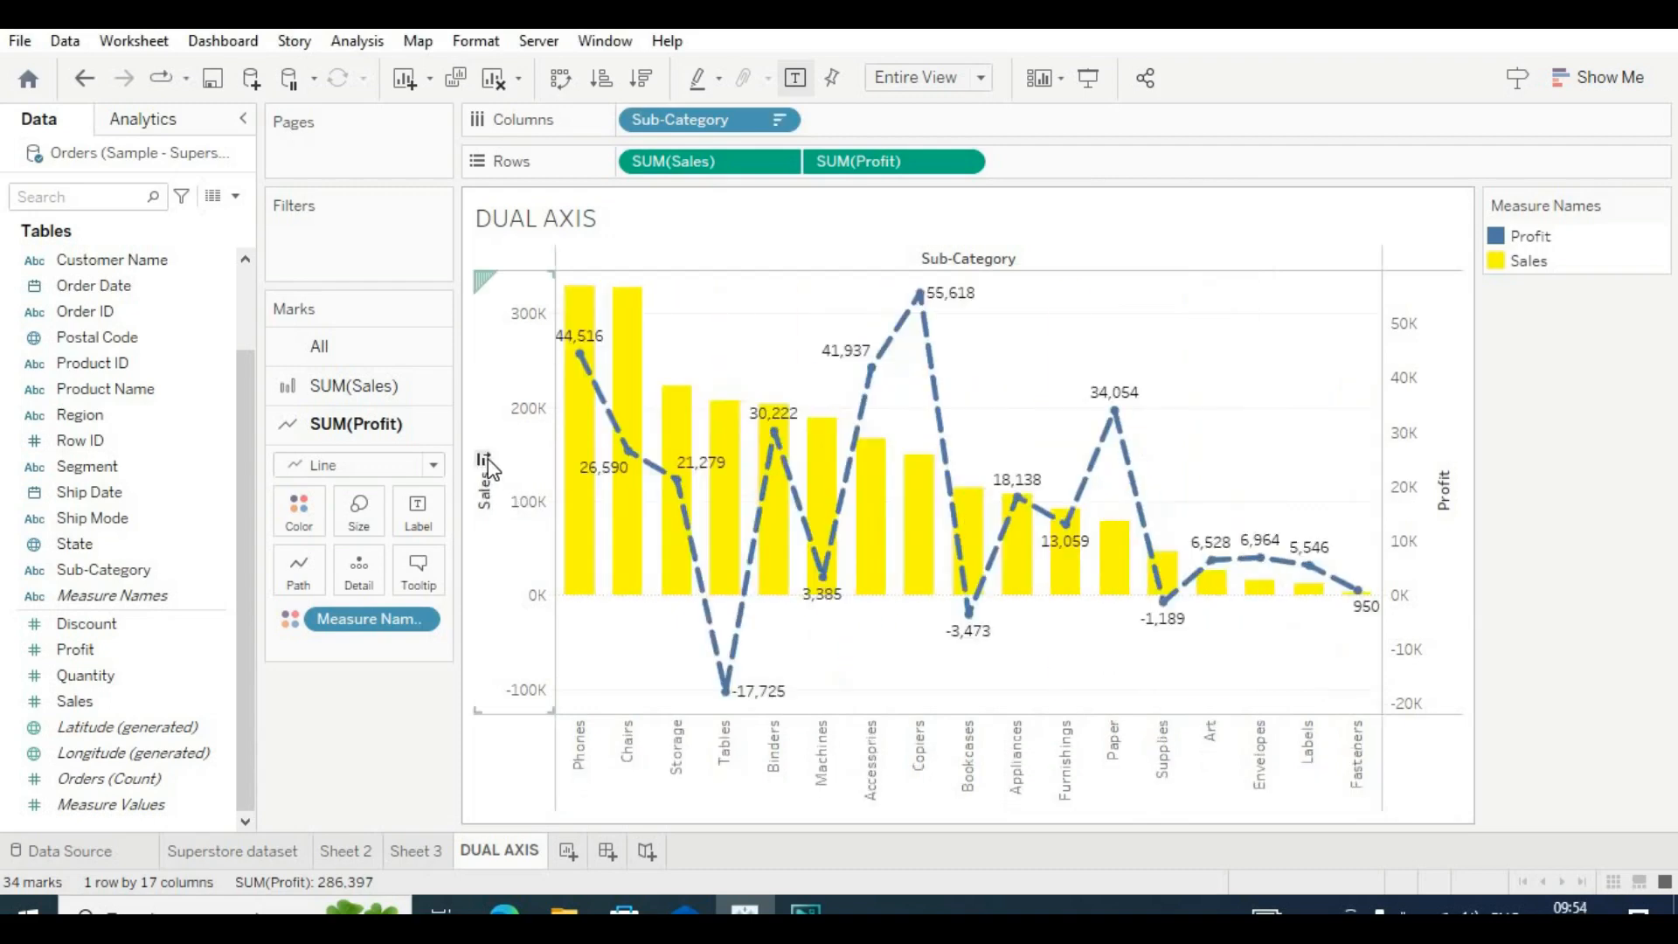
{"action": "left_click", "coordinate": [486, 463]}
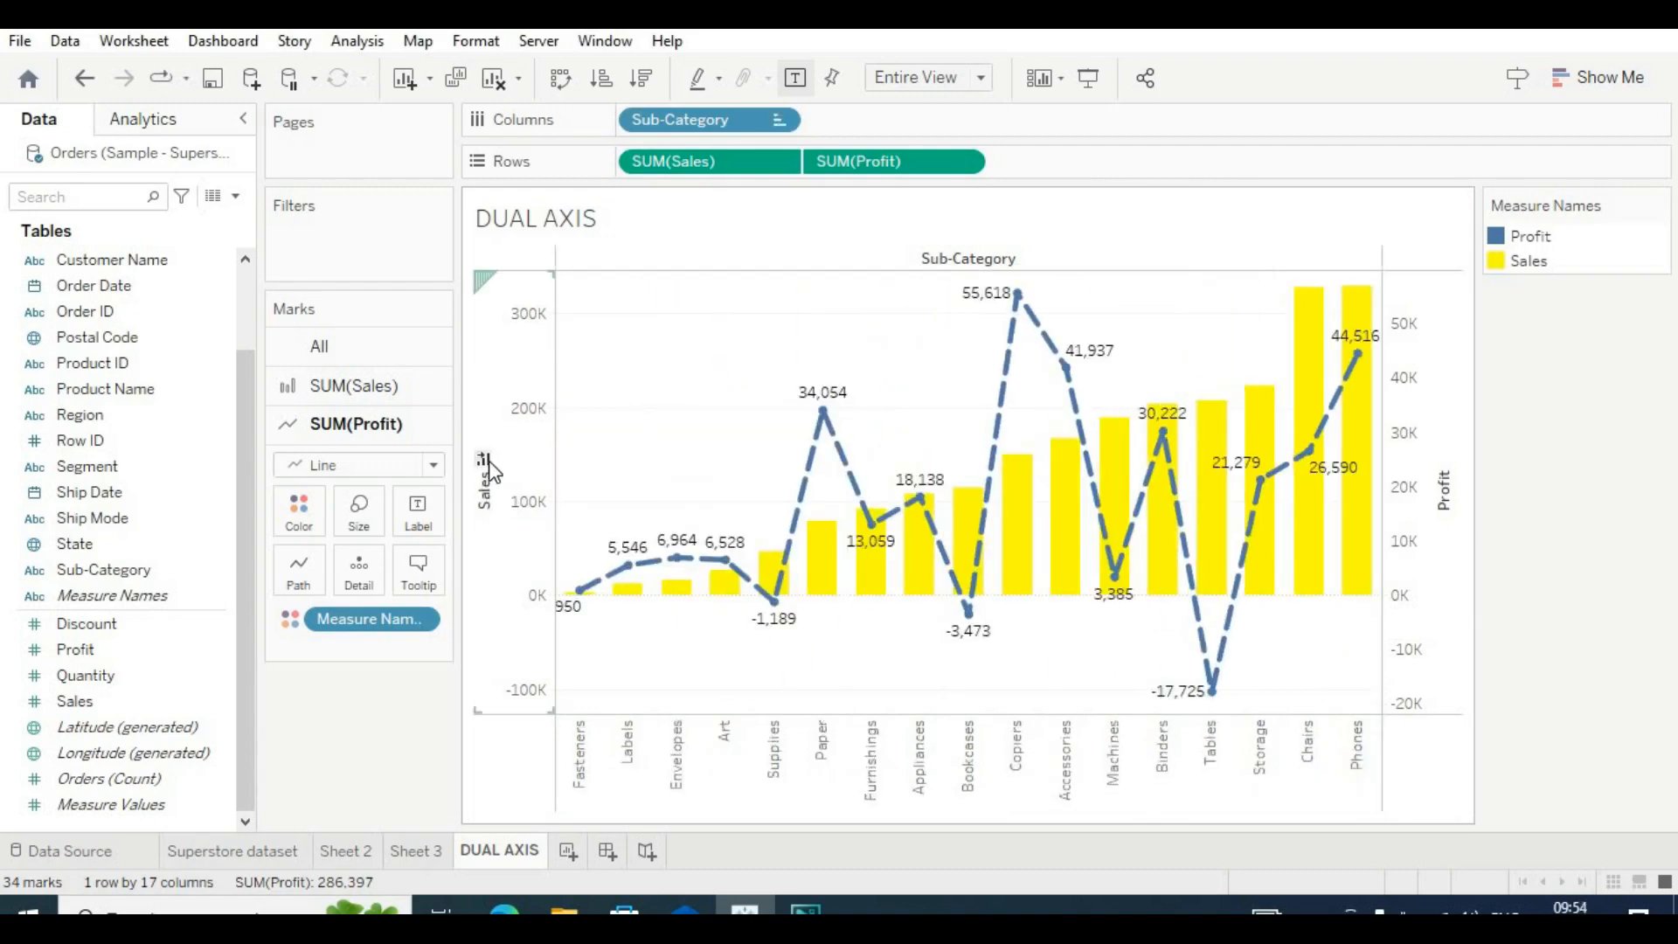
{"action": "left_click", "coordinate": [485, 463]}
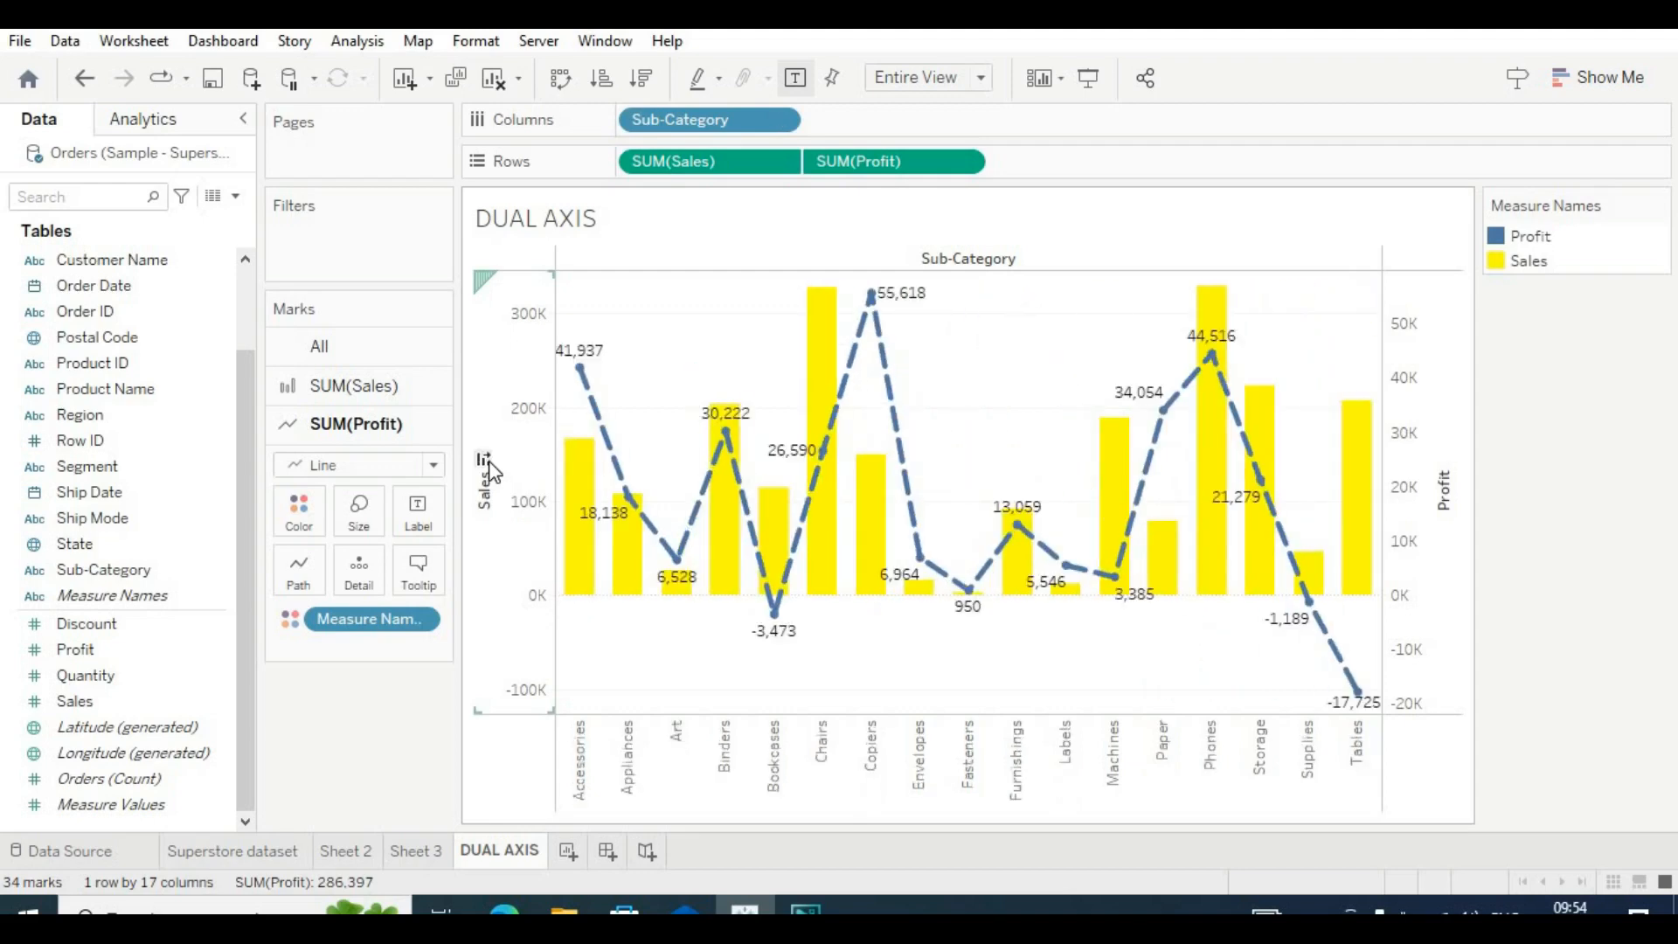
{"action": "left_click", "coordinate": [487, 463]}
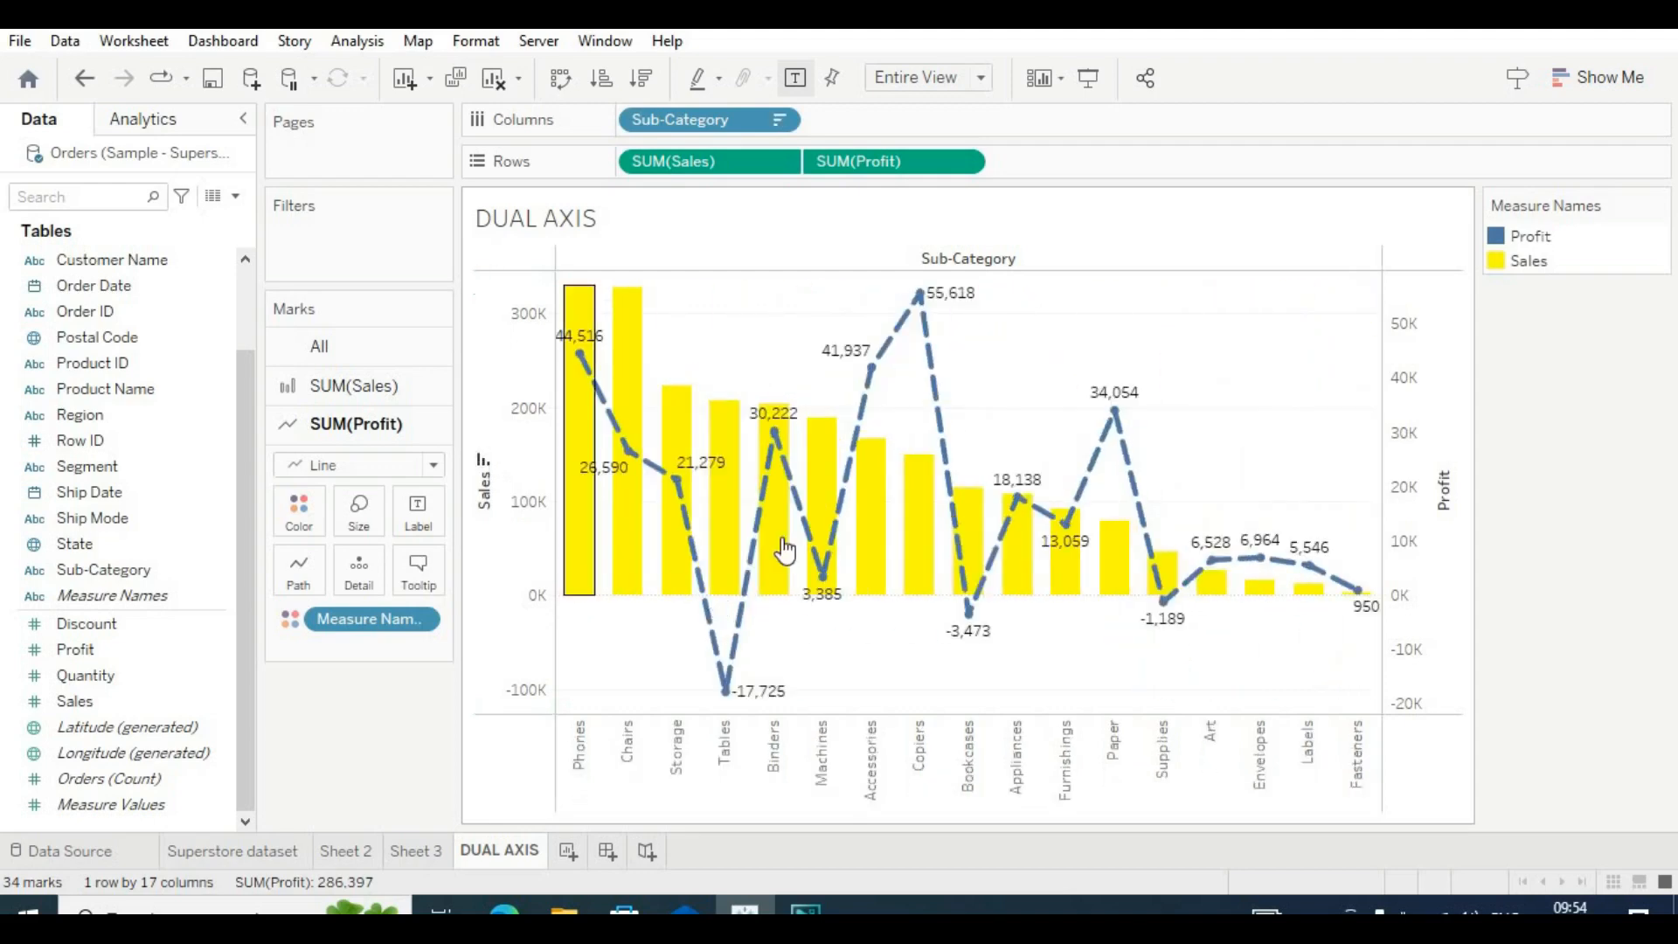
Sort the sub-categories by Profit, cycling through descending, ascending and unsorted order and ending on descending.
{"action": "mouse_move", "coordinate": [1444, 496]}
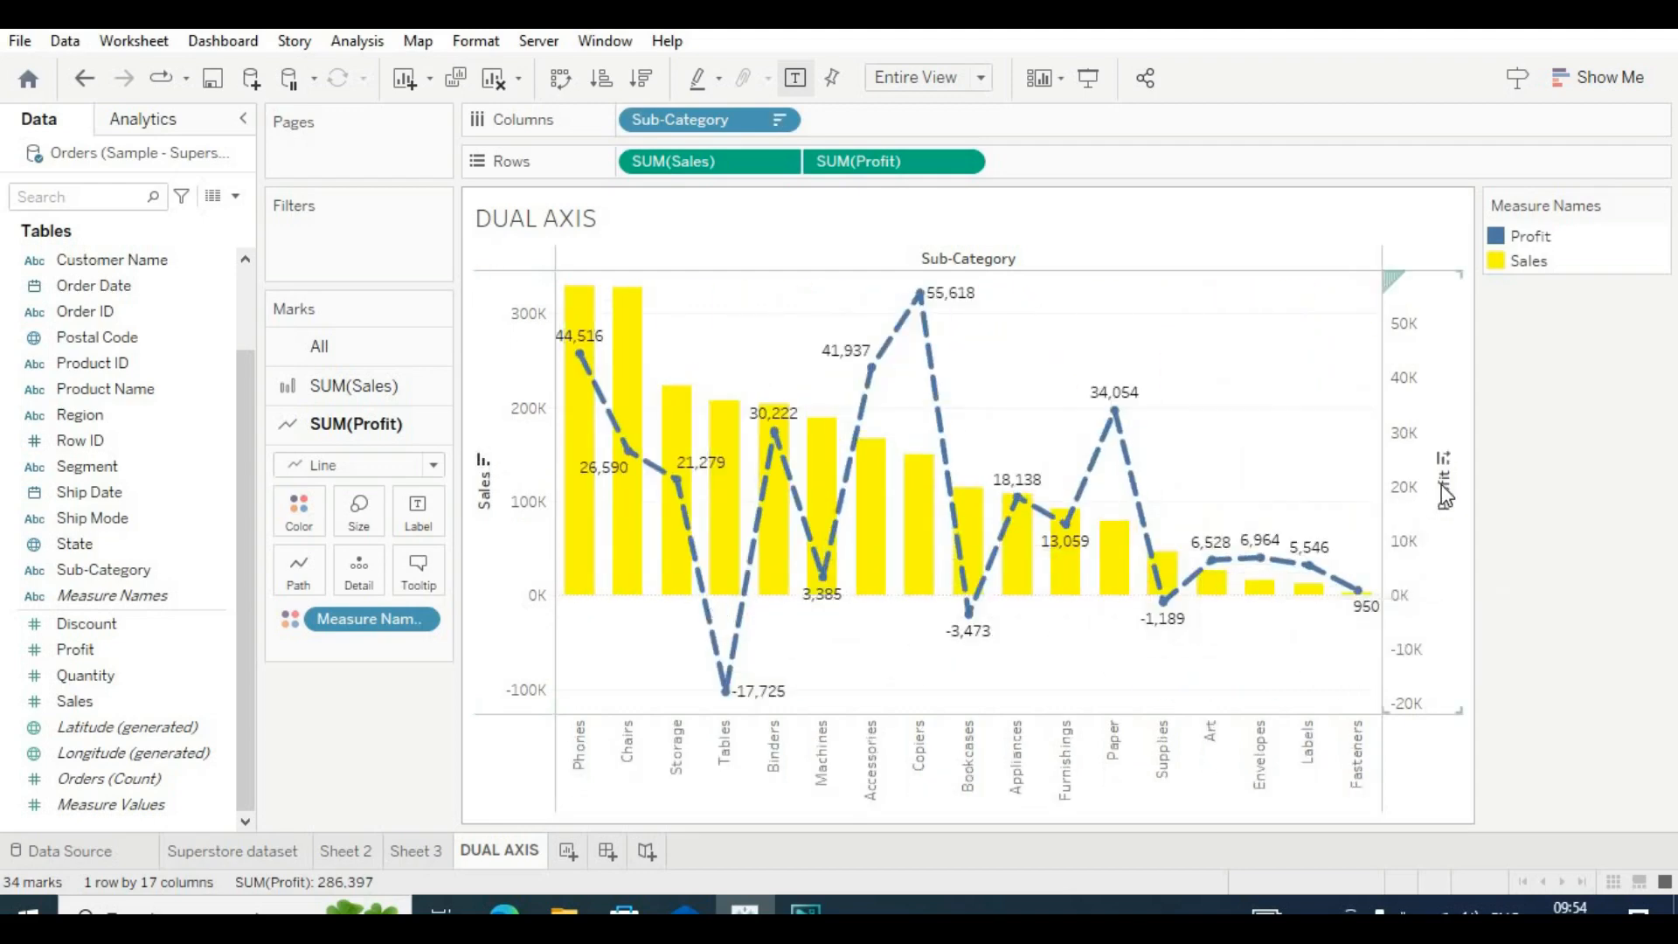
{"action": "left_click", "coordinate": [1443, 461]}
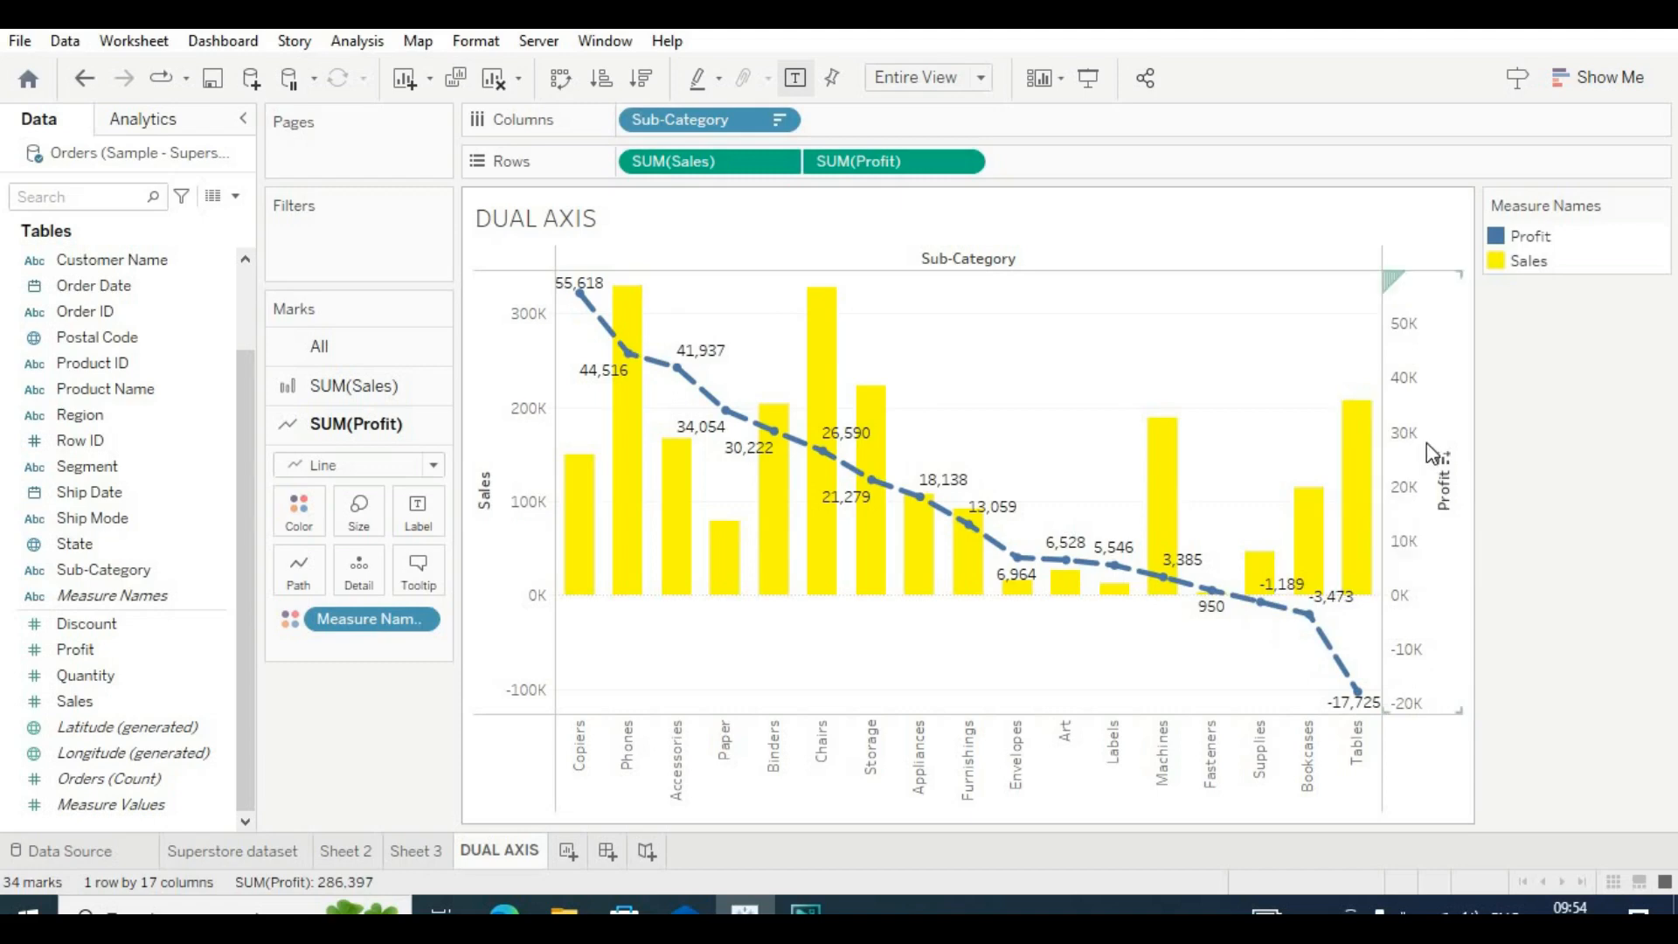
{"action": "left_click", "coordinate": [1443, 461]}
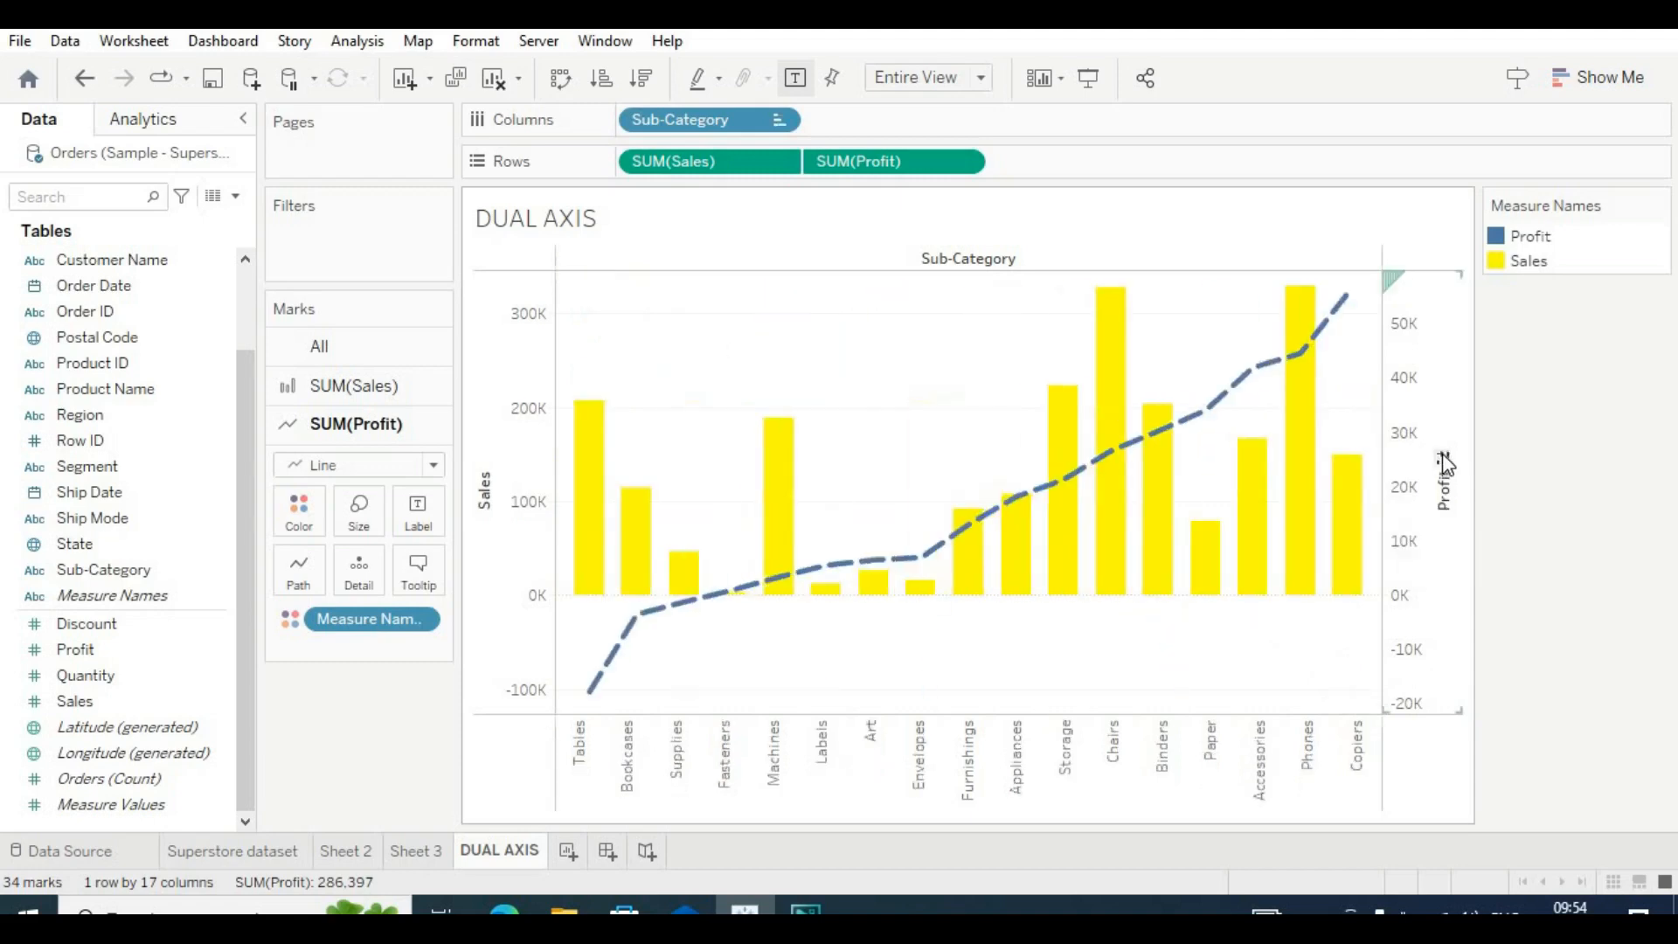
{"action": "left_click", "coordinate": [1443, 461]}
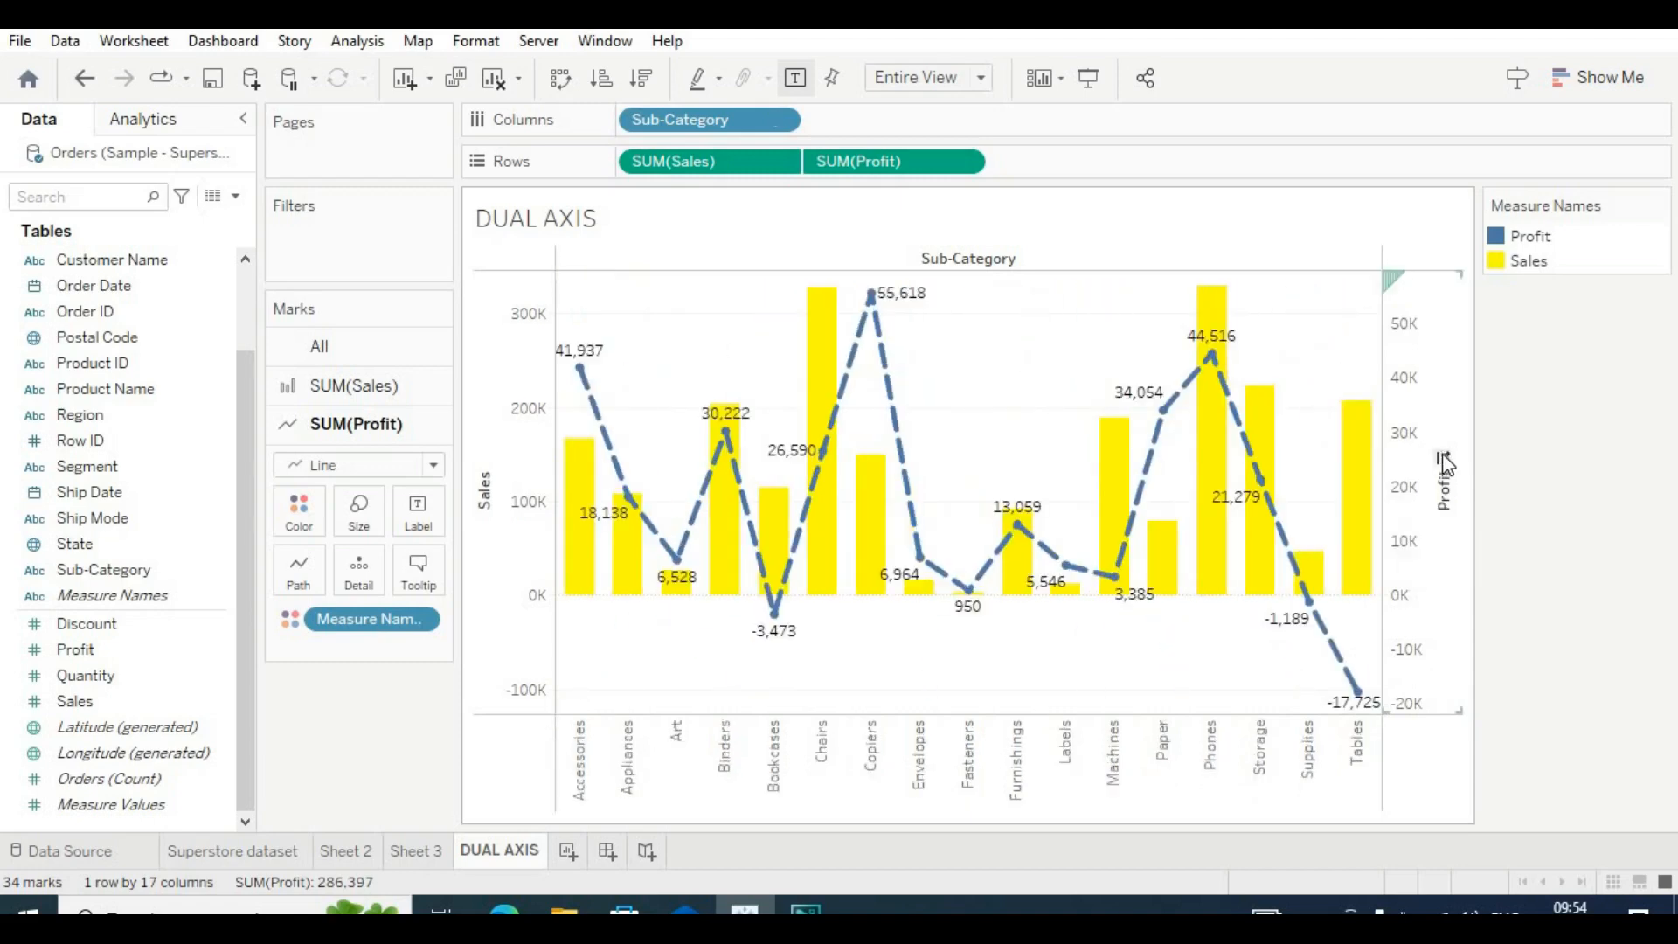
{"action": "left_click", "coordinate": [1444, 462]}
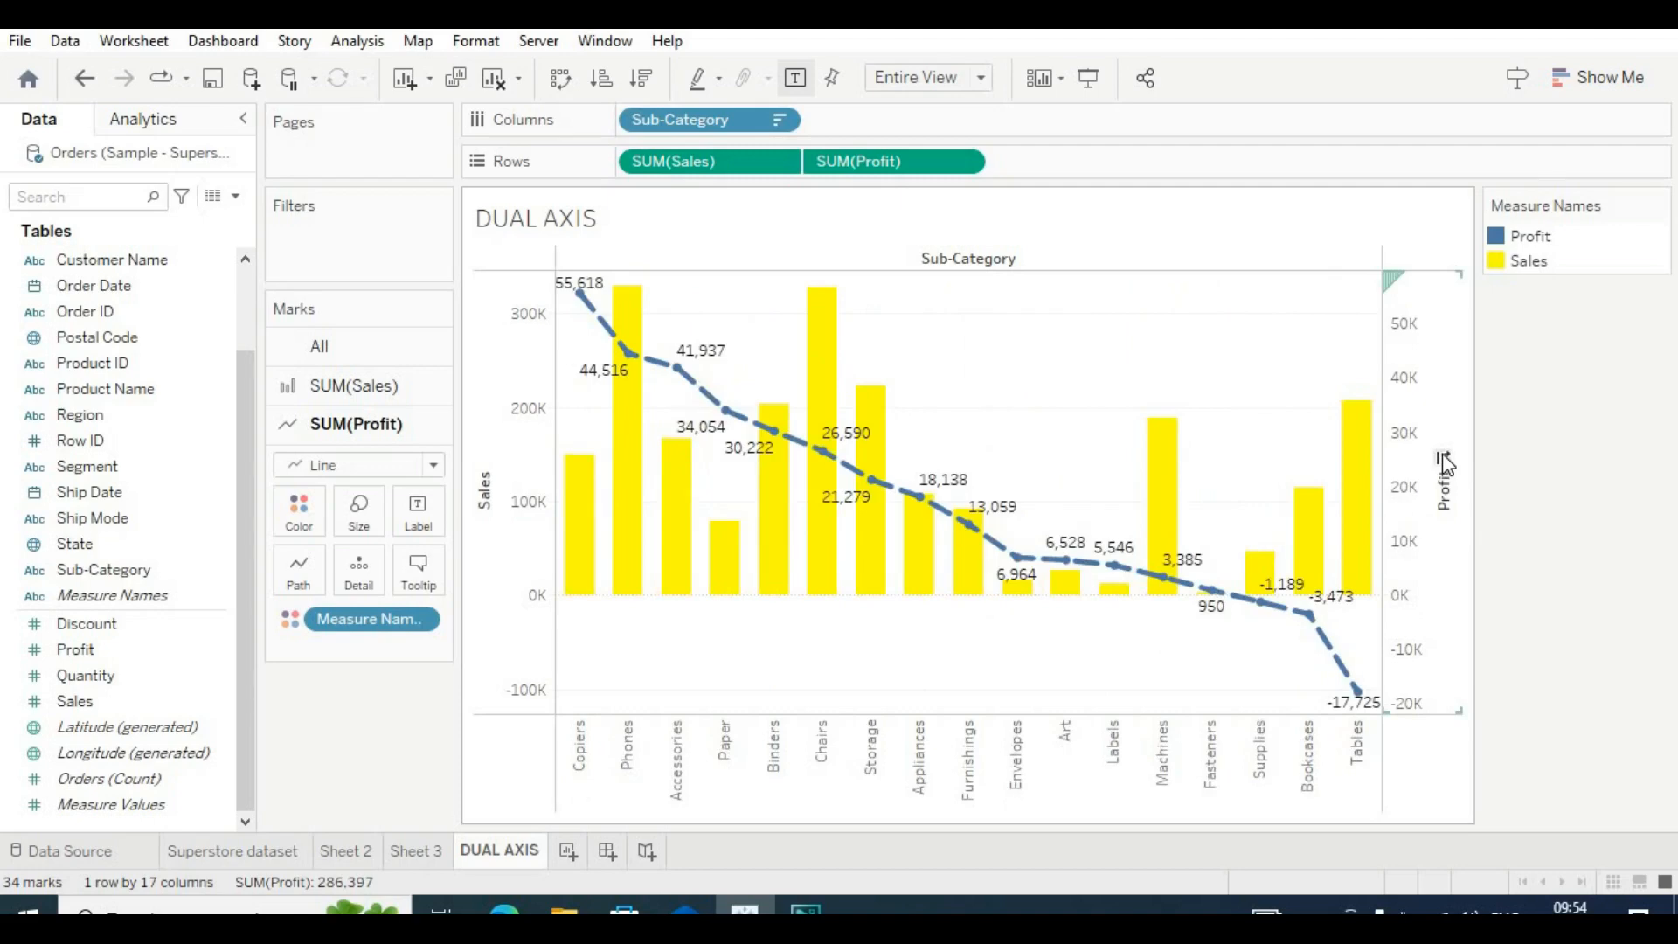